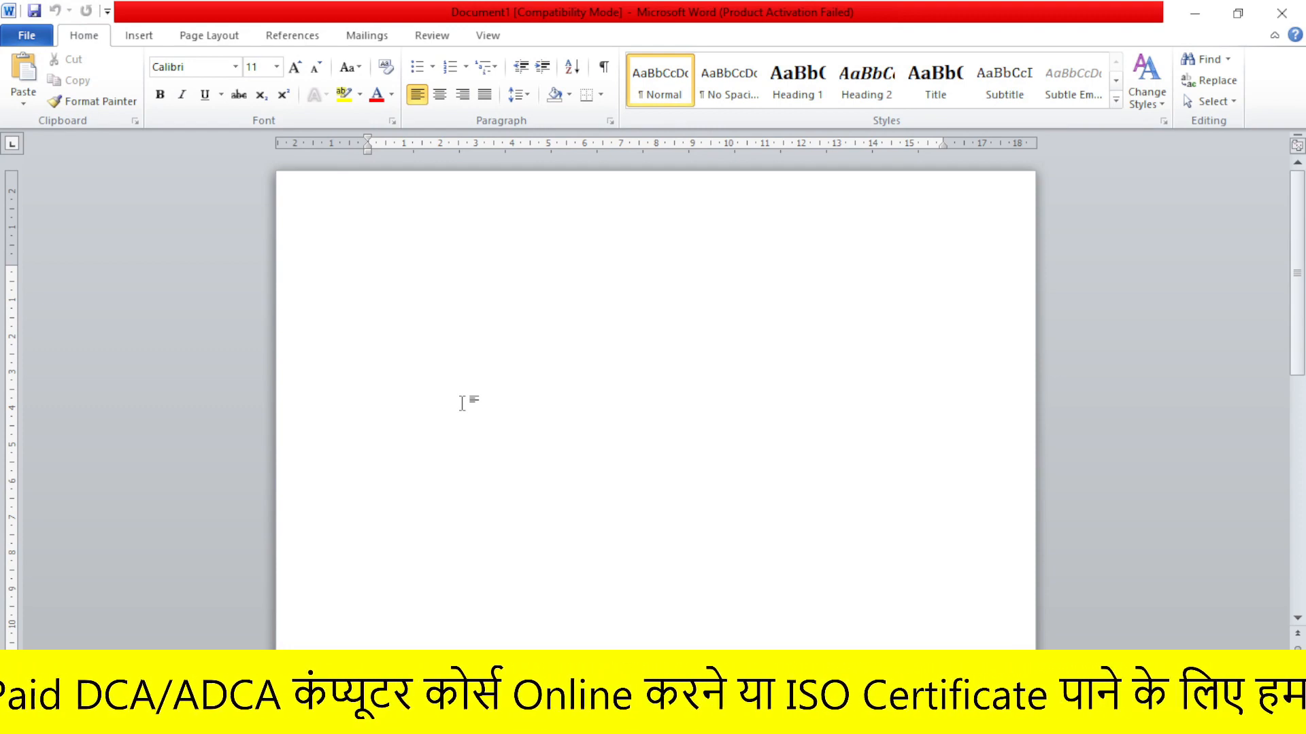
Step: Generate sample paragraphs in the blank document with =rand()
{"action": "type", "text": "="}
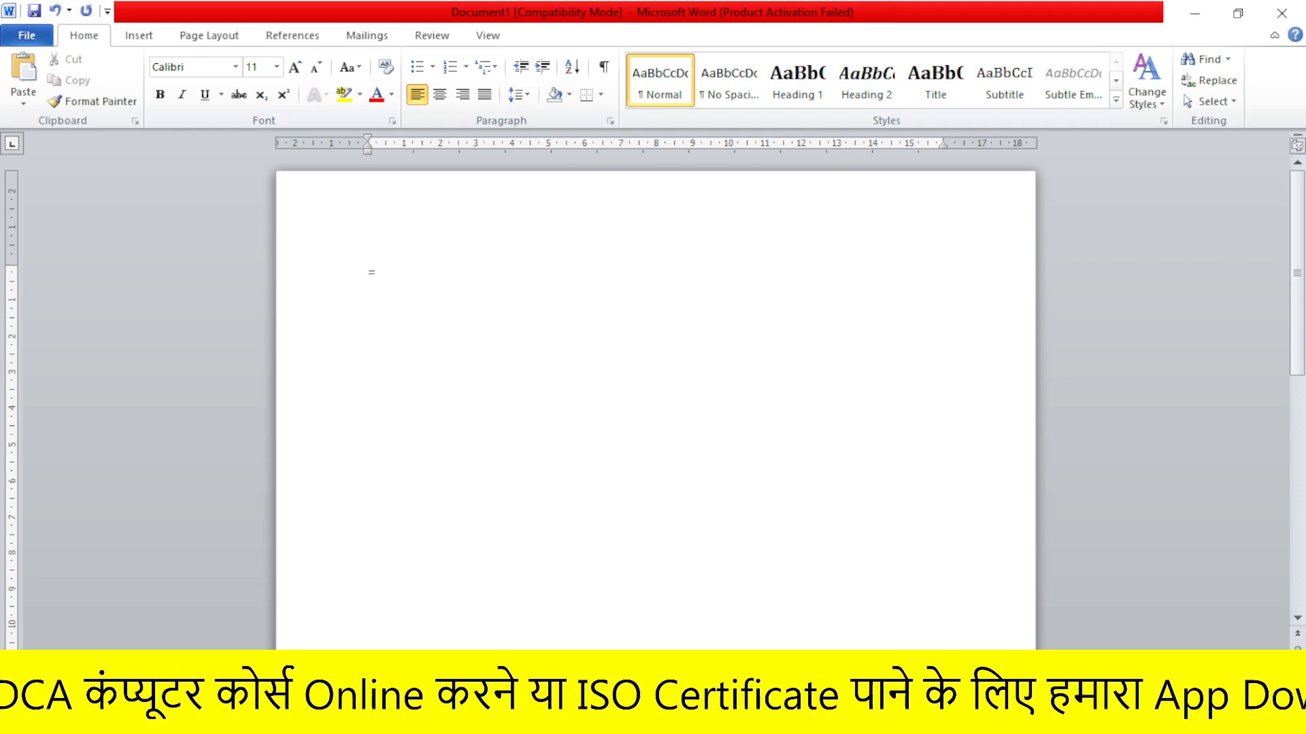
{"action": "type", "text": "rand("}
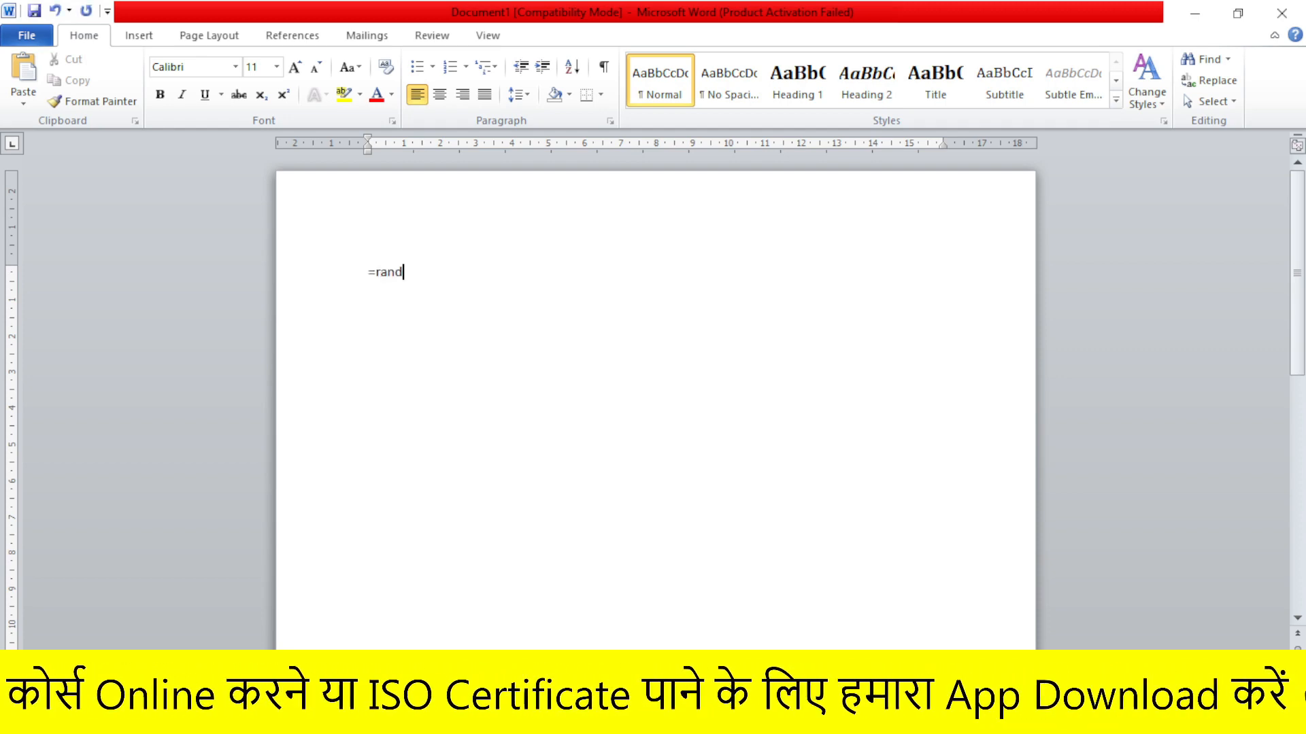
{"action": "type", "text": ")"}
{"action": "key", "text": "Return"}
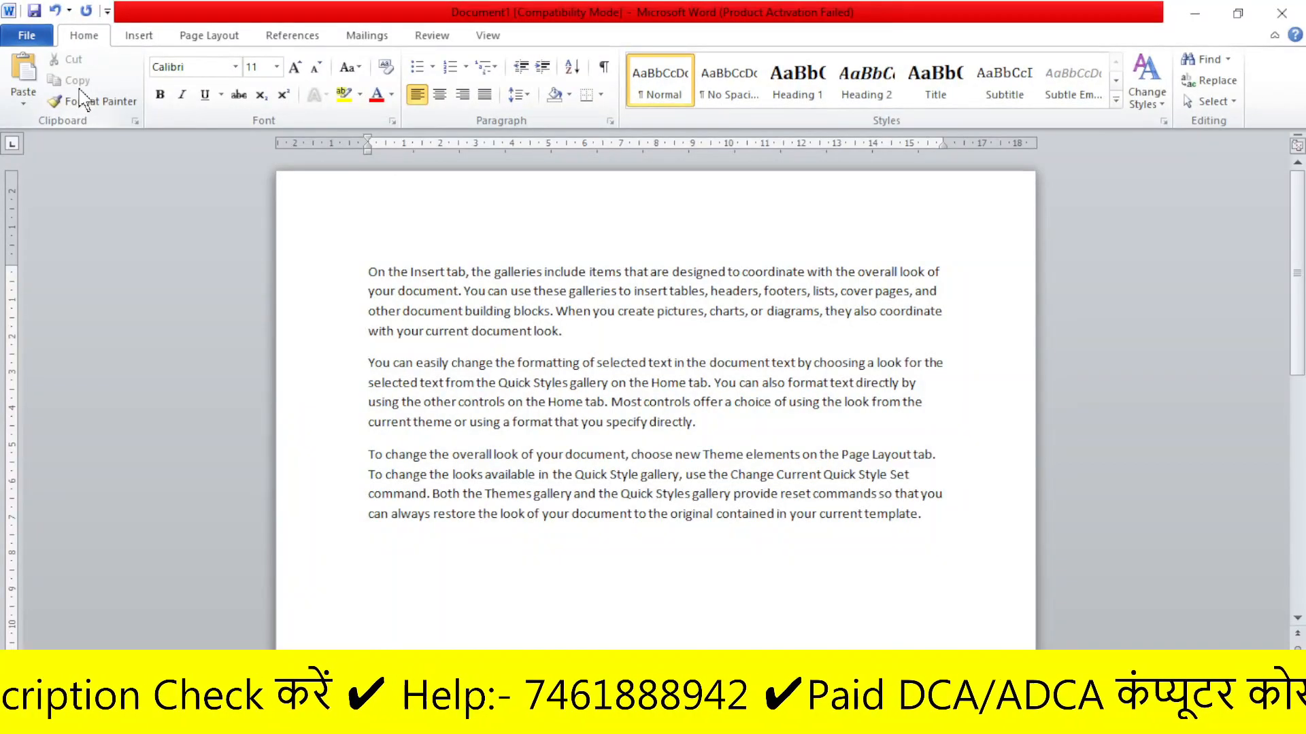
Step: Copy the first two lines of the opening paragraph
{"action": "left_click_drag", "start_coordinate": [368, 272], "coordinate": [938, 291]}
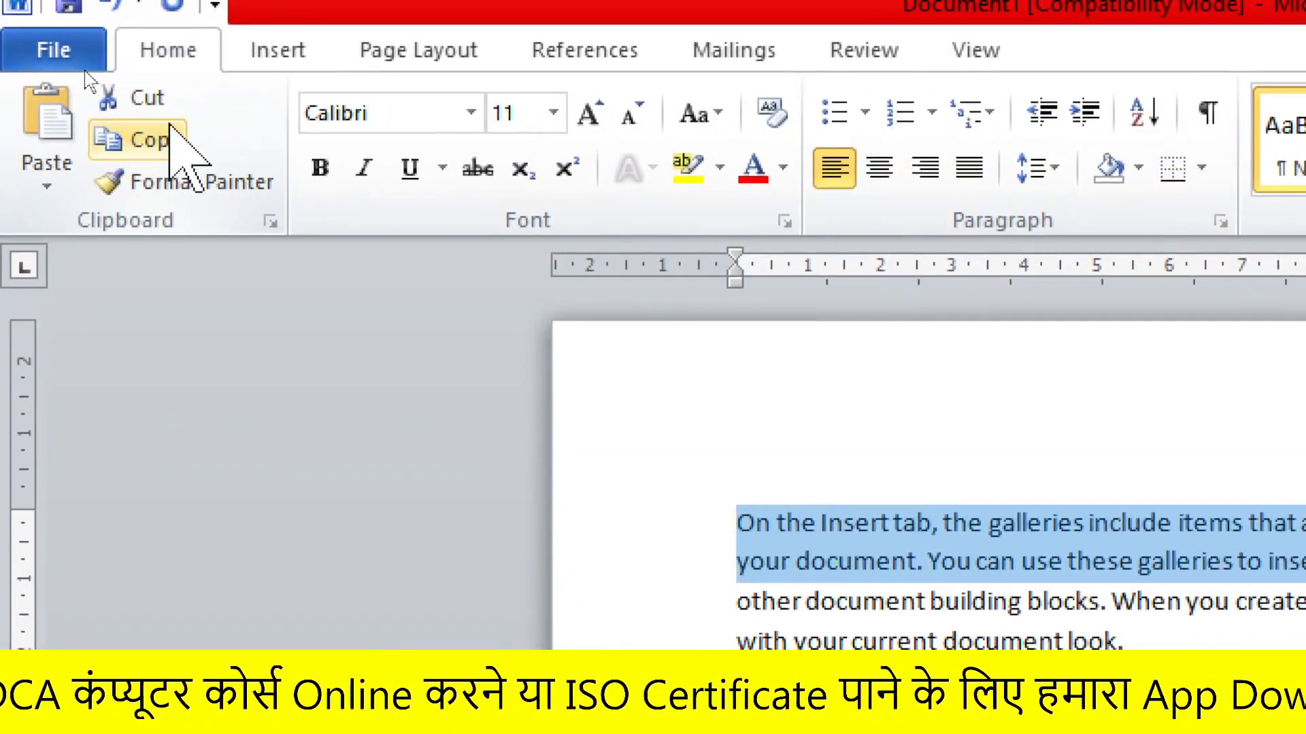
{"action": "left_click", "coordinate": [170, 136]}
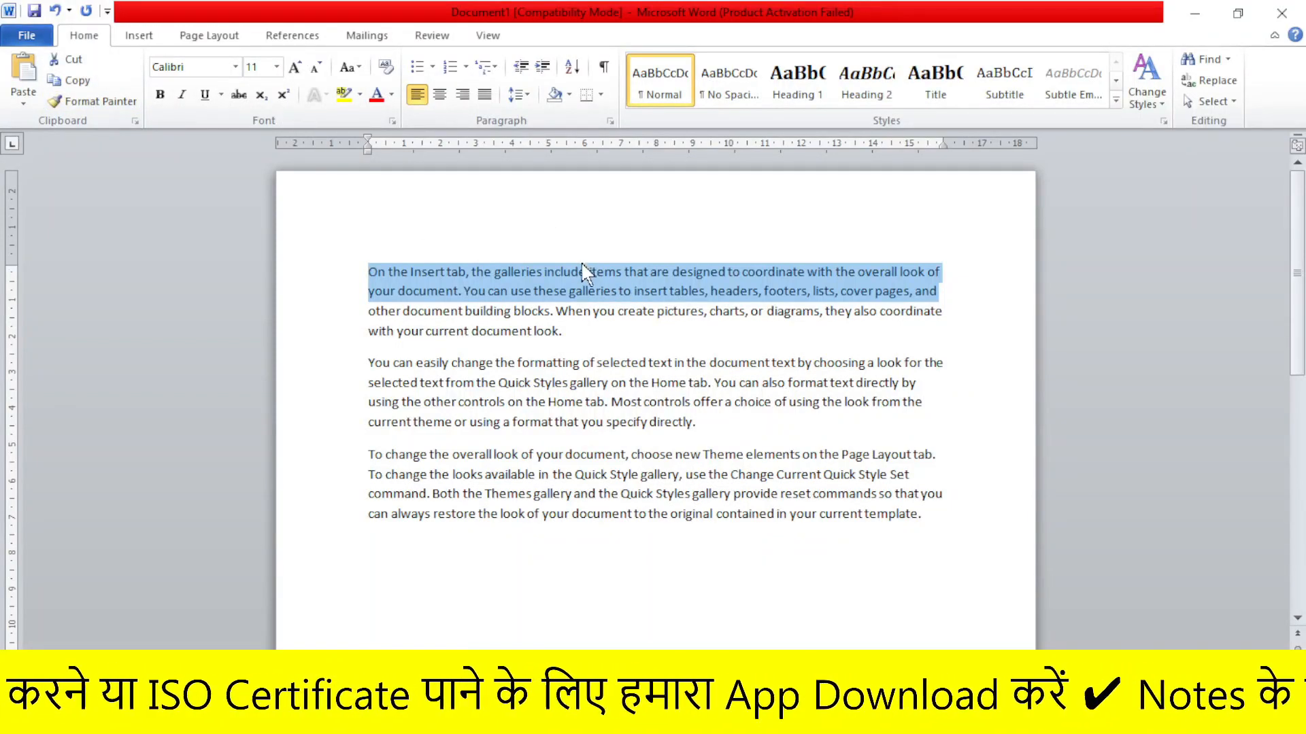
{"action": "left_click", "coordinate": [546, 272]}
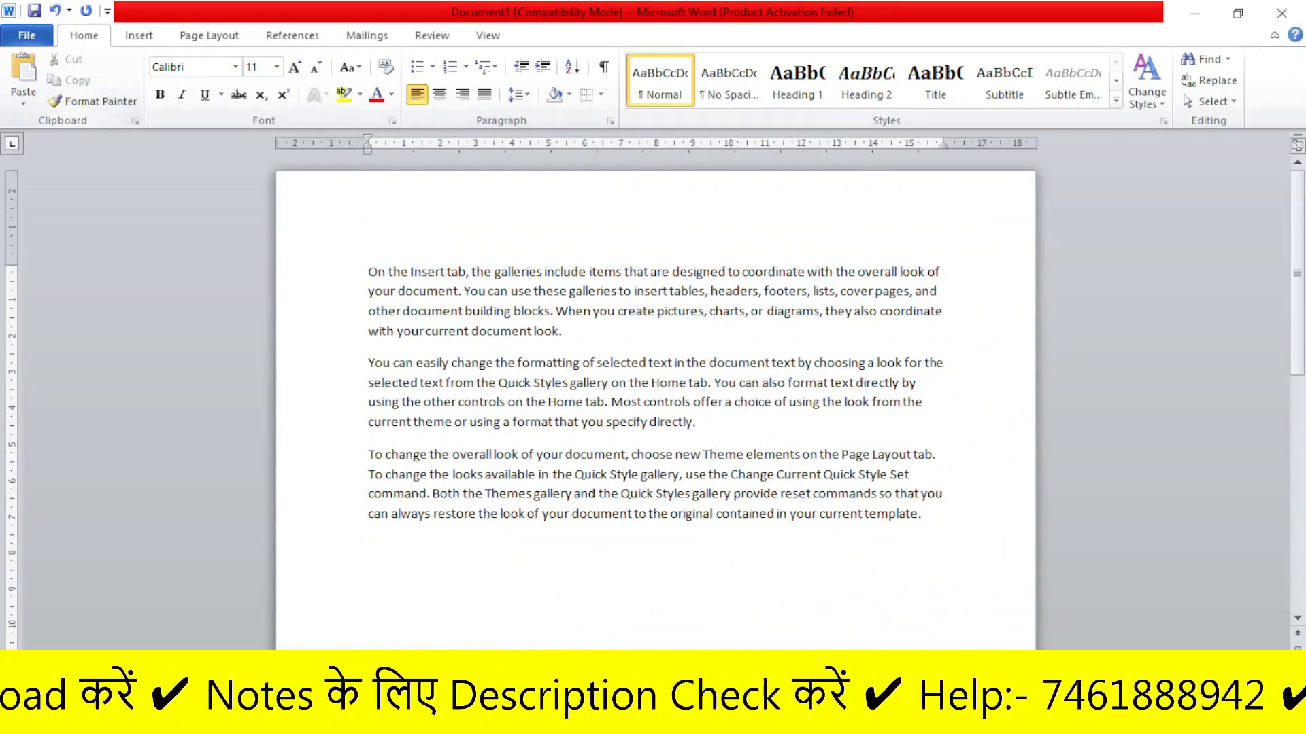
{"action": "left_click_drag", "start_coordinate": [368, 272], "coordinate": [724, 329]}
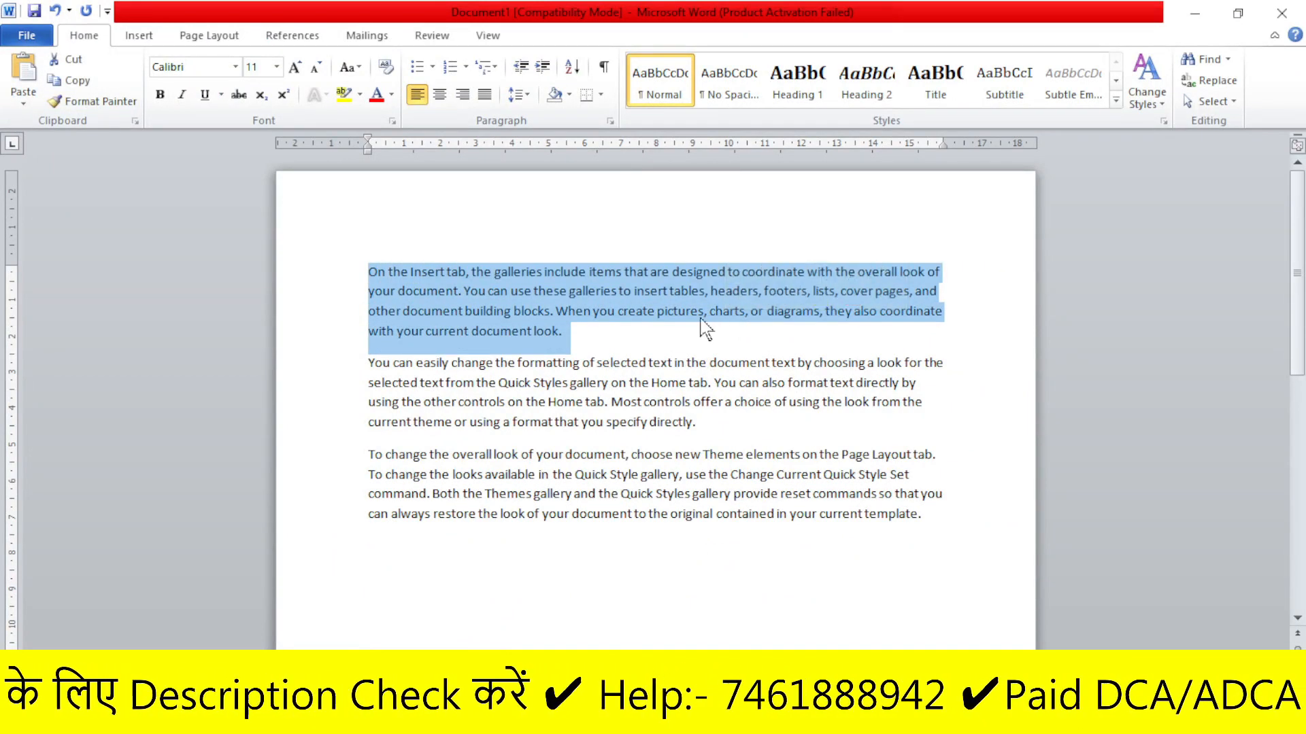
{"action": "left_click", "coordinate": [643, 332]}
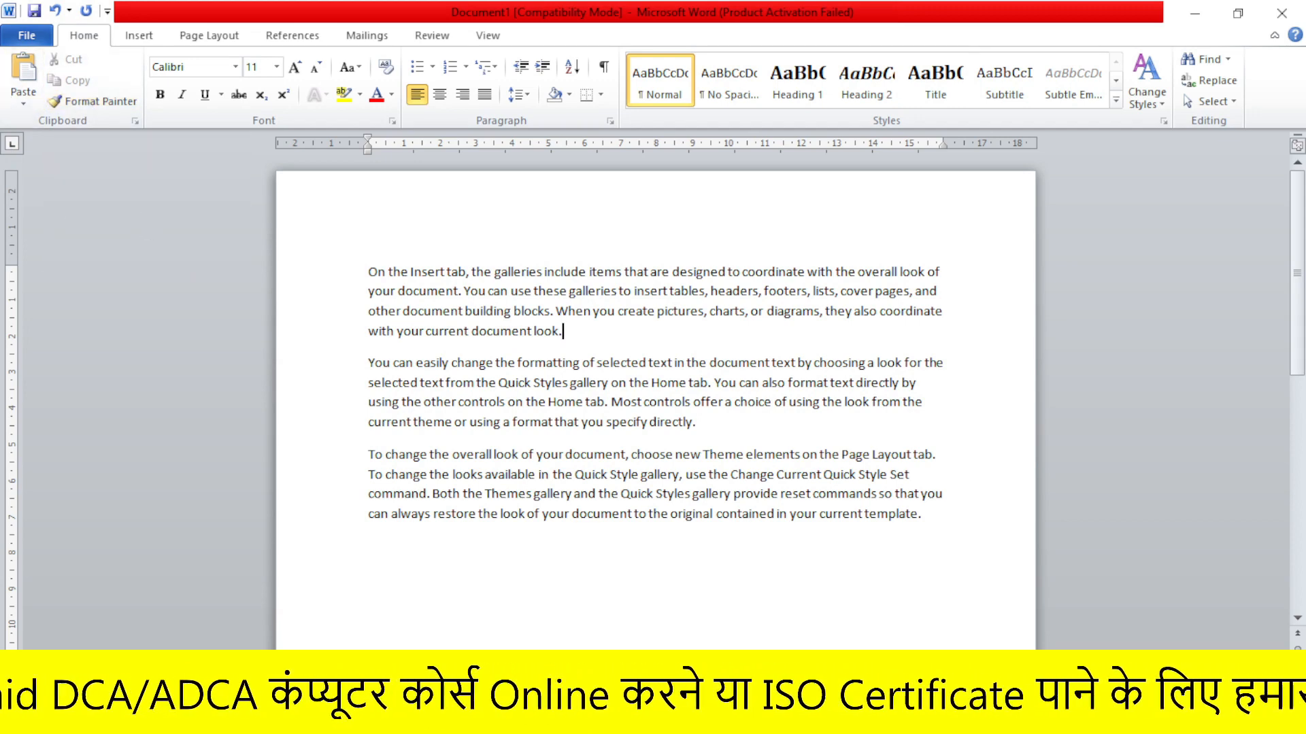
Step: Move the opening paragraph, starting "On the Insert tab", to the end of the document with cut and paste
{"action": "left_click_drag", "start_coordinate": [368, 272], "coordinate": [570, 336]}
{"action": "key", "text": "ctrl+c"}
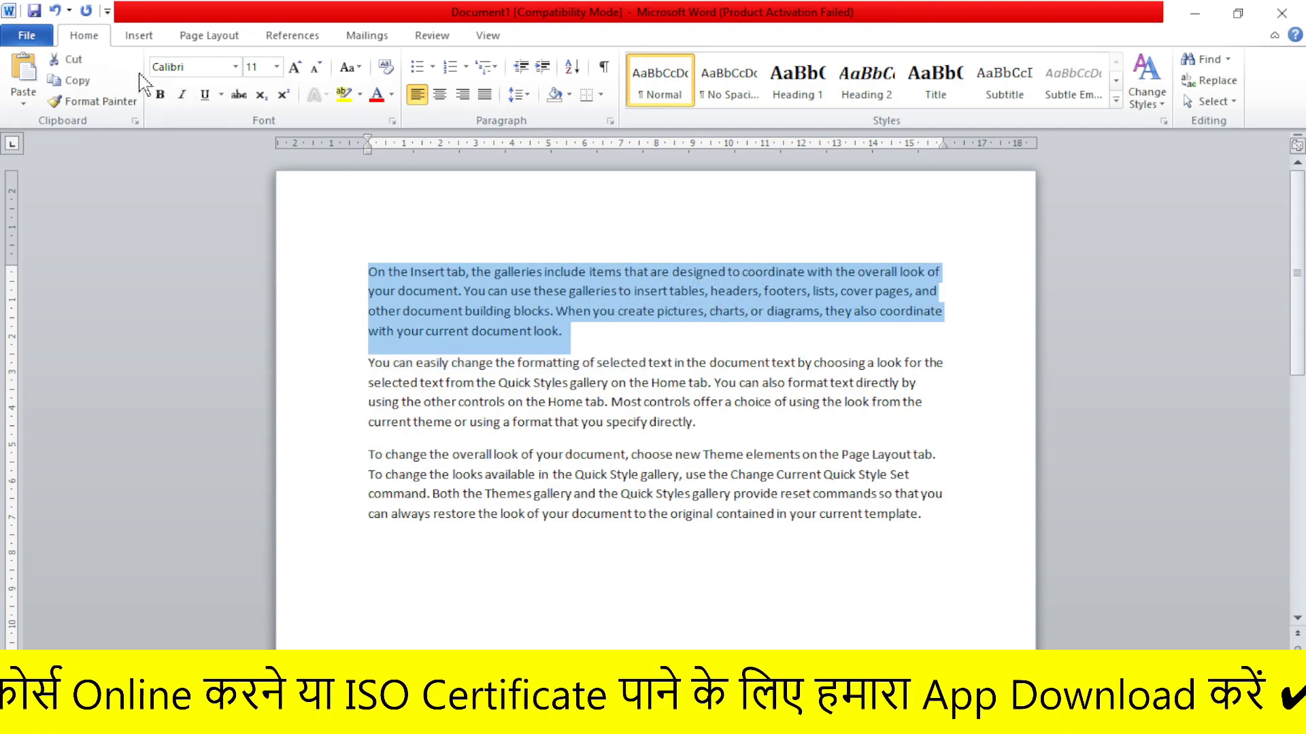
{"action": "left_click", "coordinate": [78, 61]}
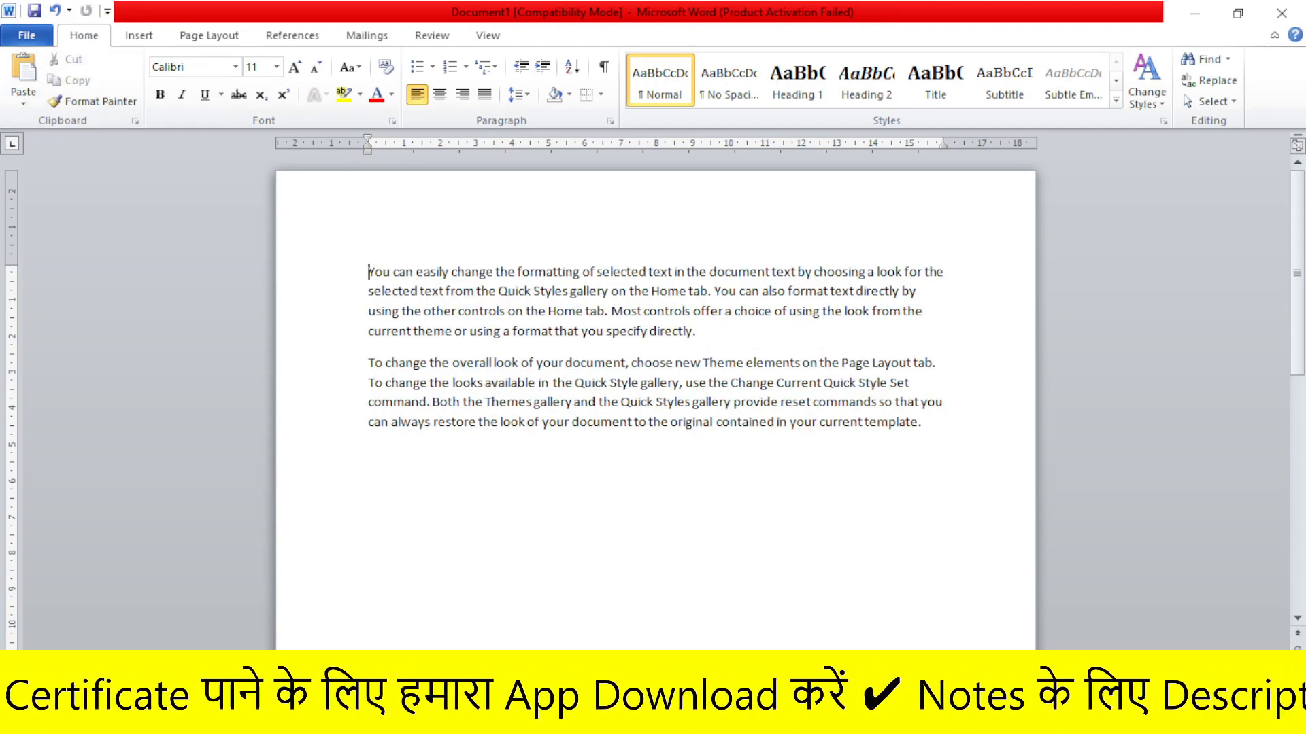
{"action": "double_click", "coordinate": [381, 467]}
{"action": "left_click", "coordinate": [380, 467]}
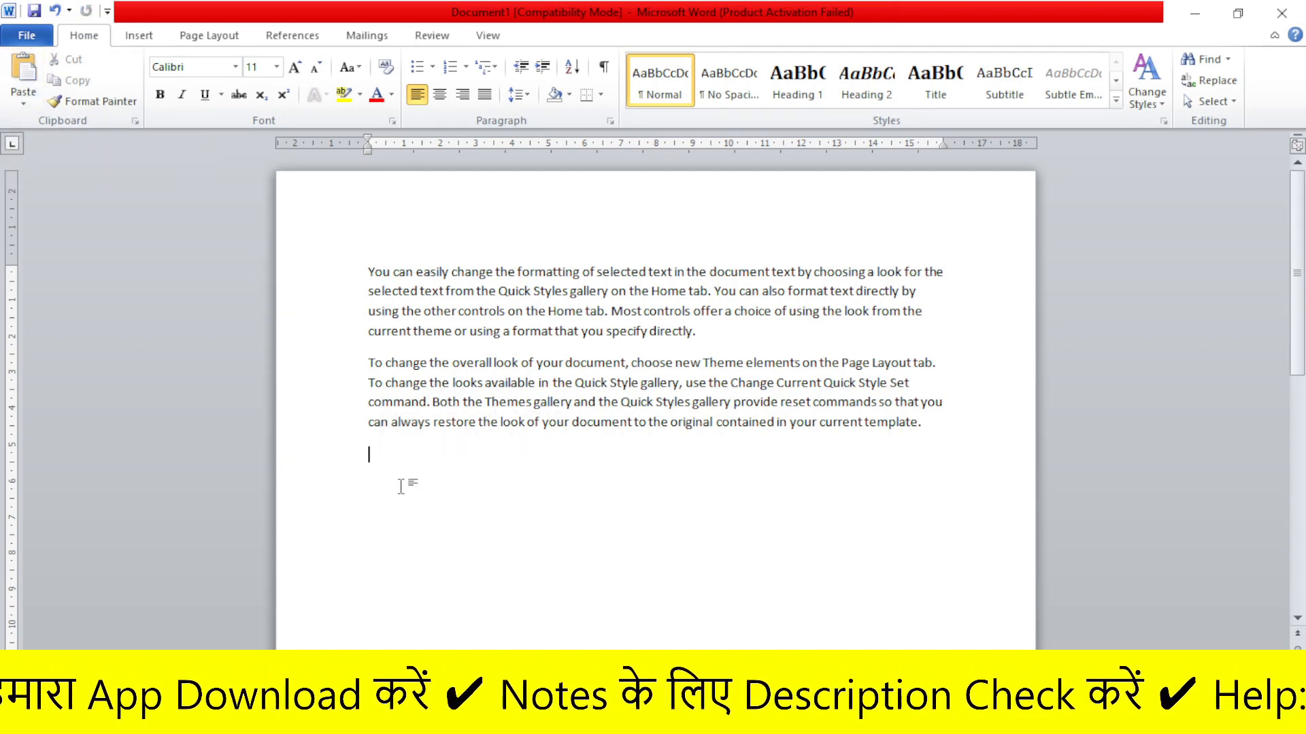
{"action": "left_click", "coordinate": [23, 71]}
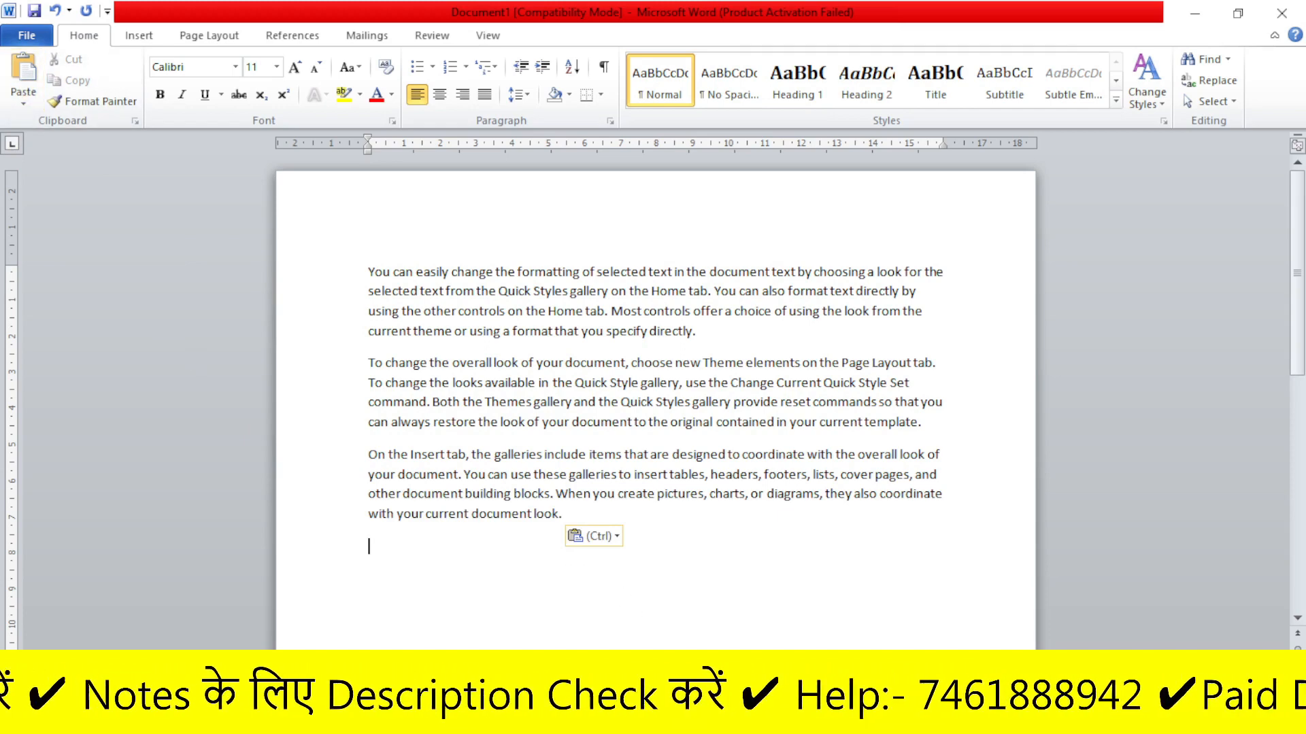
Step: Paste a copy of the first paragraph at the end of the document and delete that copy
{"action": "left_click_drag", "start_coordinate": [368, 272], "coordinate": [703, 333]}
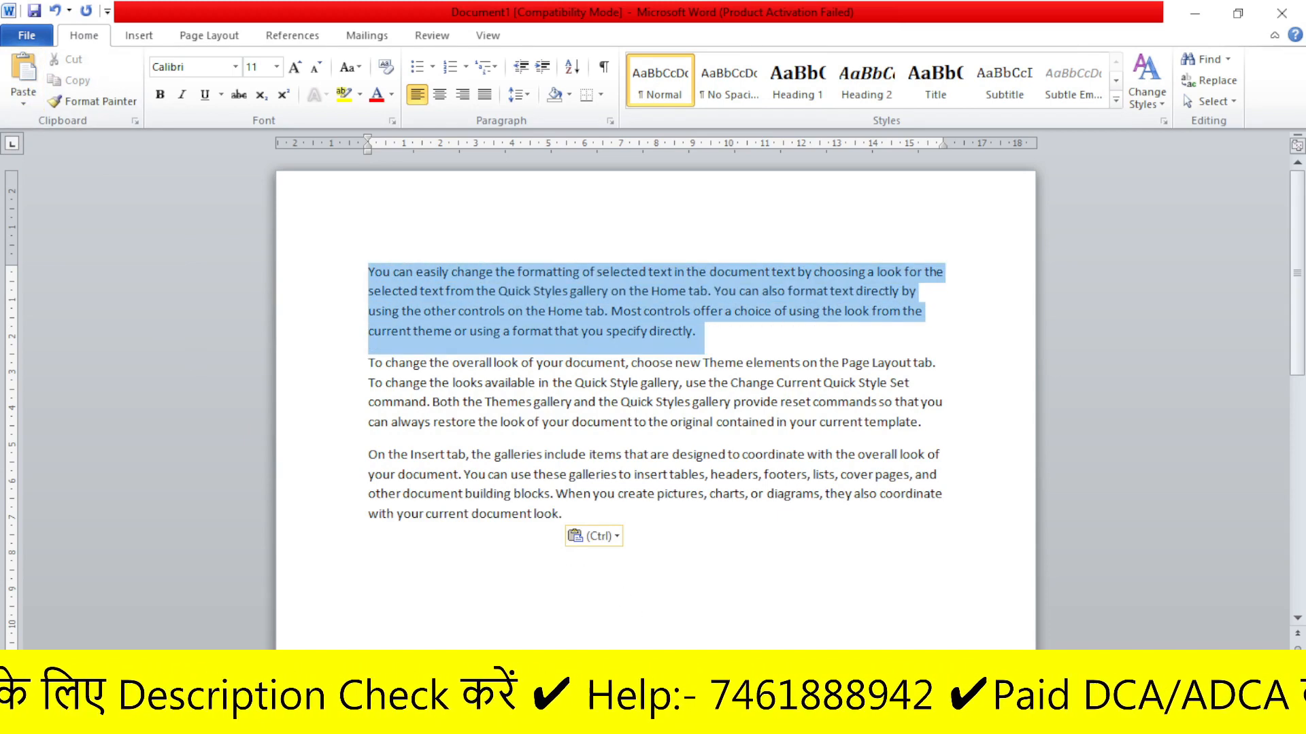
{"action": "left_click", "coordinate": [69, 80]}
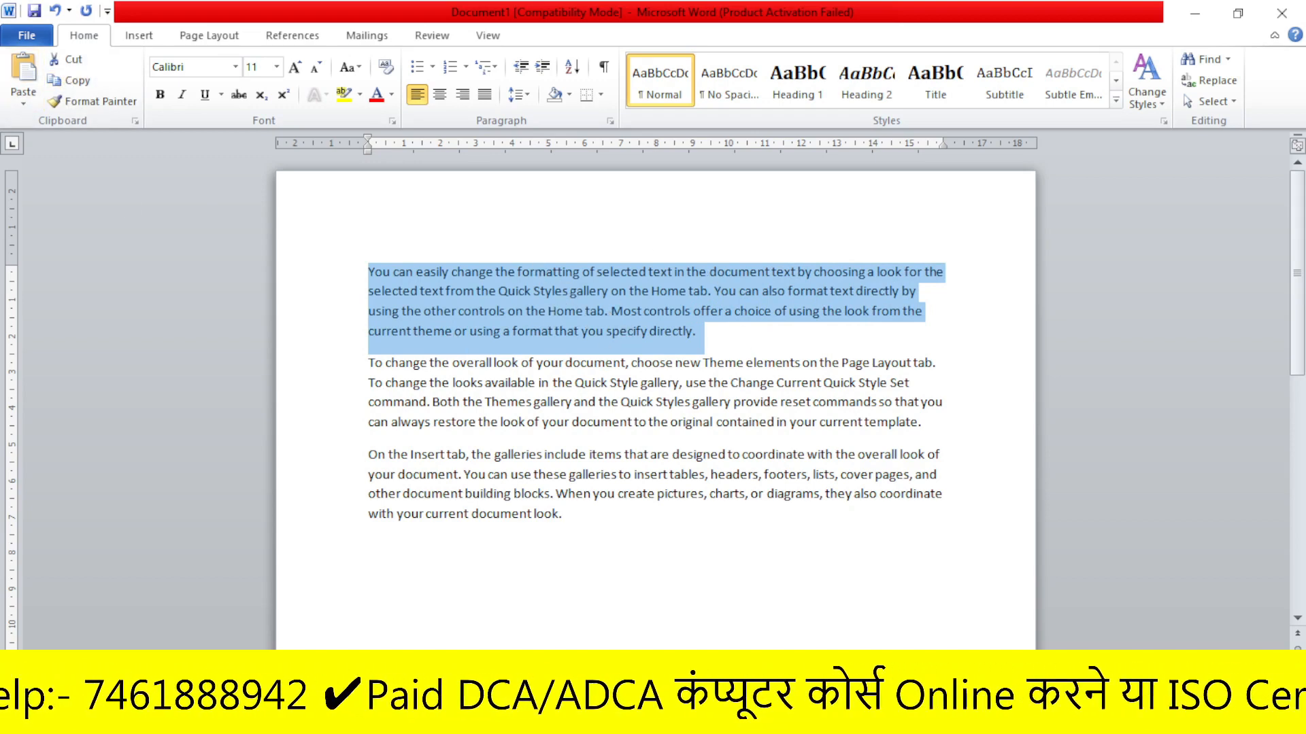
{"action": "left_click", "coordinate": [370, 546]}
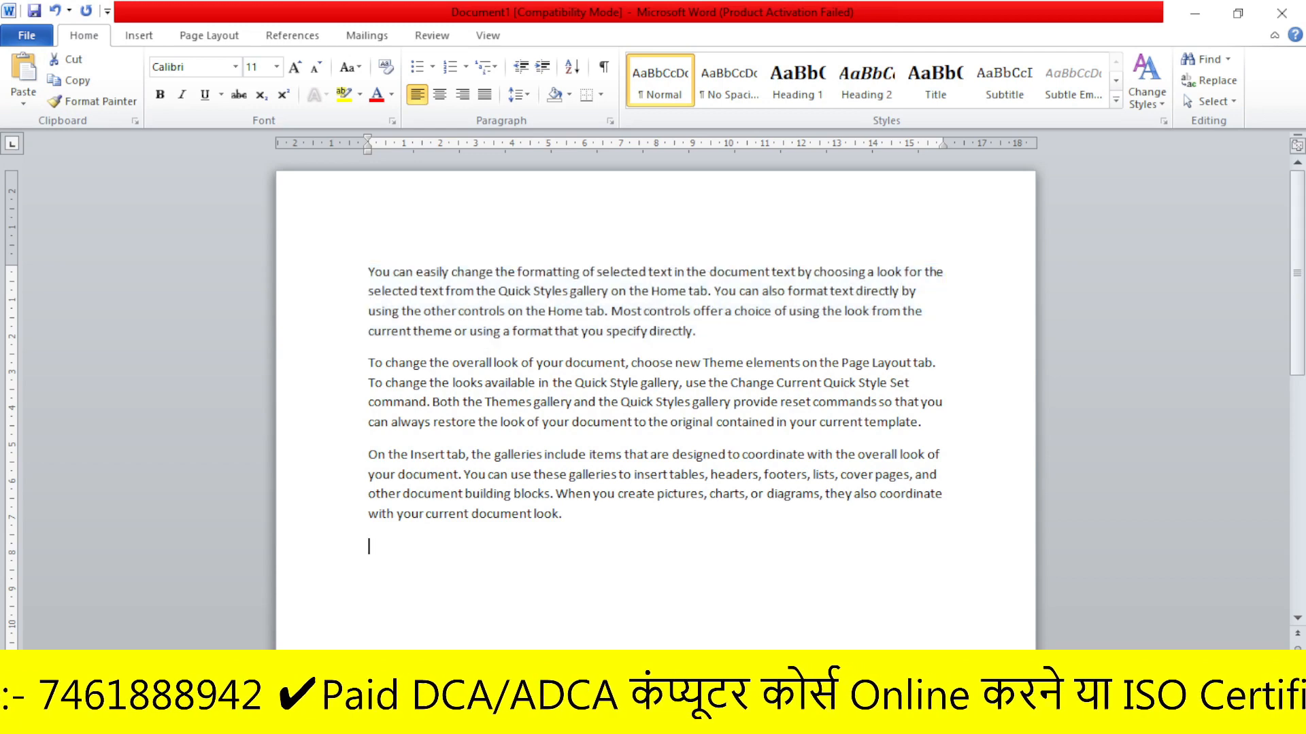
{"action": "left_click", "coordinate": [24, 74]}
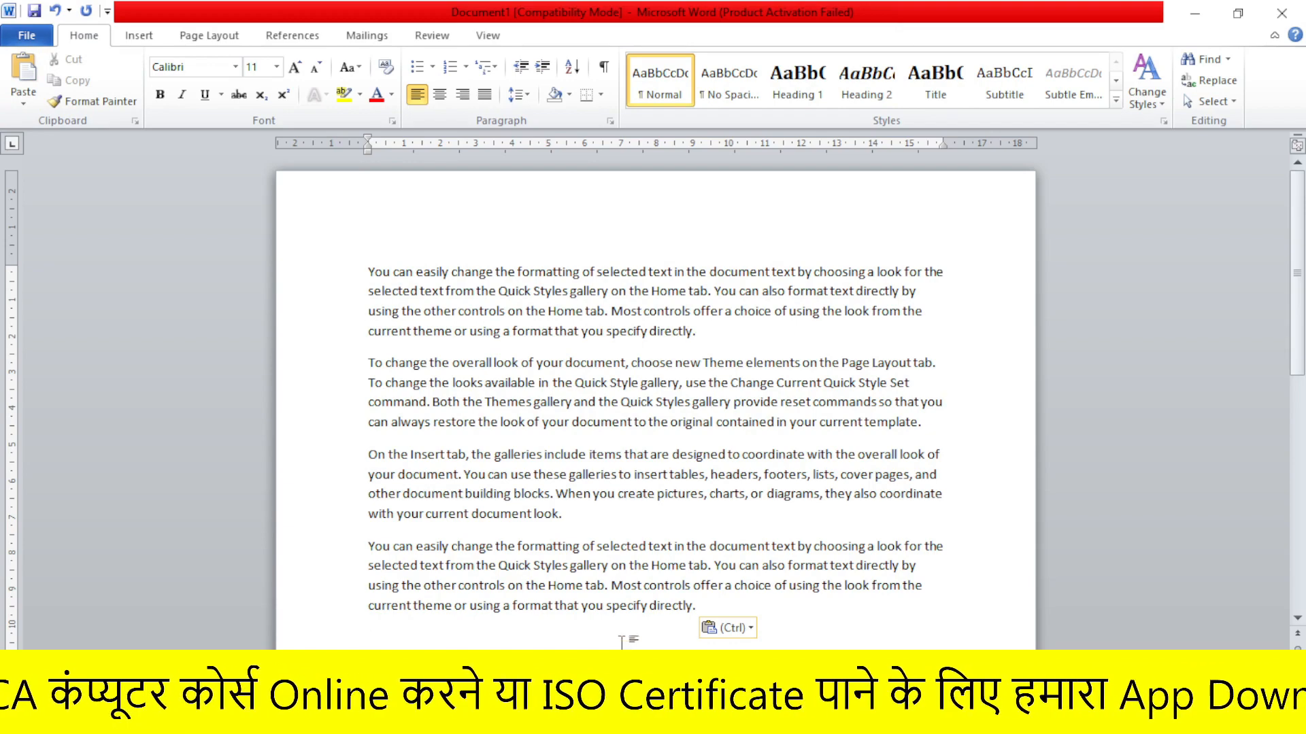
{"action": "left_click_drag", "start_coordinate": [368, 546], "coordinate": [829, 612]}
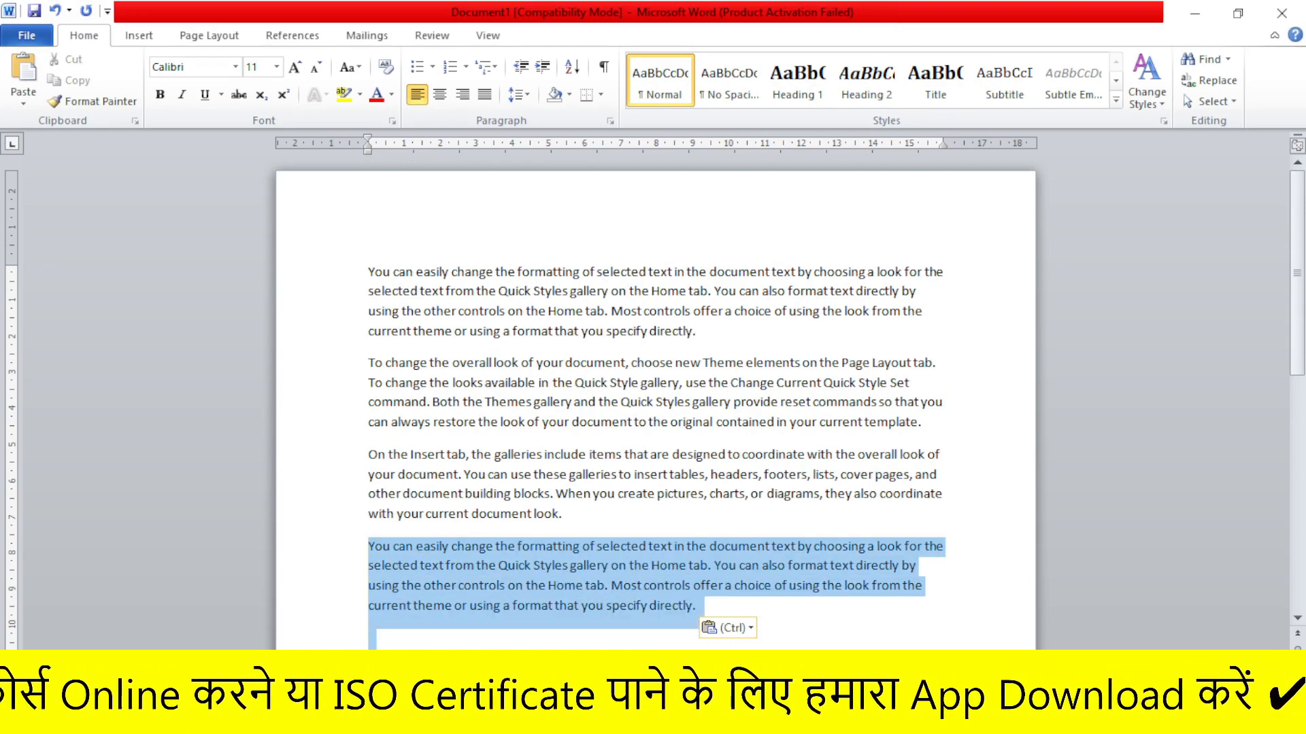
{"action": "key", "text": "Delete"}
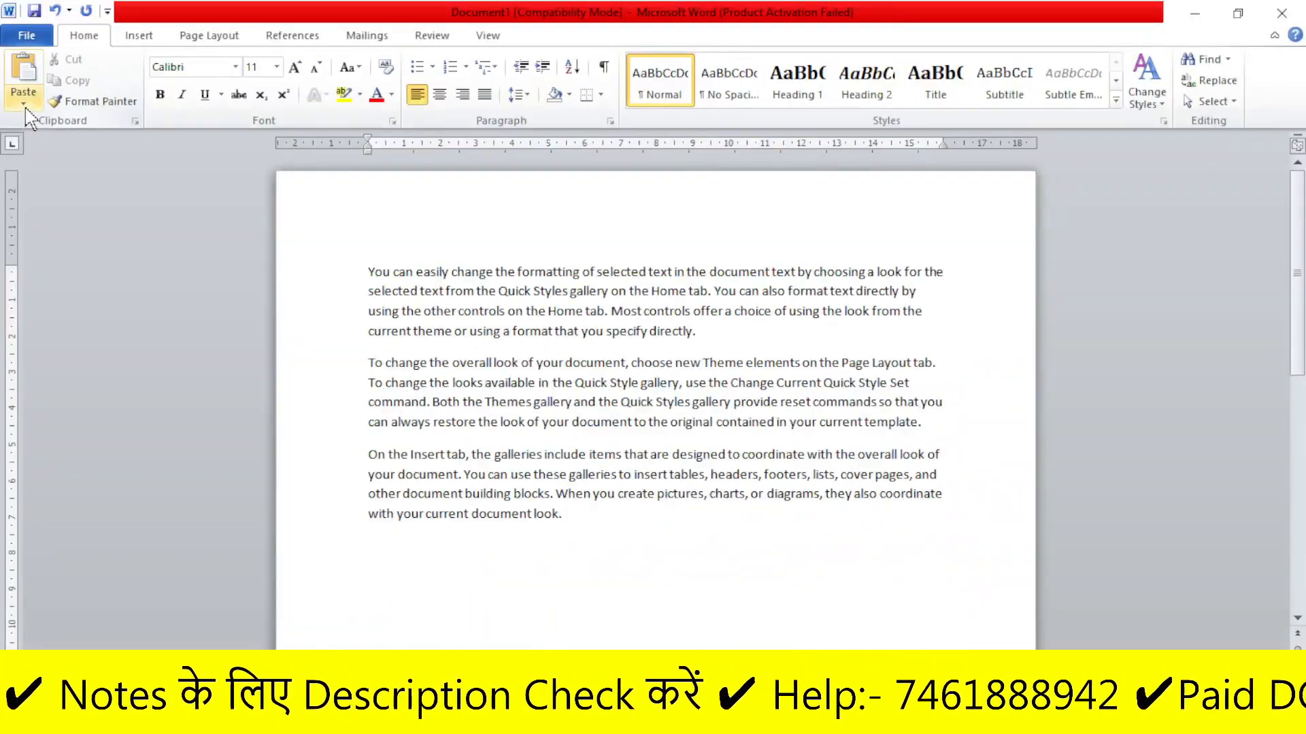
Step: Examine the available paste options, both without a selection and with the first paragraph selected
{"action": "left_click", "coordinate": [25, 105]}
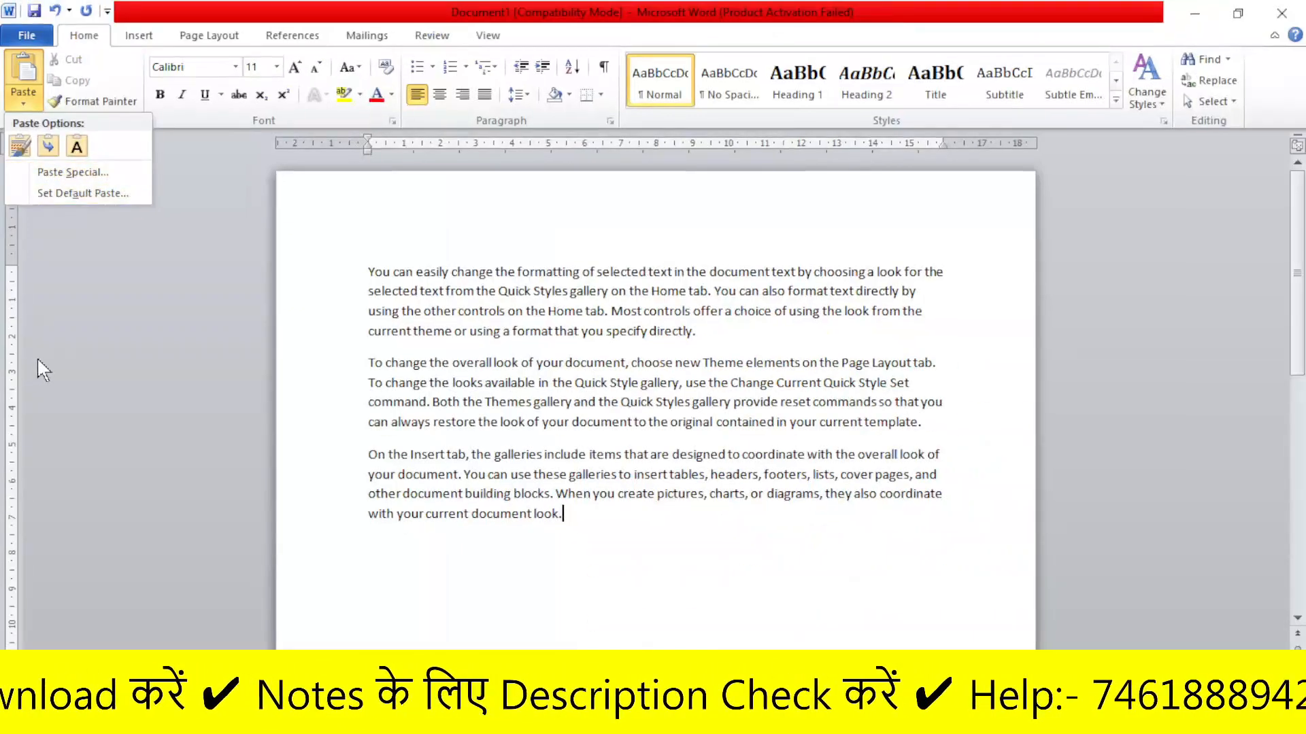
{"action": "left_click", "coordinate": [66, 604]}
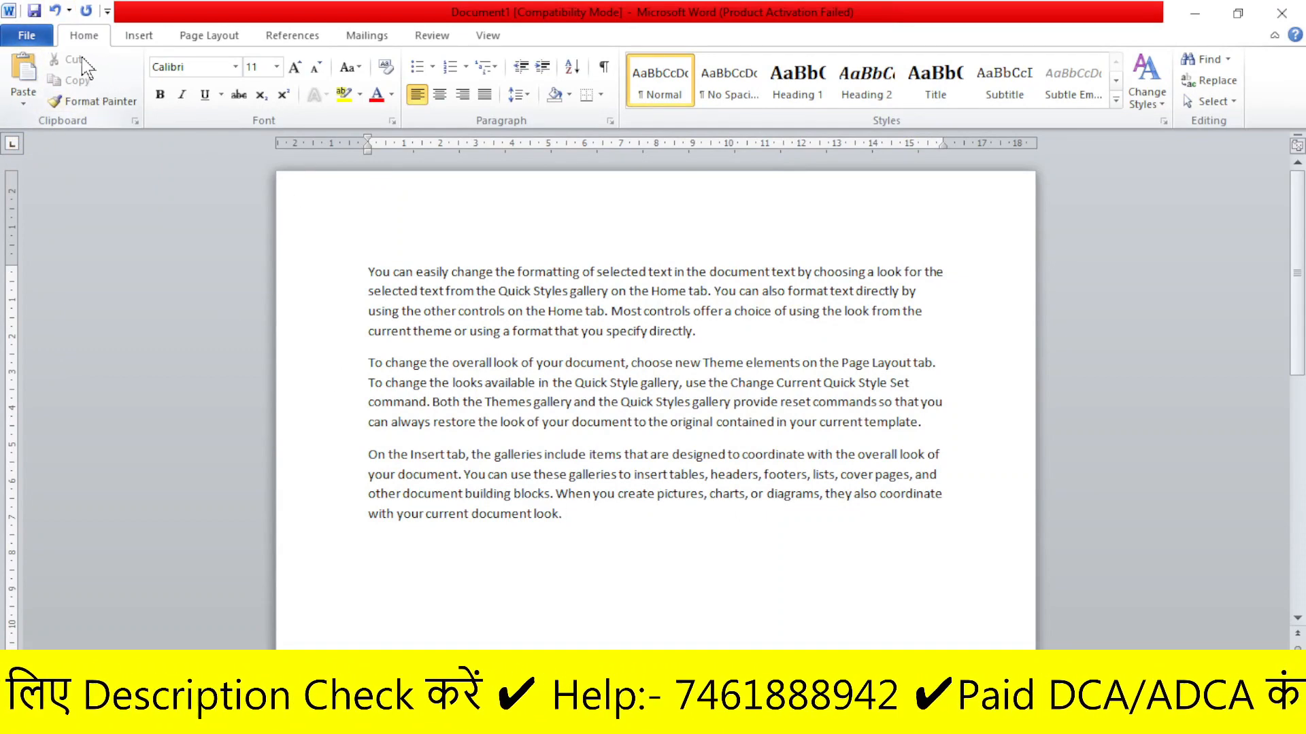
{"action": "left_click", "coordinate": [92, 100]}
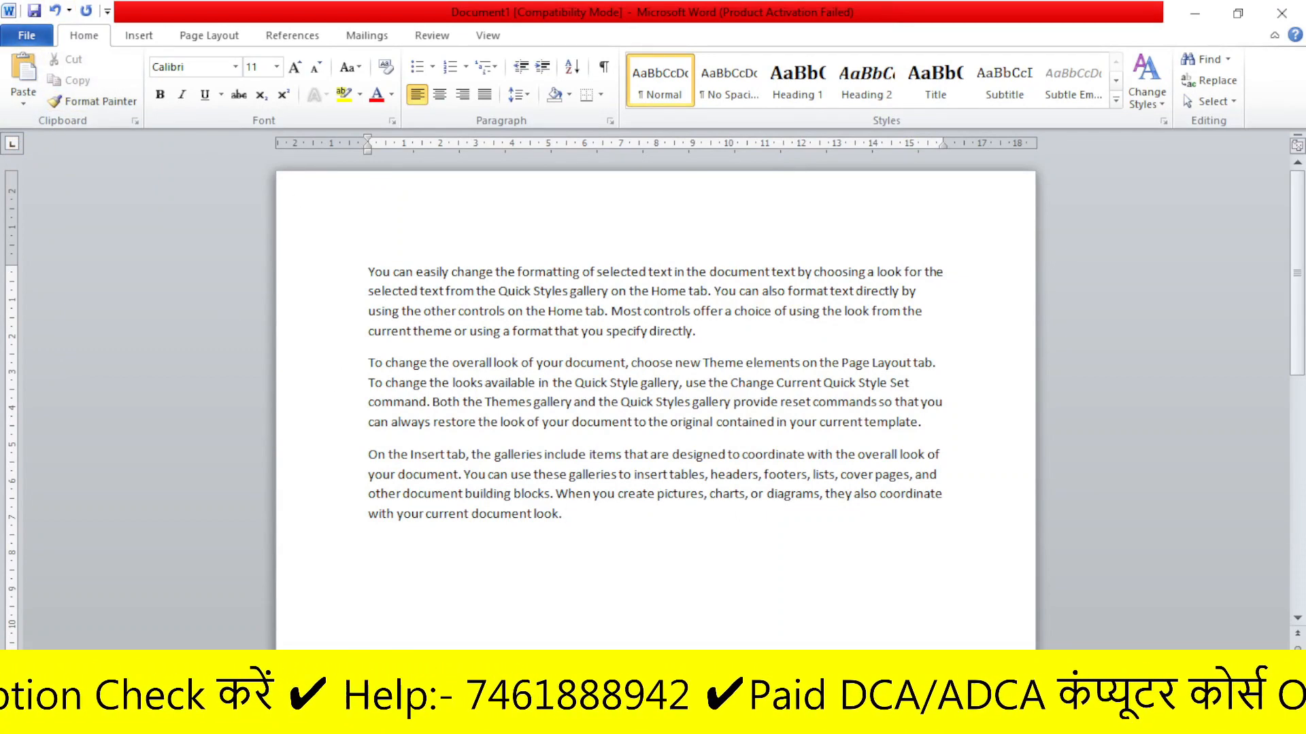
{"action": "left_click_drag", "start_coordinate": [367, 271], "coordinate": [703, 343]}
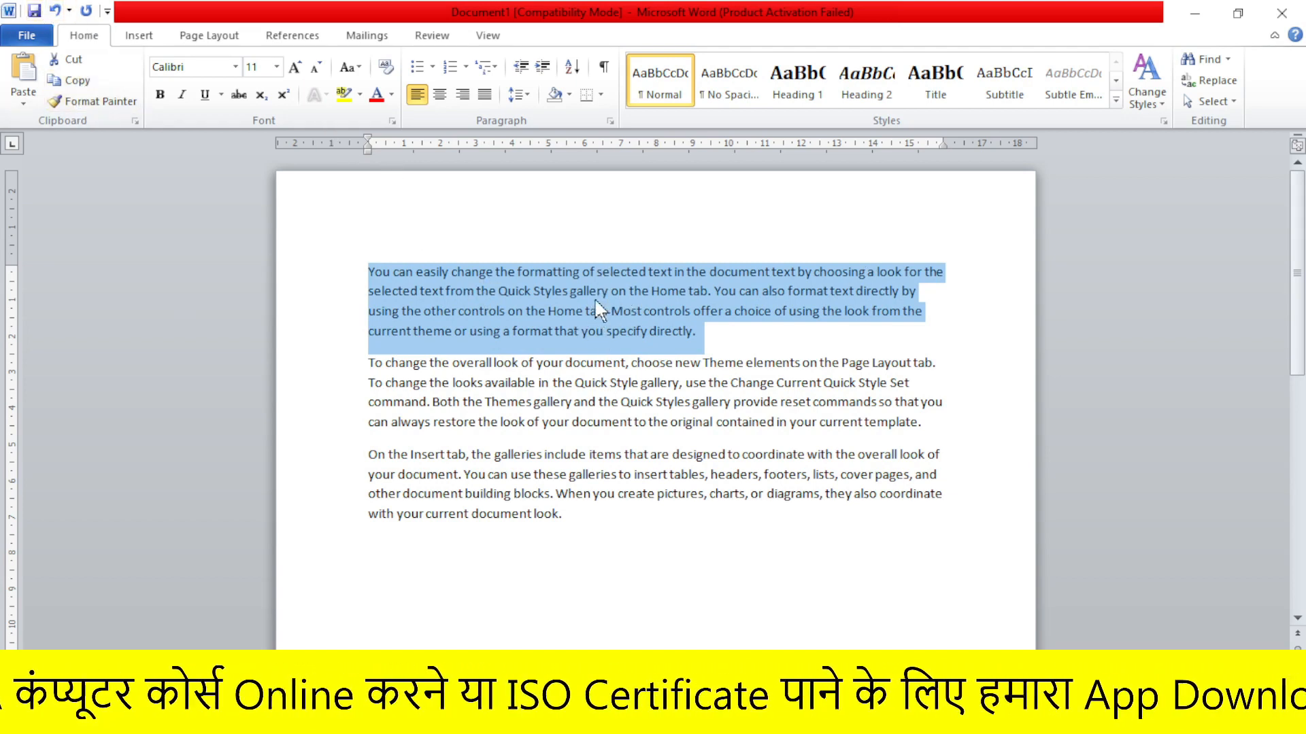
{"action": "left_click", "coordinate": [24, 105]}
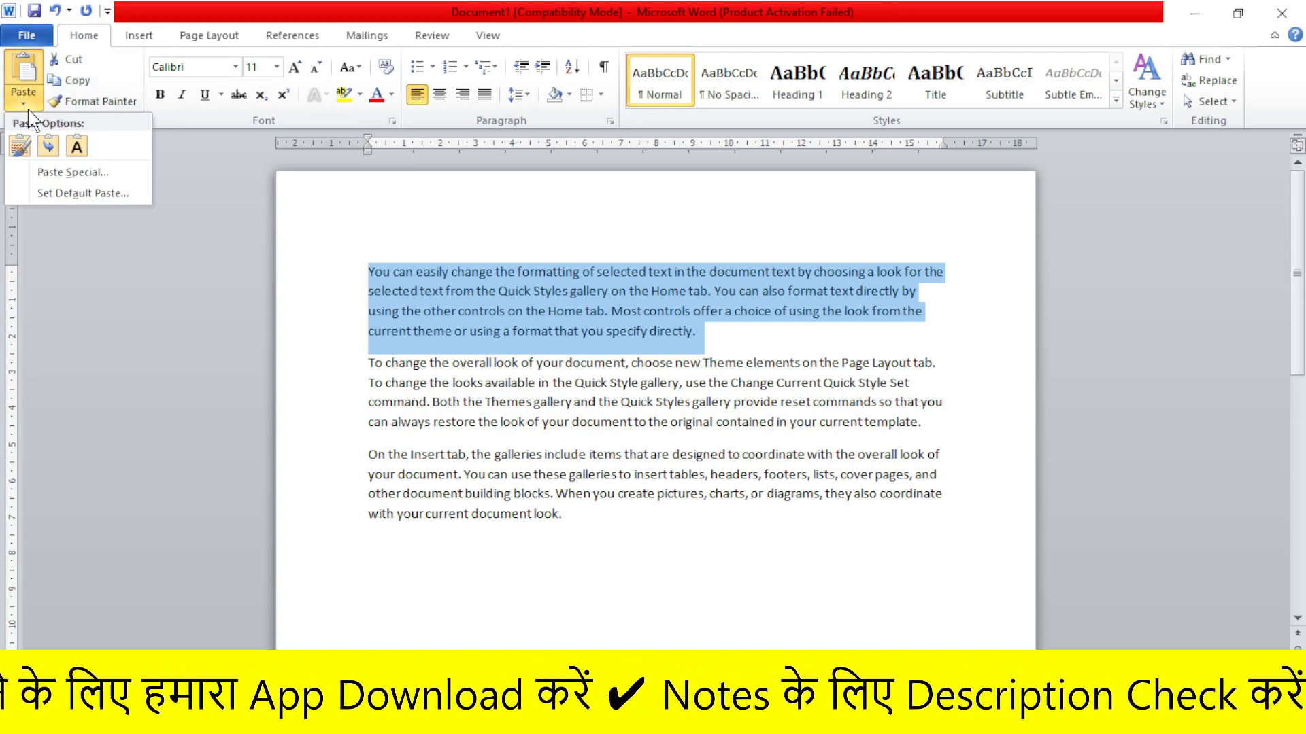
{"action": "left_click", "coordinate": [693, 543]}
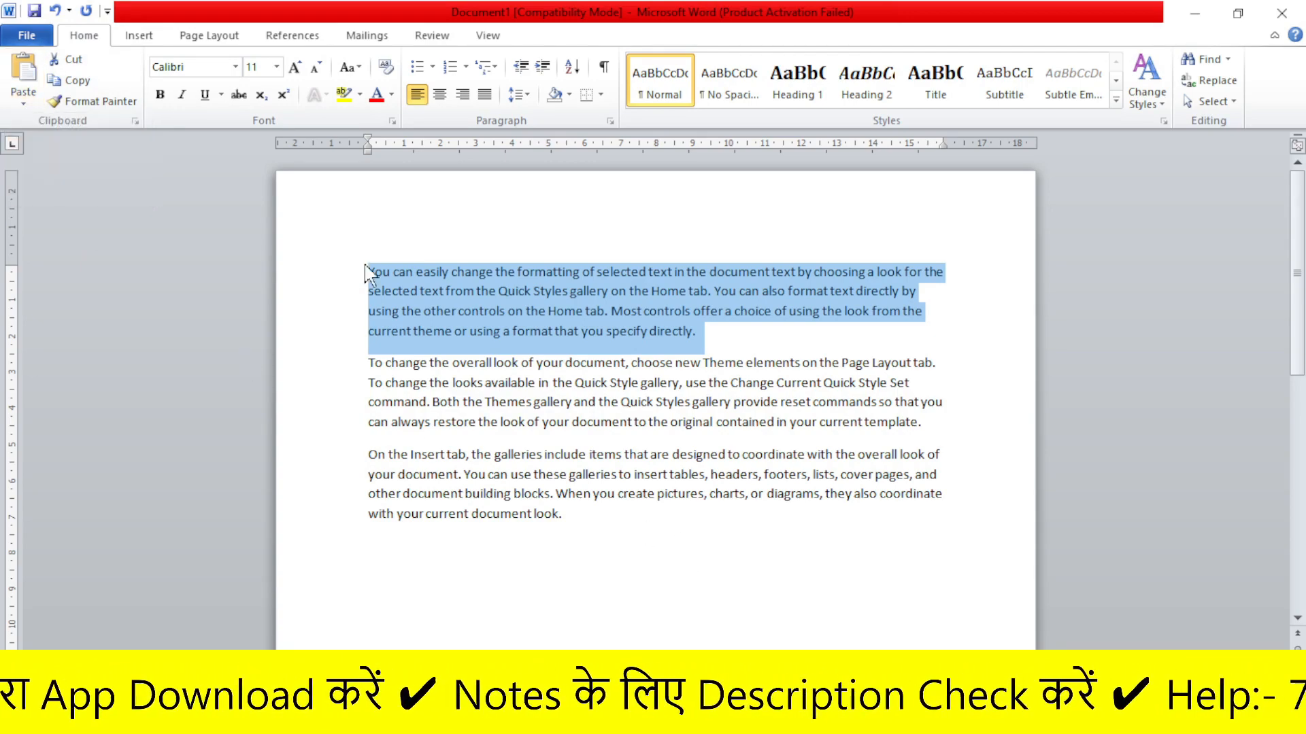
{"action": "left_click", "coordinate": [23, 102]}
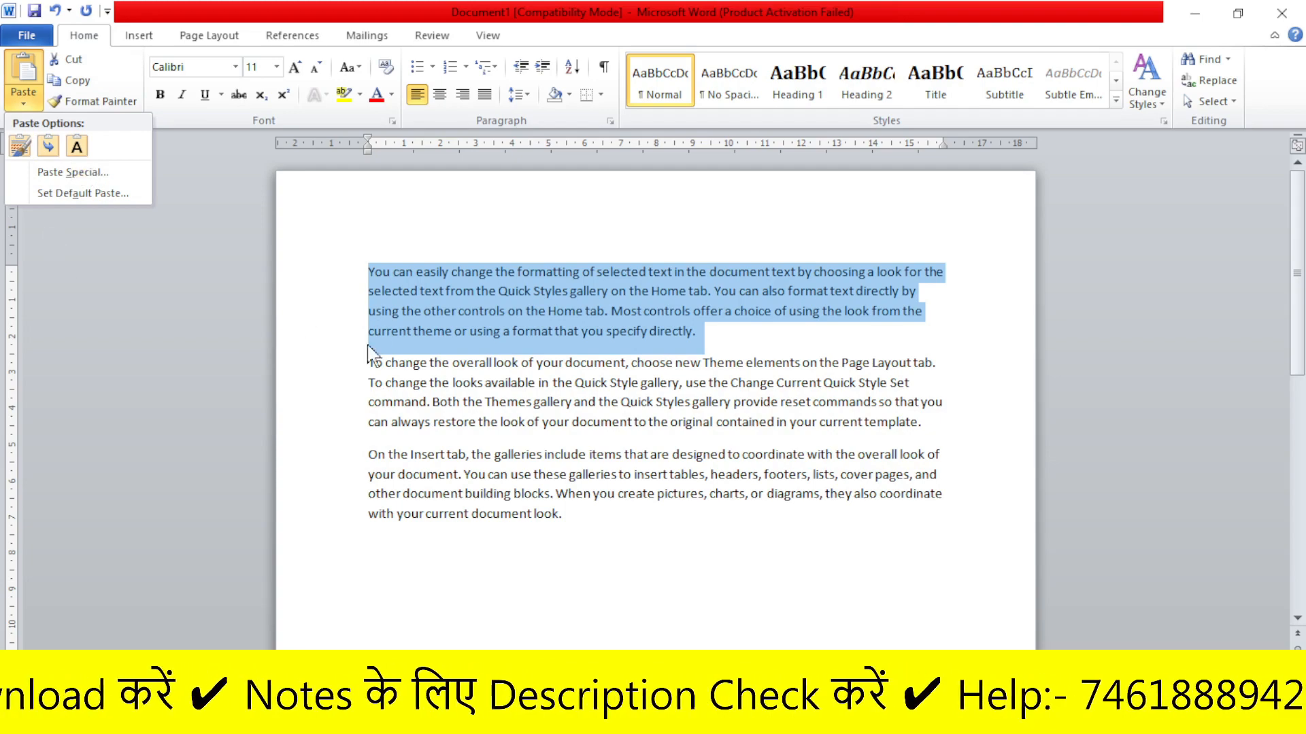
{"action": "left_click", "coordinate": [590, 578]}
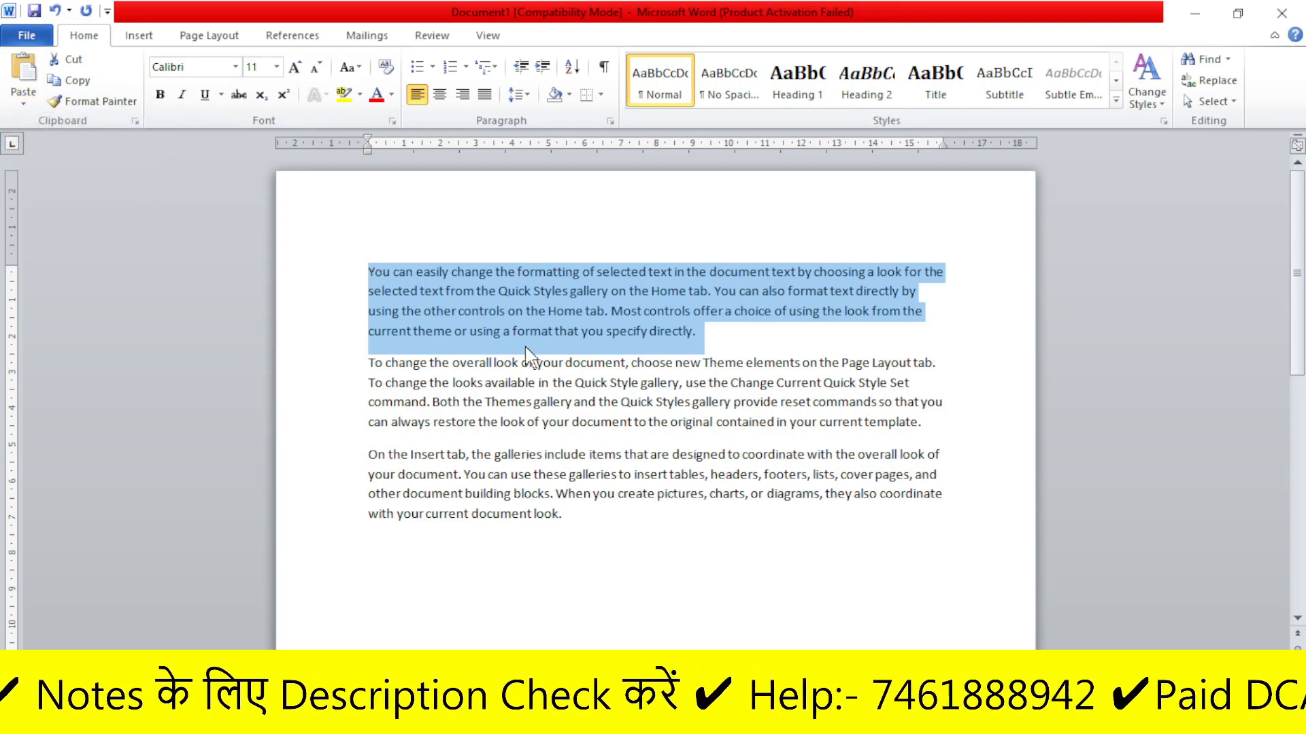
Step: Color the first paragraph's text red and increase its font size to 14
{"action": "key", "text": "ctrl+End"}
{"action": "left_click_drag", "start_coordinate": [368, 272], "coordinate": [746, 341]}
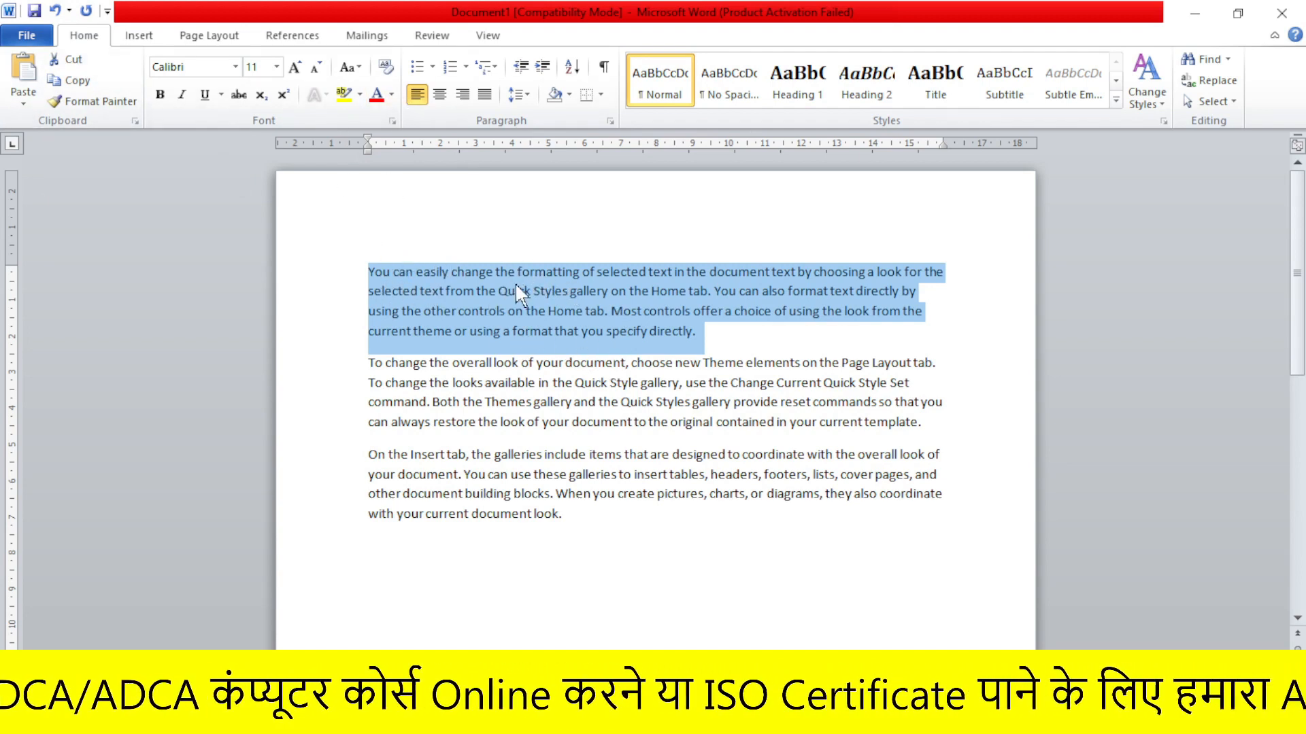
{"action": "left_click", "coordinate": [393, 96]}
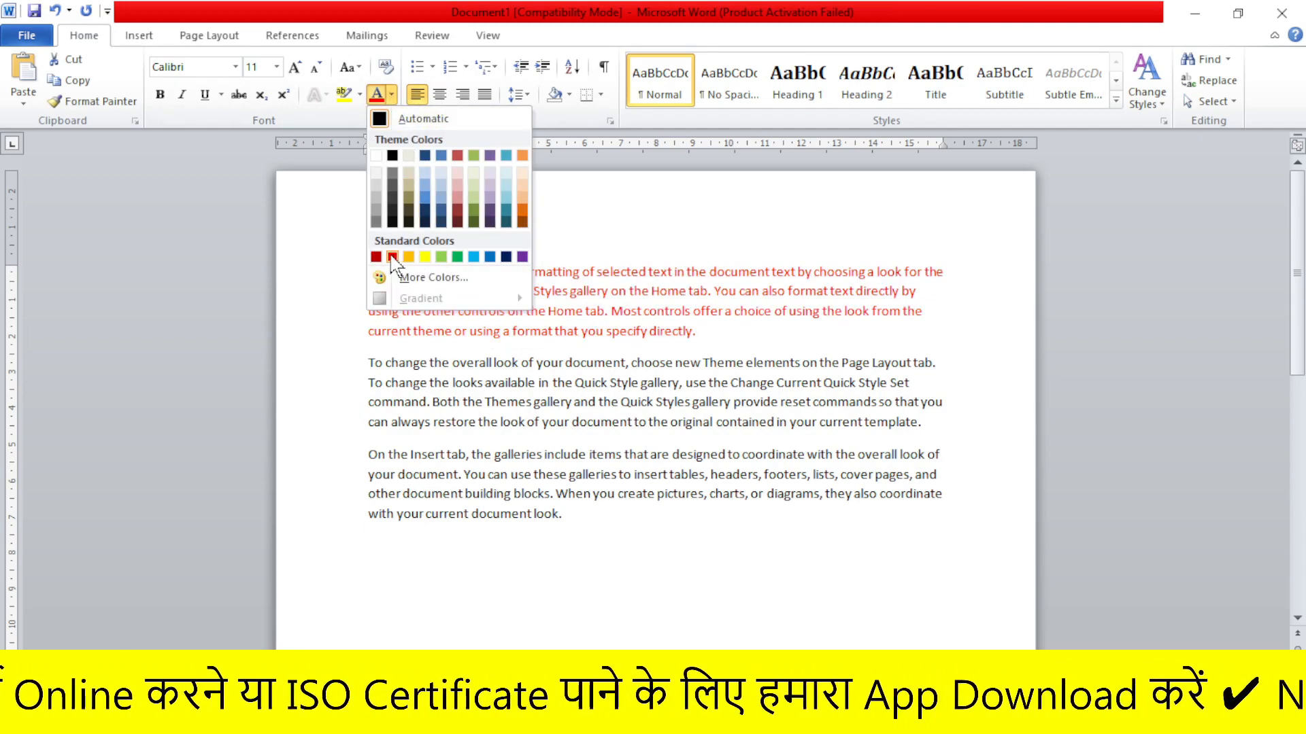
{"action": "left_click", "coordinate": [376, 257]}
{"action": "left_click", "coordinate": [294, 66]}
{"action": "left_click", "coordinate": [295, 66]}
Step: Apply bold, italic and underline to the first paragraph
{"action": "left_click", "coordinate": [160, 95]}
{"action": "left_click", "coordinate": [181, 95]}
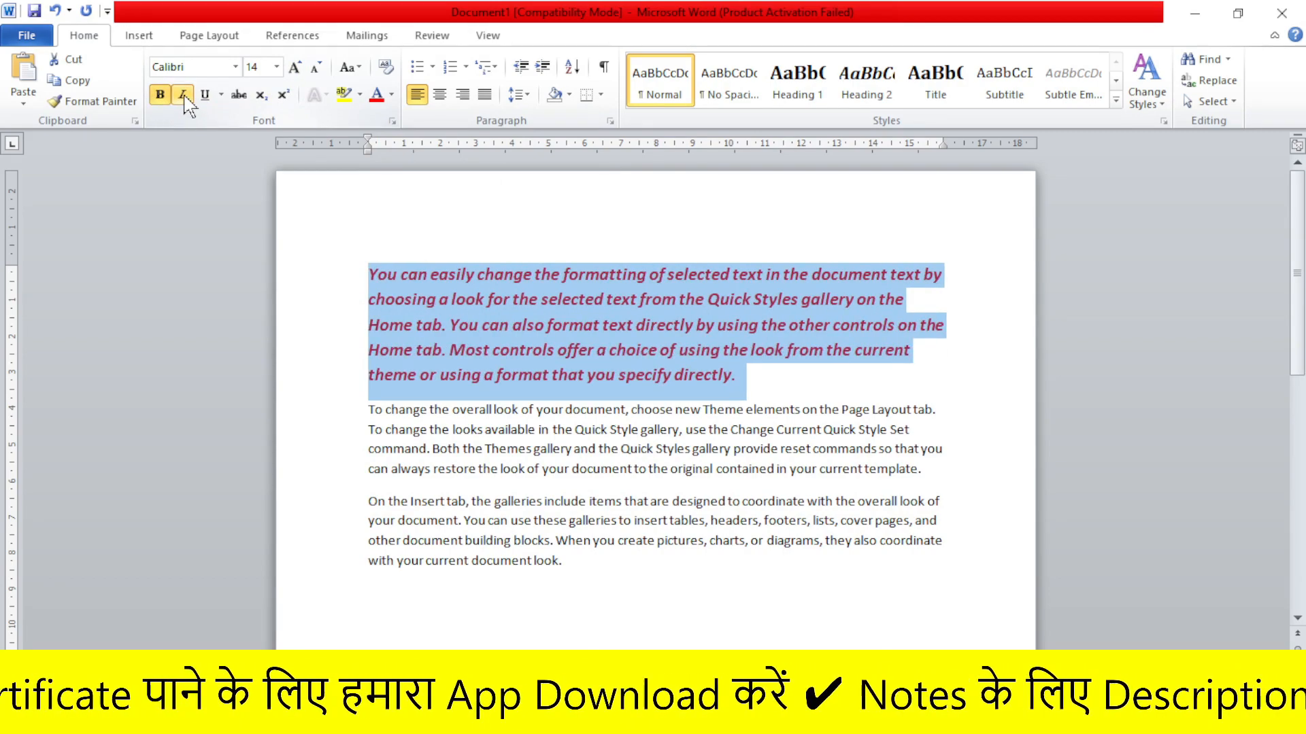
{"action": "left_click", "coordinate": [204, 95]}
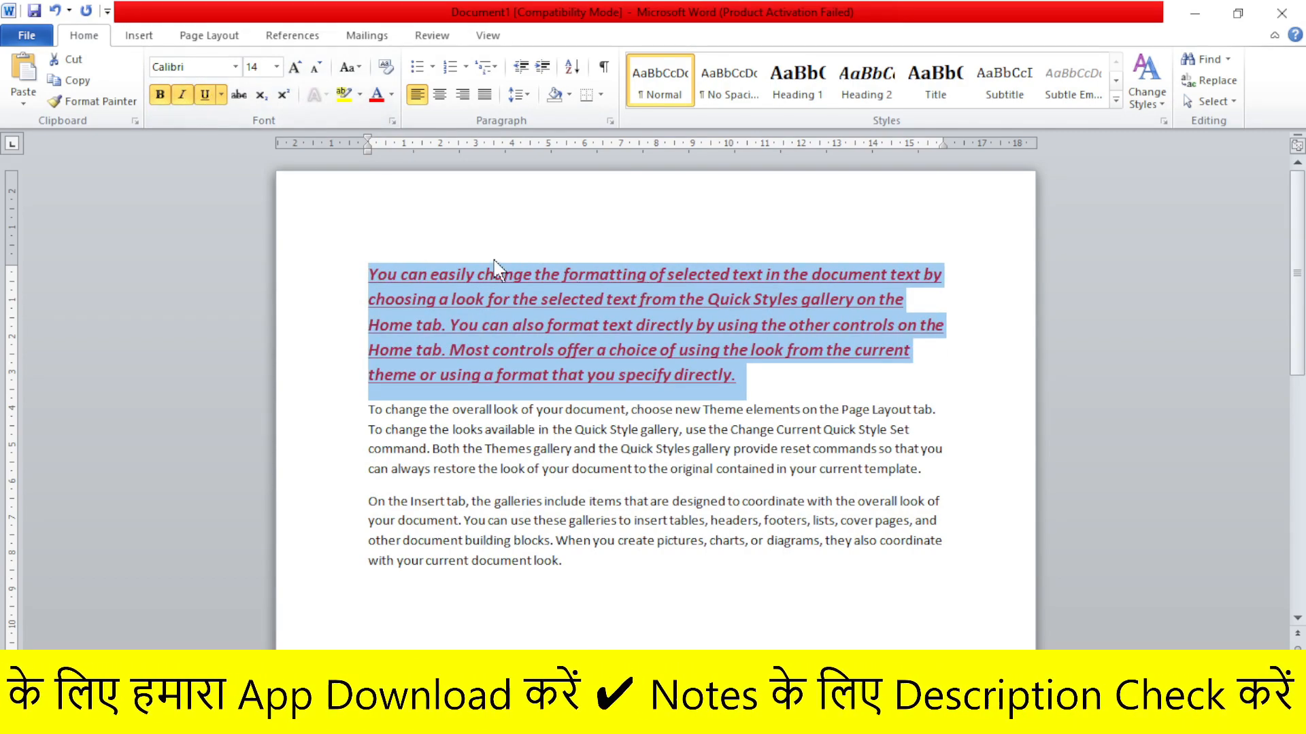
{"action": "left_click", "coordinate": [561, 272]}
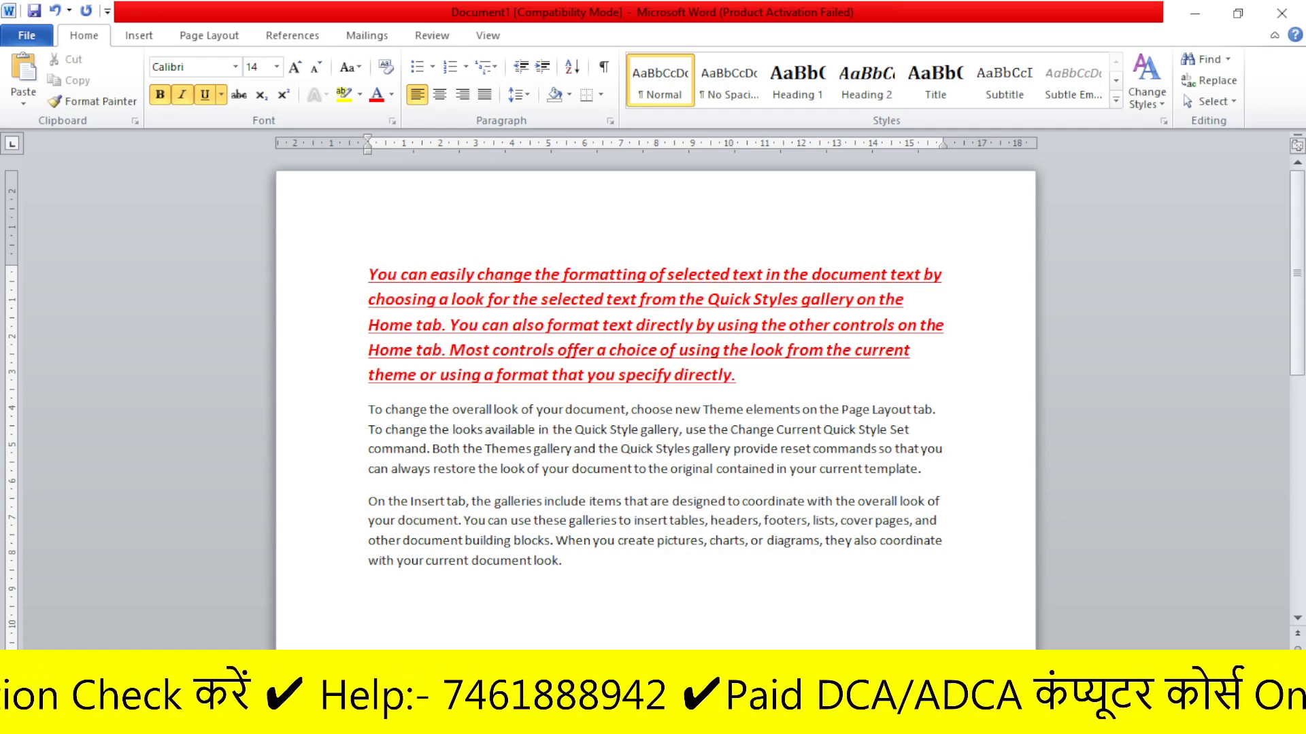
Step: Copy the first paragraph and paste it on the empty line at the end of the document with Keep Source Formatting
{"action": "left_click_drag", "start_coordinate": [370, 272], "coordinate": [781, 374]}
{"action": "key", "text": "ctrl+c"}
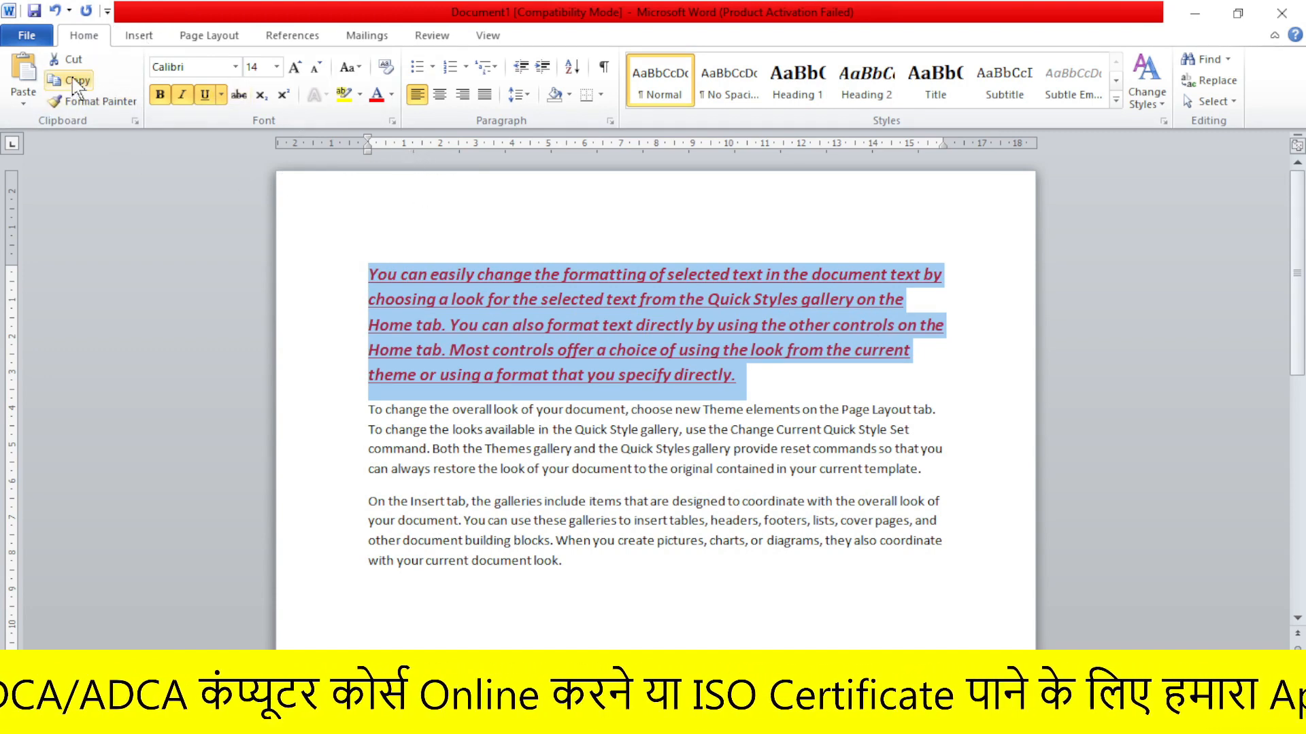
{"action": "left_click", "coordinate": [24, 103]}
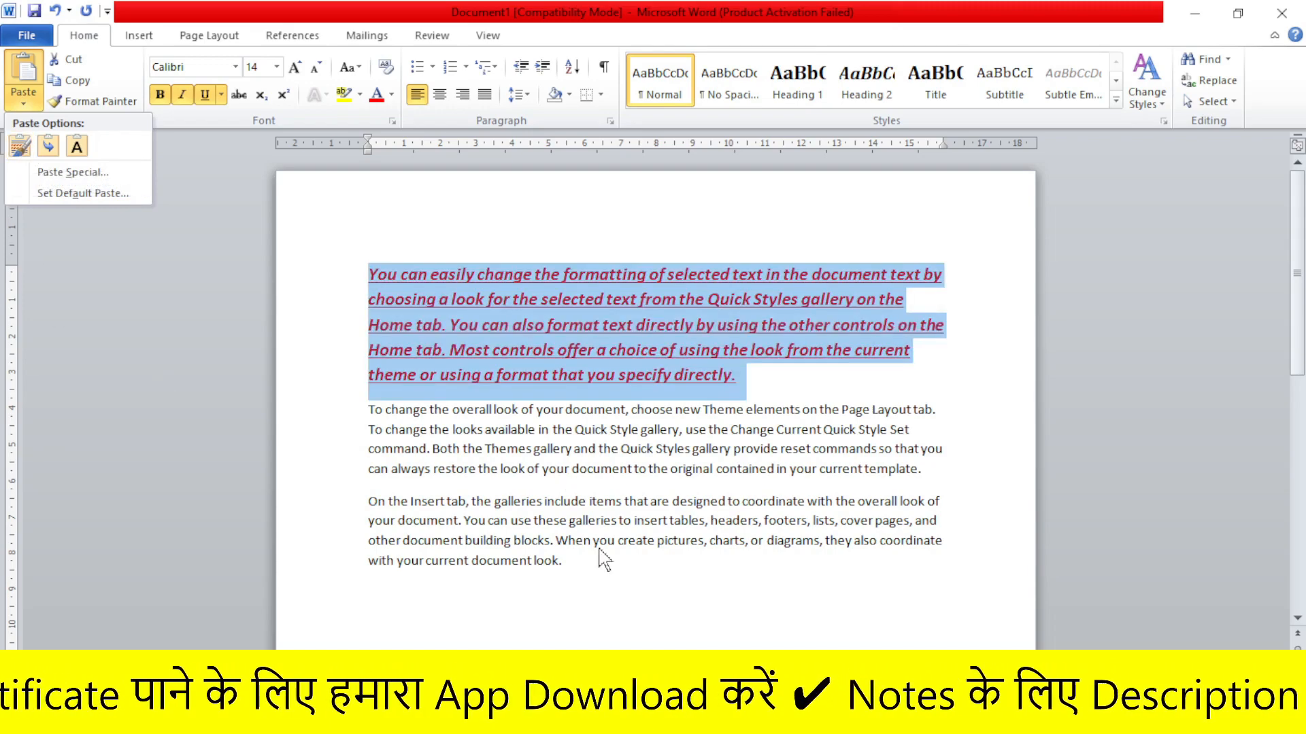
{"action": "key", "text": "Escape"}
{"action": "left_click", "coordinate": [387, 561]}
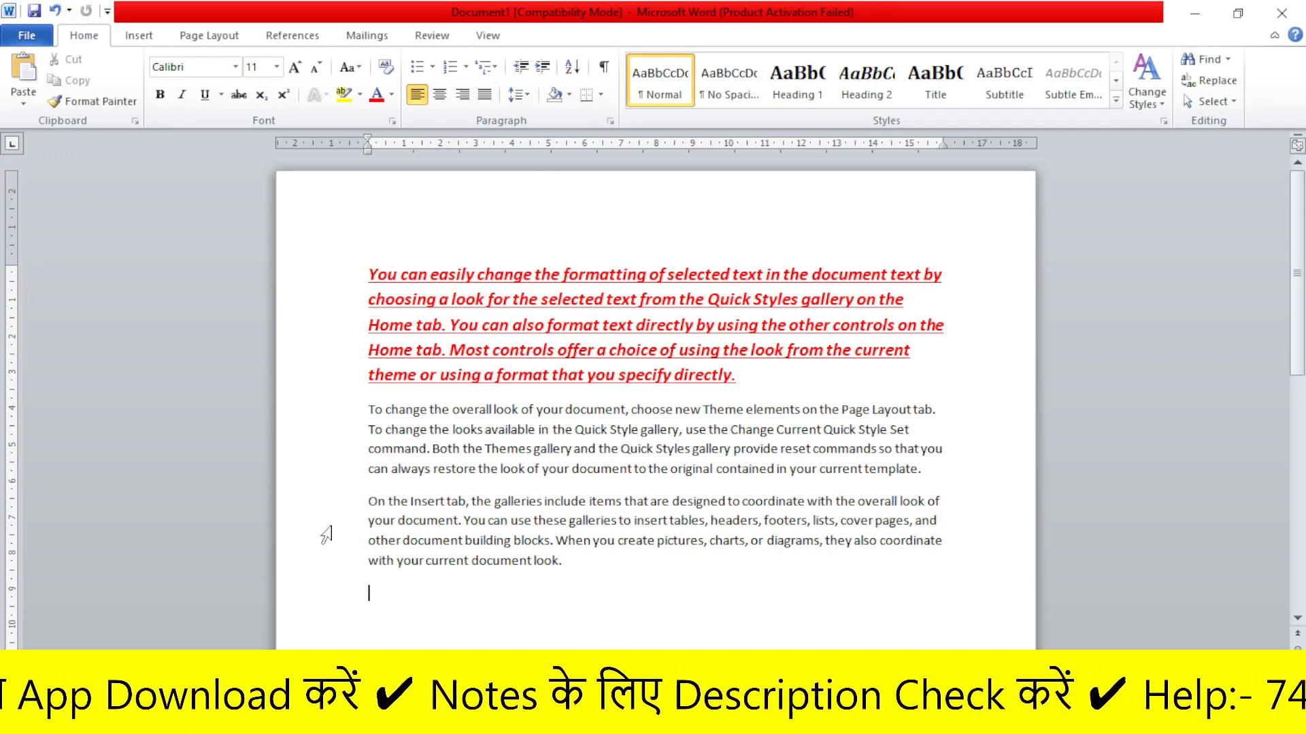
{"action": "left_click", "coordinate": [22, 102]}
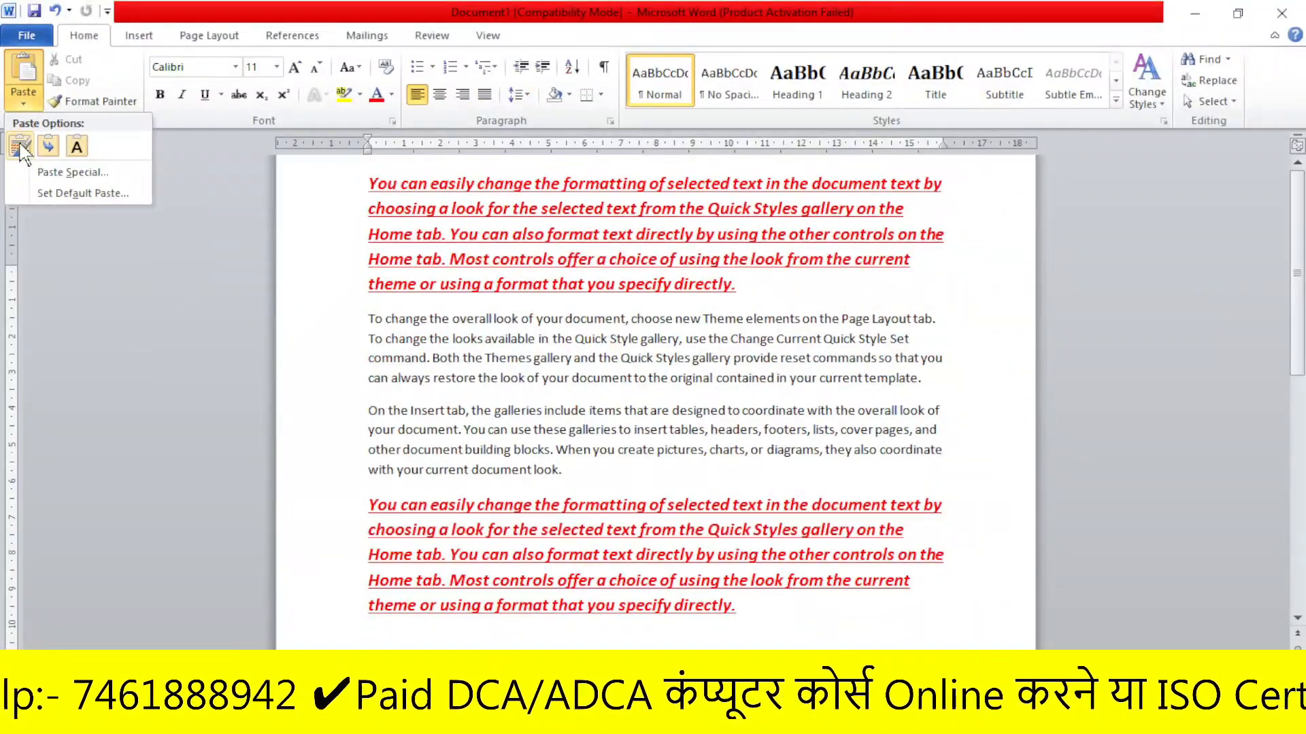
{"action": "left_click", "coordinate": [21, 149]}
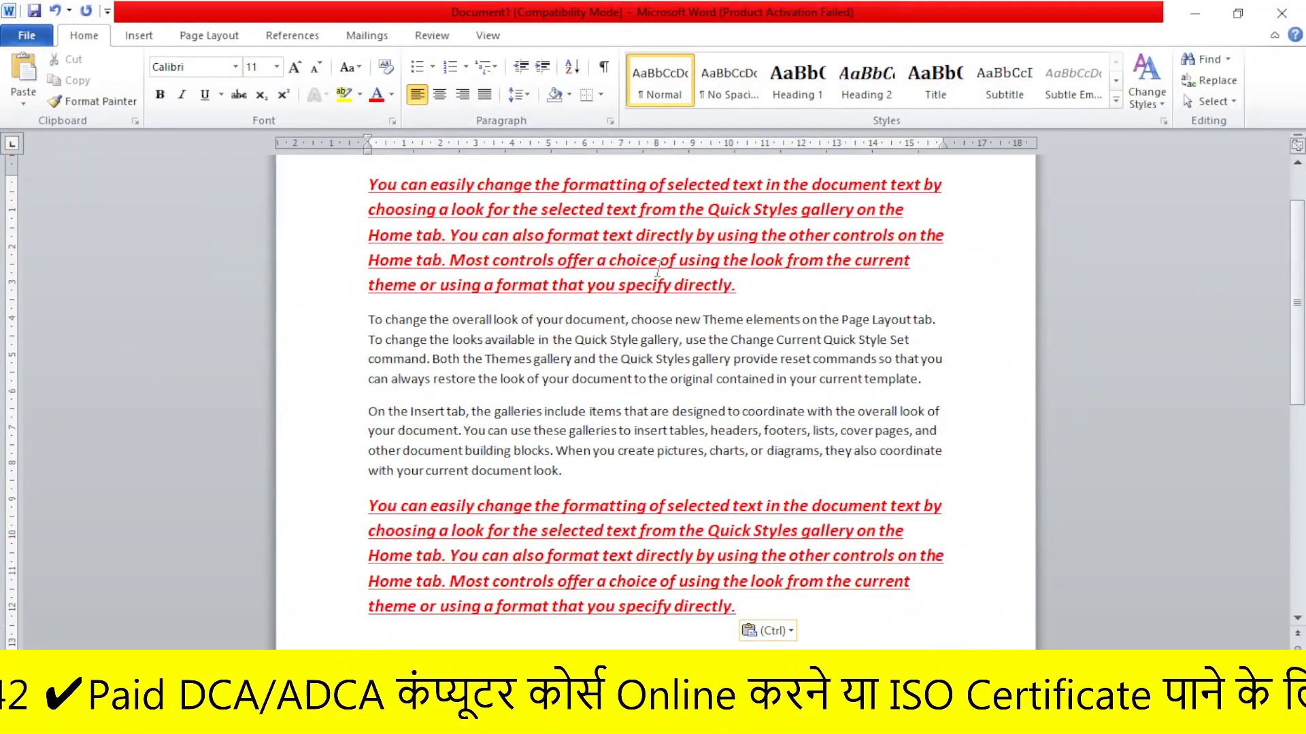
Step: Compare the pasted paragraph with the original first paragraph and delete the pasted copy
{"action": "left_click_drag", "start_coordinate": [741, 291], "coordinate": [371, 185]}
{"action": "left_click_drag", "start_coordinate": [780, 612], "coordinate": [344, 509]}
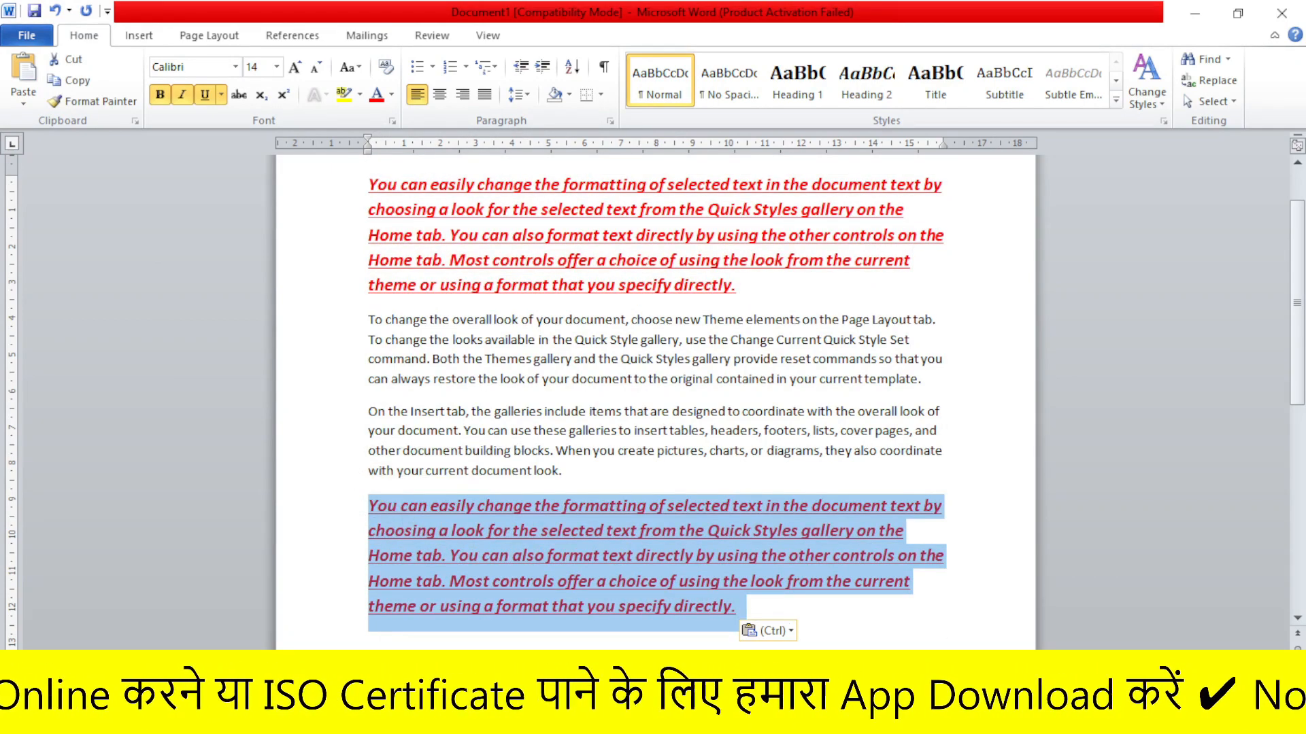
{"action": "key", "text": "ctrl+c"}
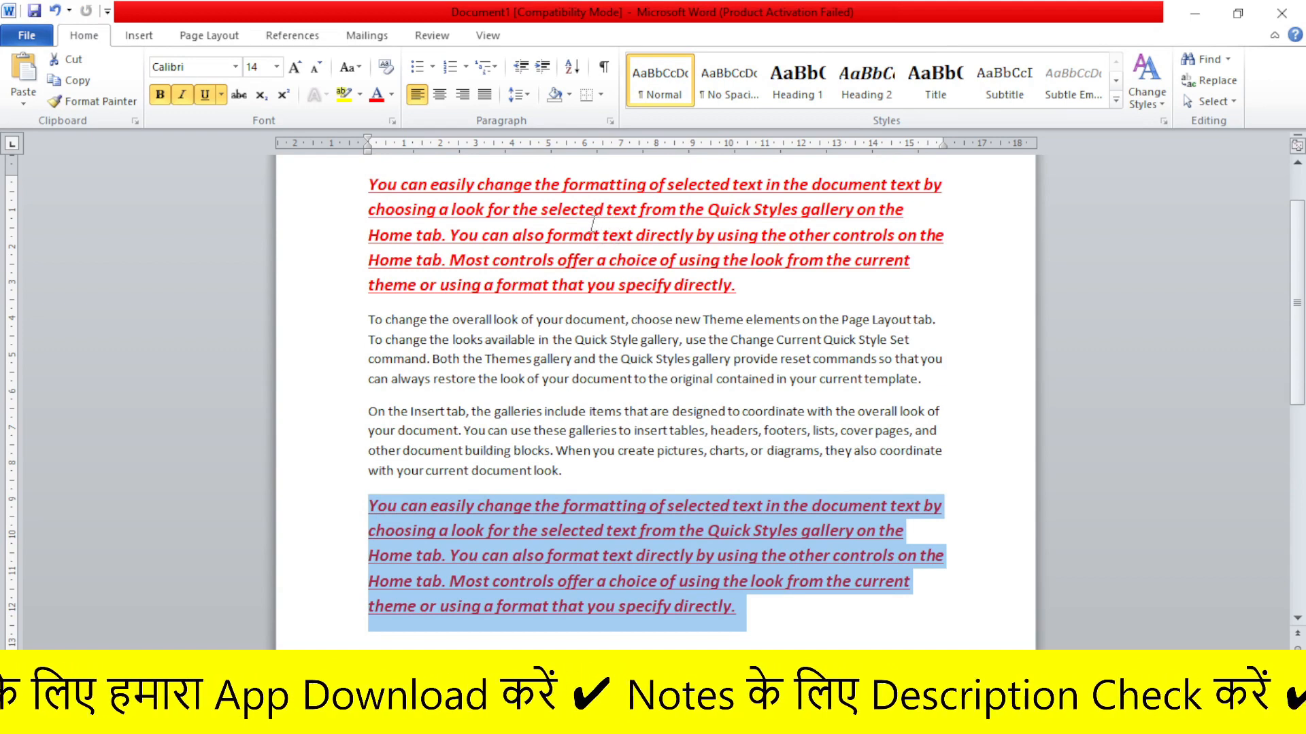
{"action": "left_click", "coordinate": [802, 644]}
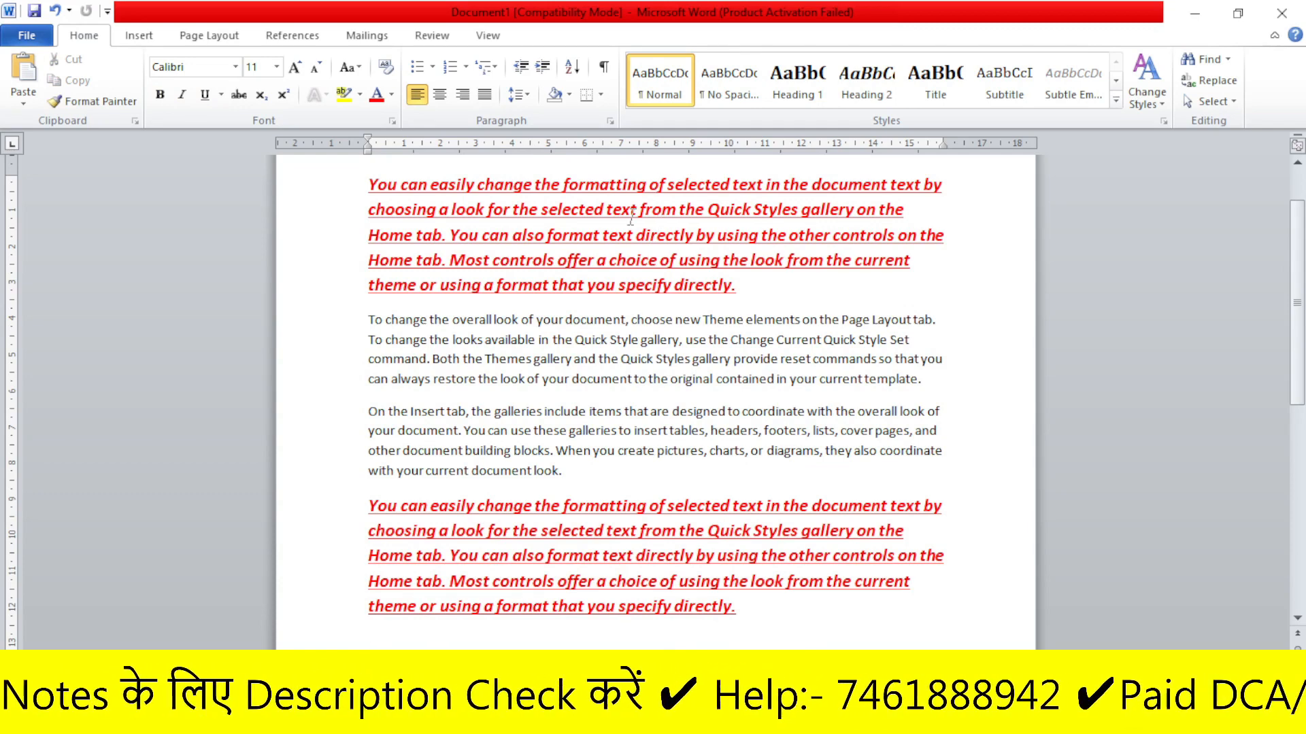
{"action": "left_click_drag", "start_coordinate": [758, 297], "coordinate": [371, 185]}
{"action": "left_click_drag", "start_coordinate": [755, 605], "coordinate": [373, 510]}
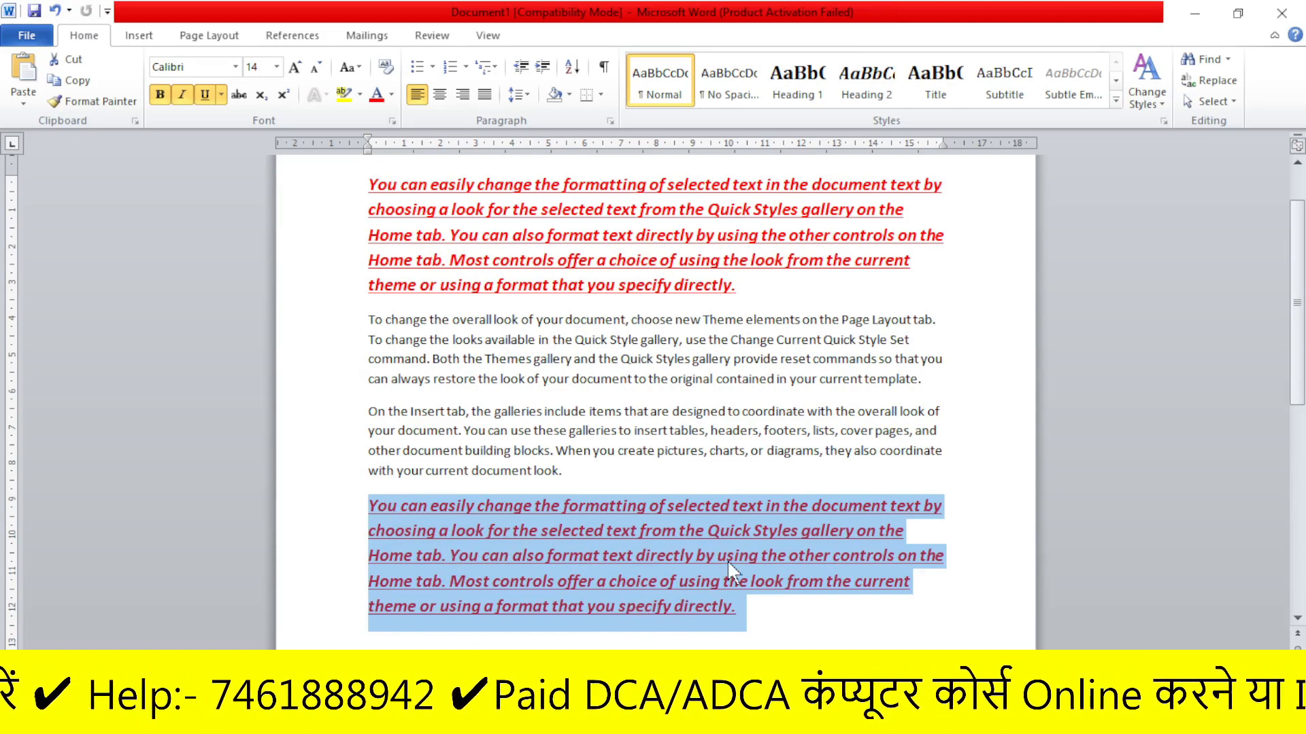
{"action": "key", "text": "Delete"}
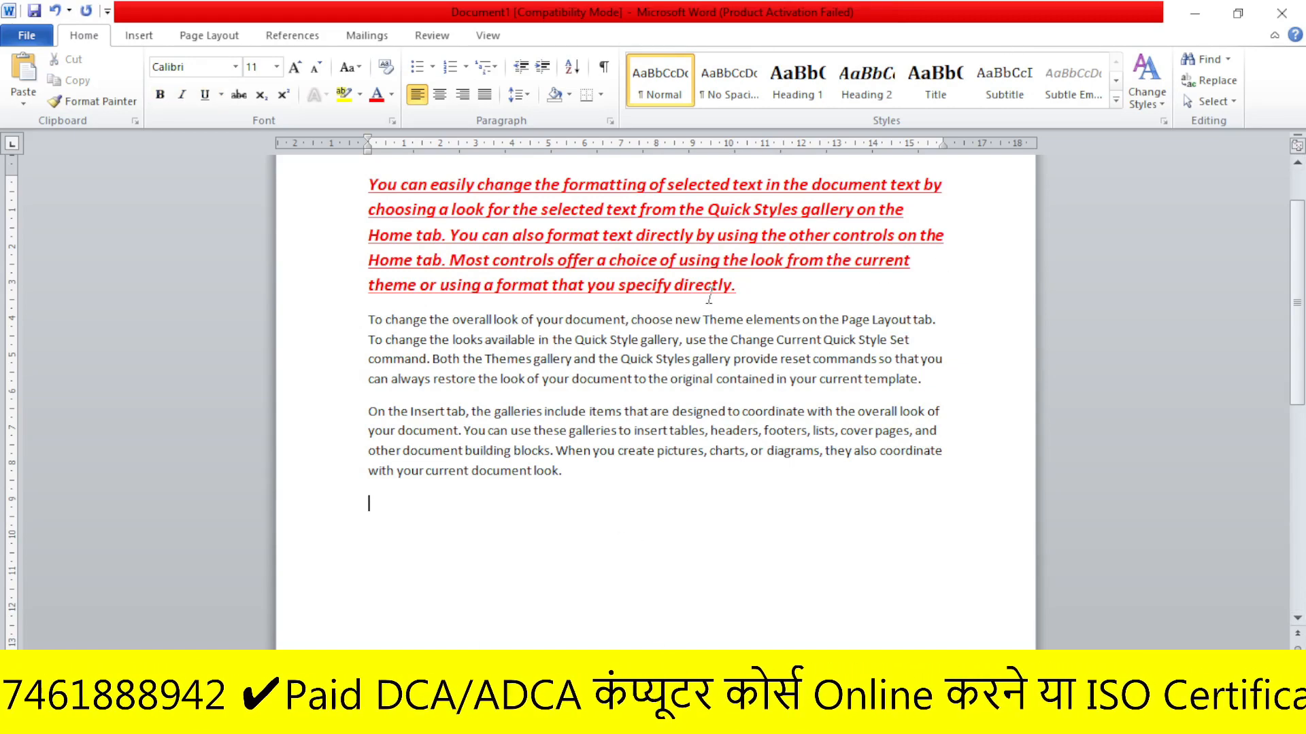
Step: Paste a copy of the first paragraph at the end of the document with the Merge Formatting option
{"action": "left_click_drag", "start_coordinate": [748, 285], "coordinate": [385, 191]}
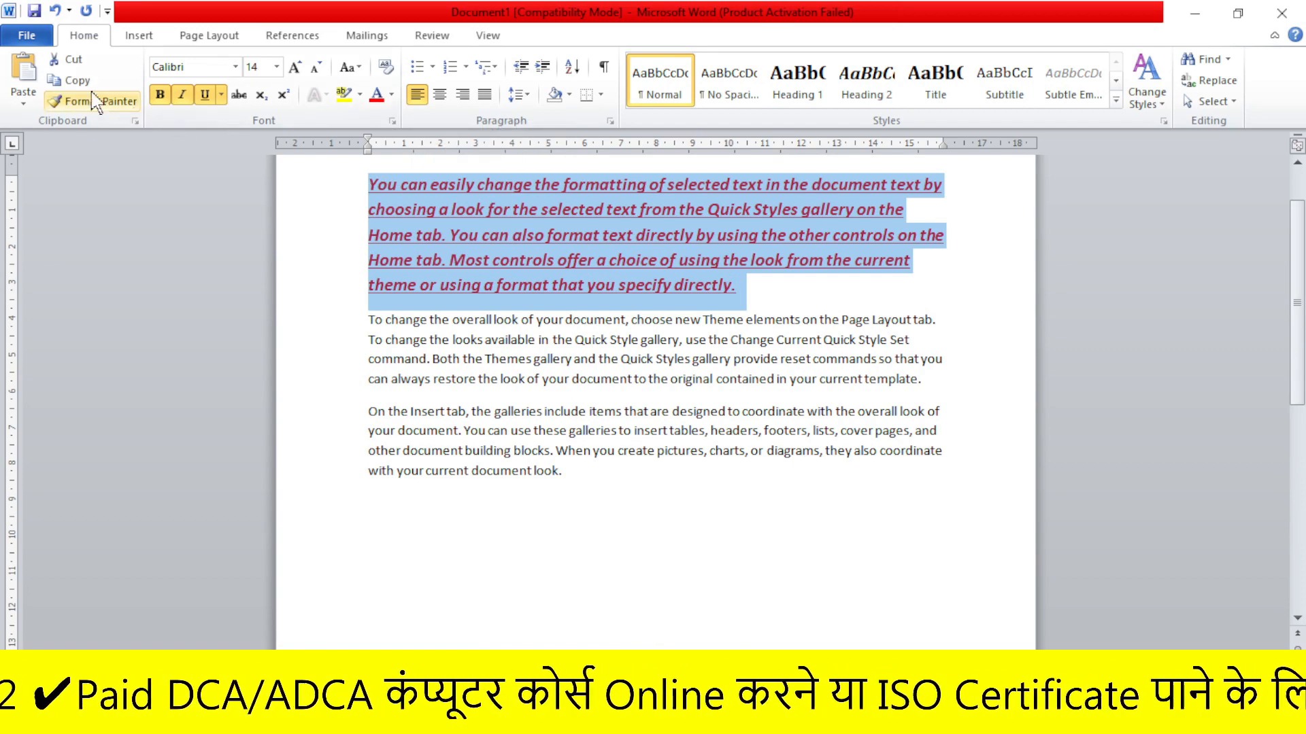
{"action": "left_click", "coordinate": [369, 504]}
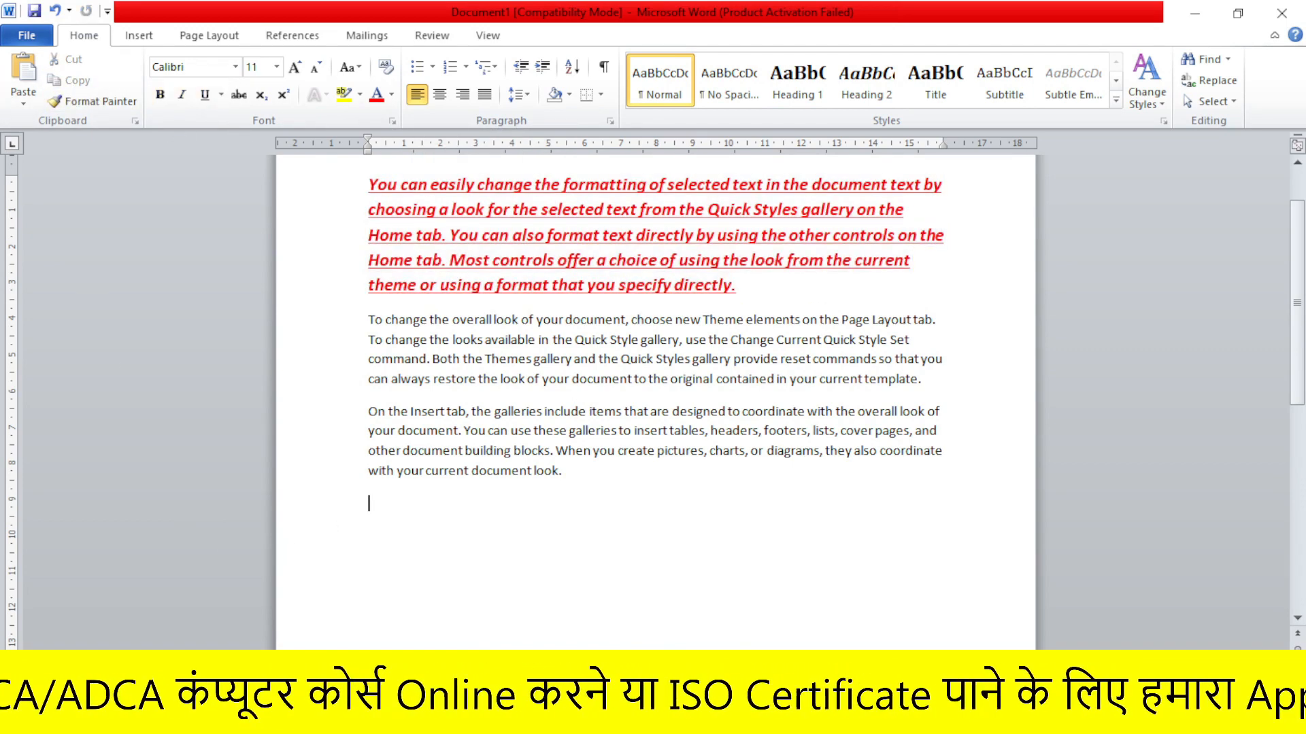
{"action": "left_click", "coordinate": [23, 99]}
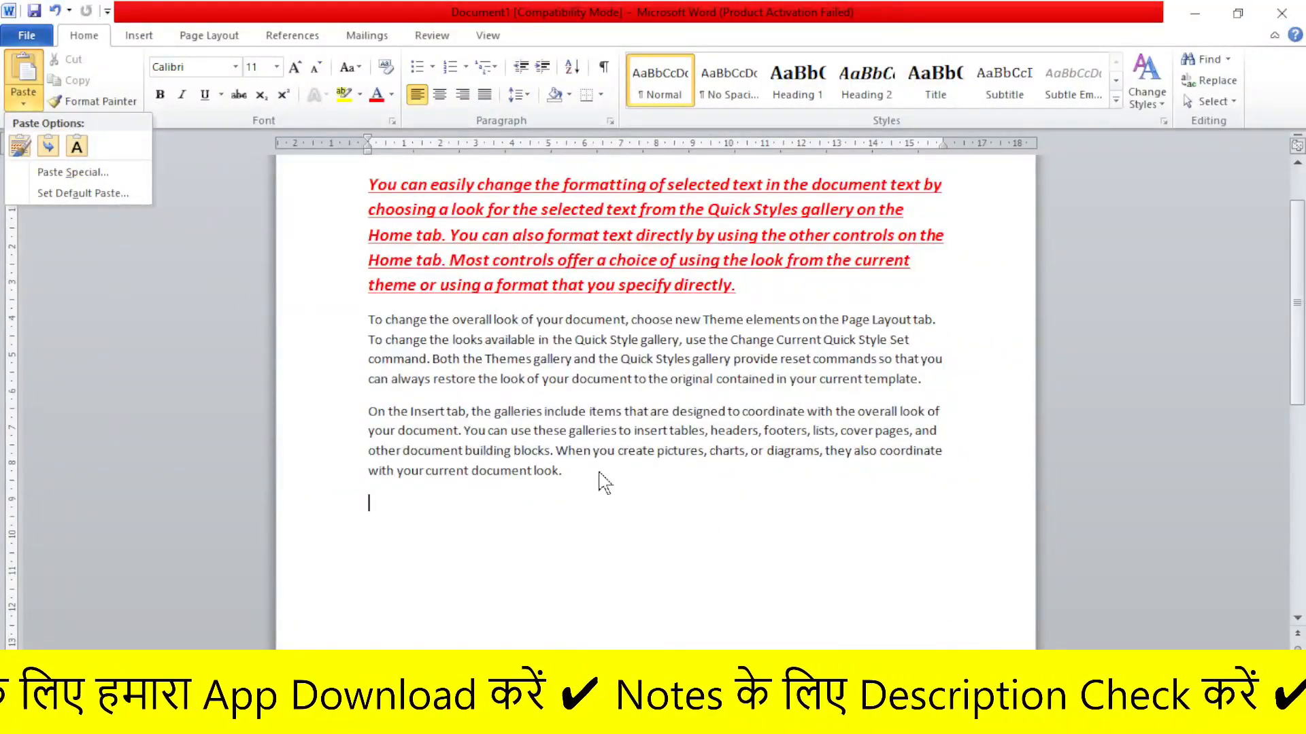
{"action": "key", "text": "Escape"}
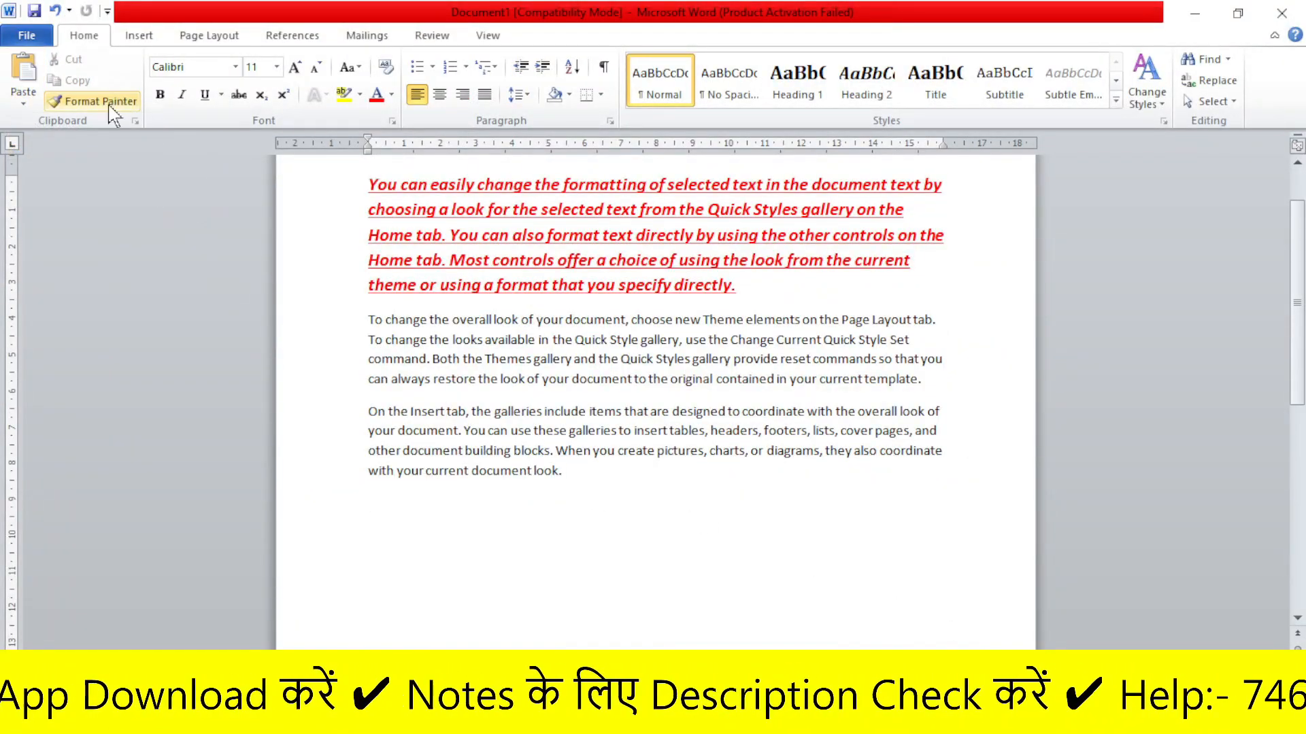
{"action": "left_click", "coordinate": [23, 102]}
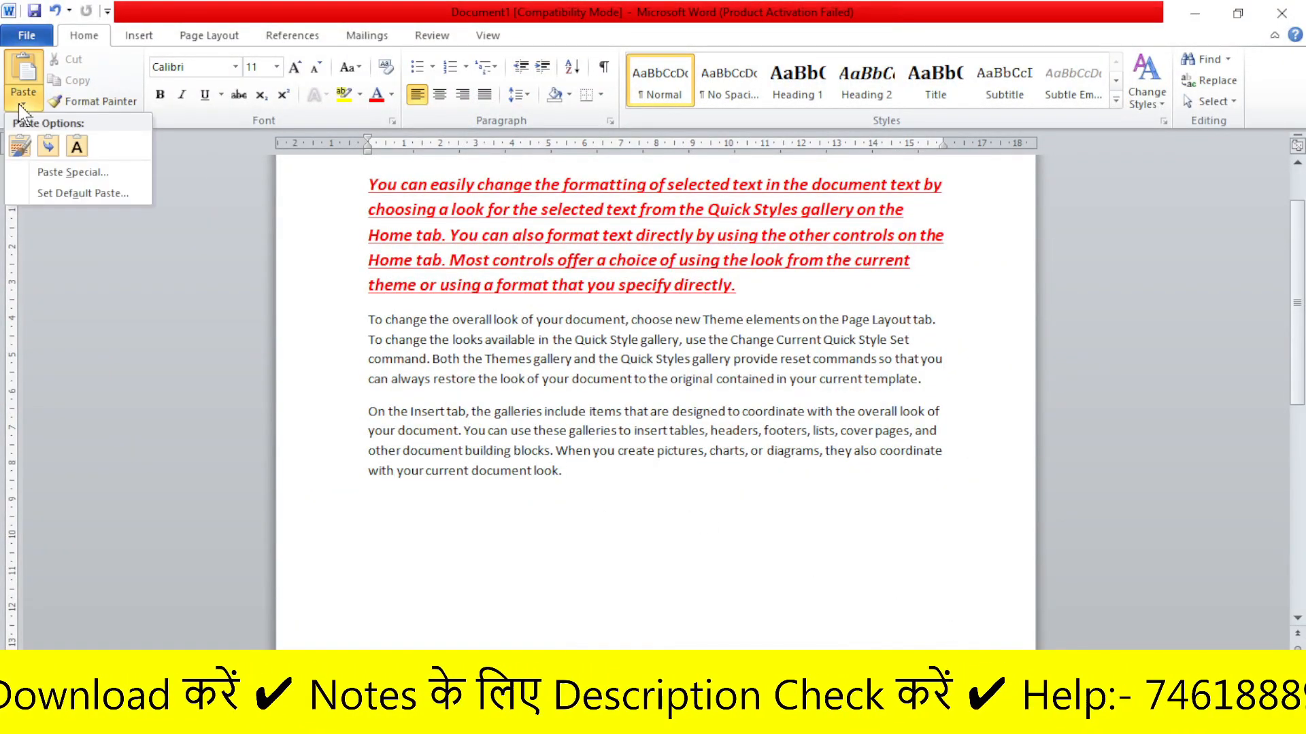
{"action": "left_click", "coordinate": [48, 146]}
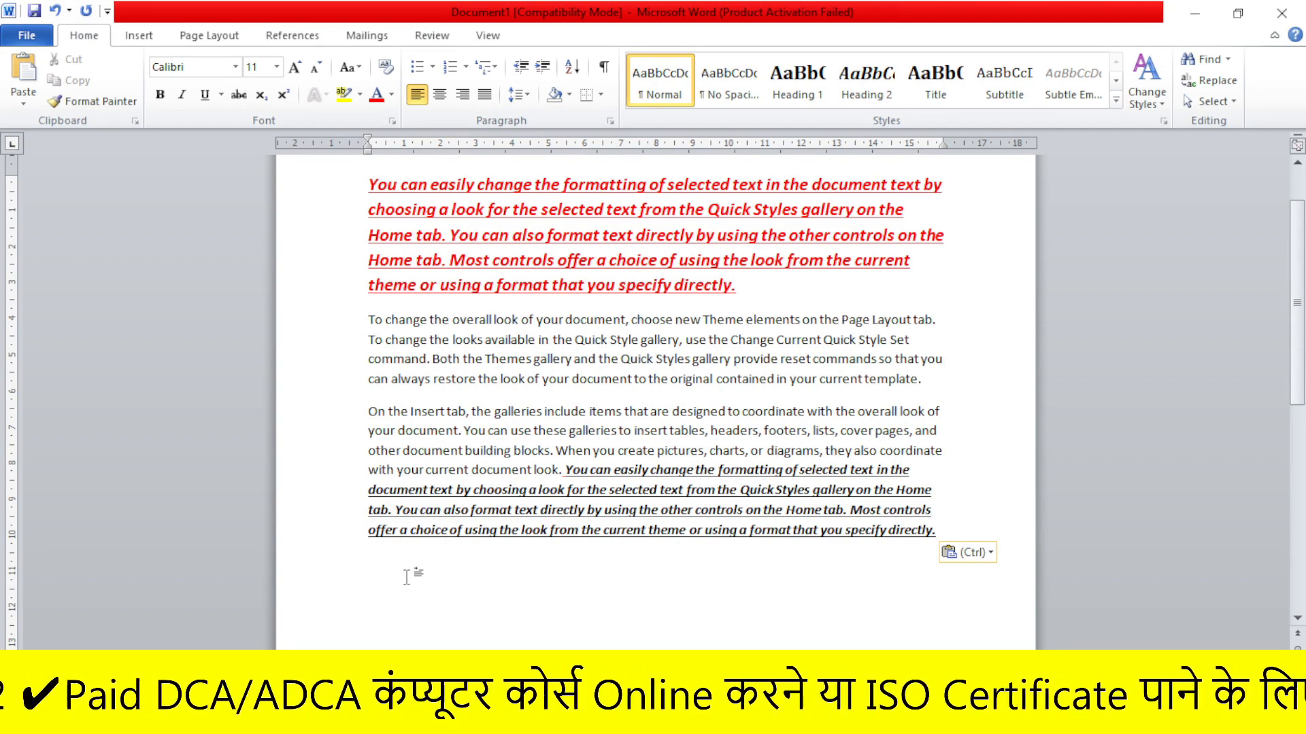
Step: Enter the sample text "Jhgfuyawetr8wegfjeydfguvy6we43wer" below the merged text and color it yellow
{"action": "type", "text": "Jhgfuyawetr8wegfjeydfguvy6we43wer"}
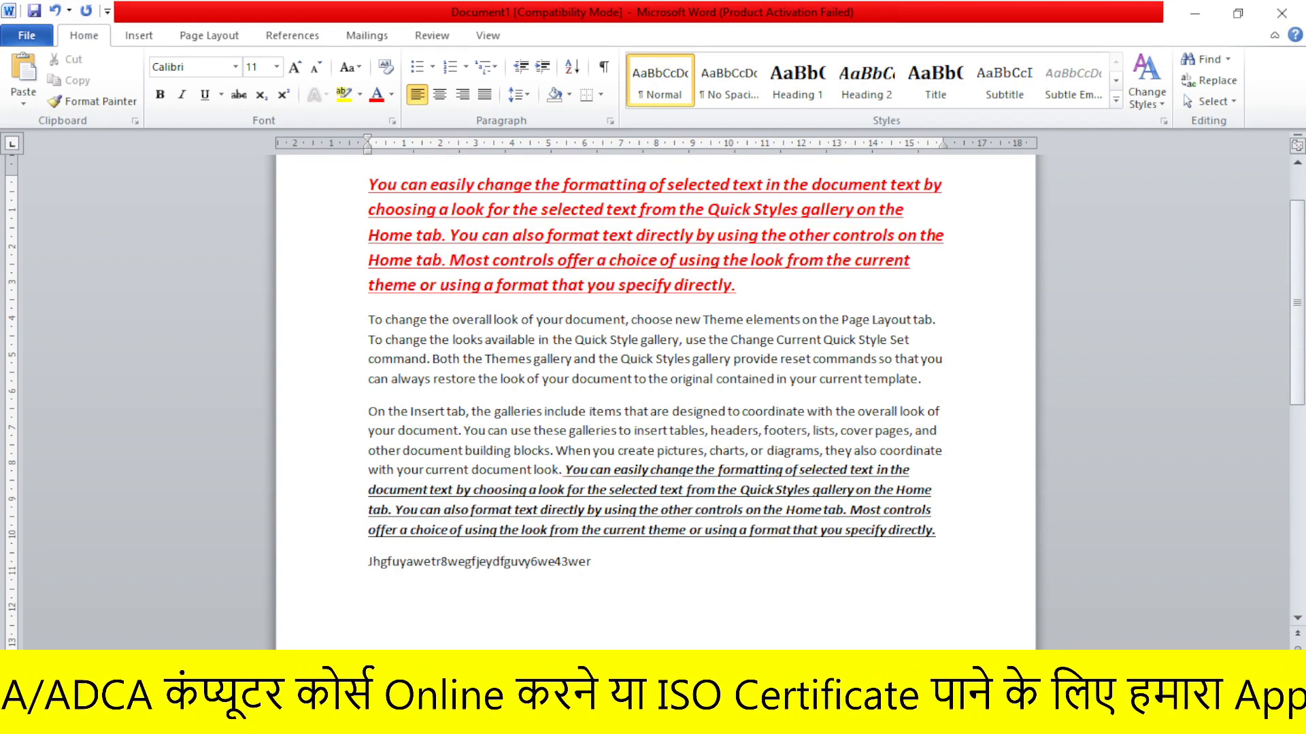
{"action": "left_click_drag", "start_coordinate": [591, 565], "coordinate": [368, 563]}
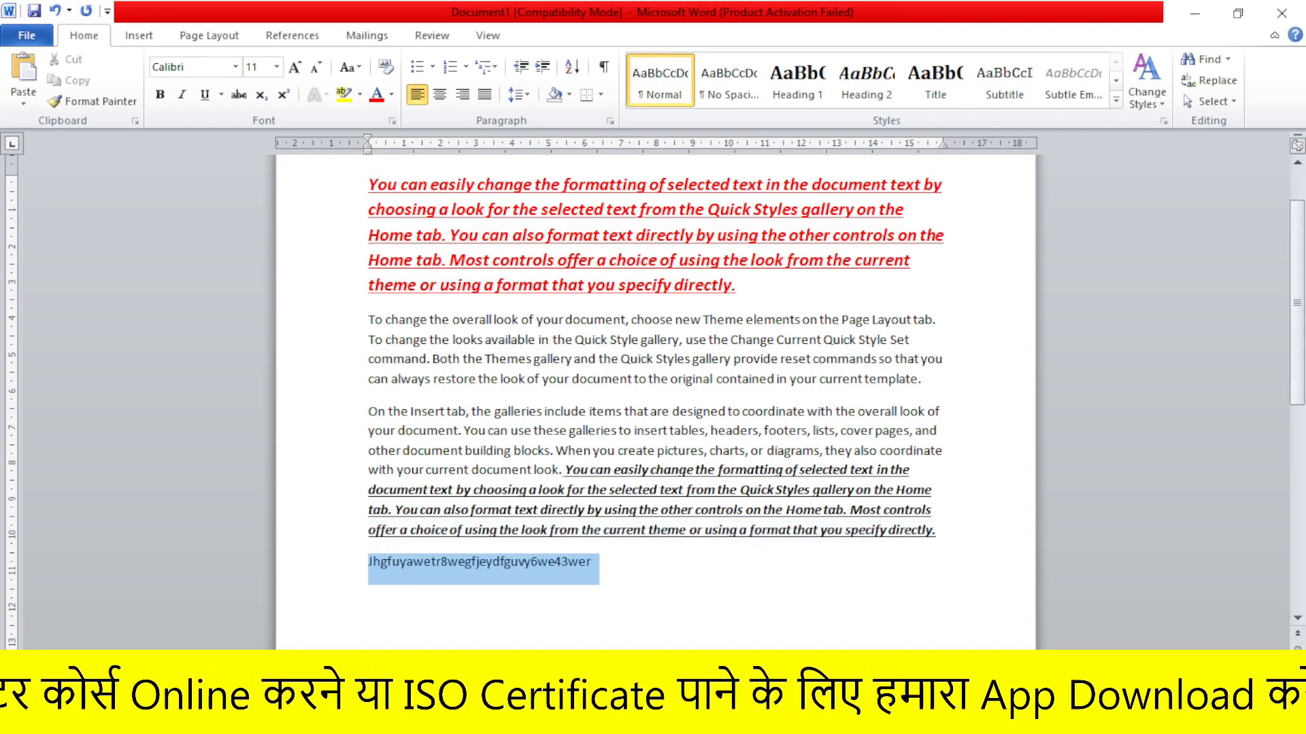
{"action": "left_click", "coordinate": [392, 95]}
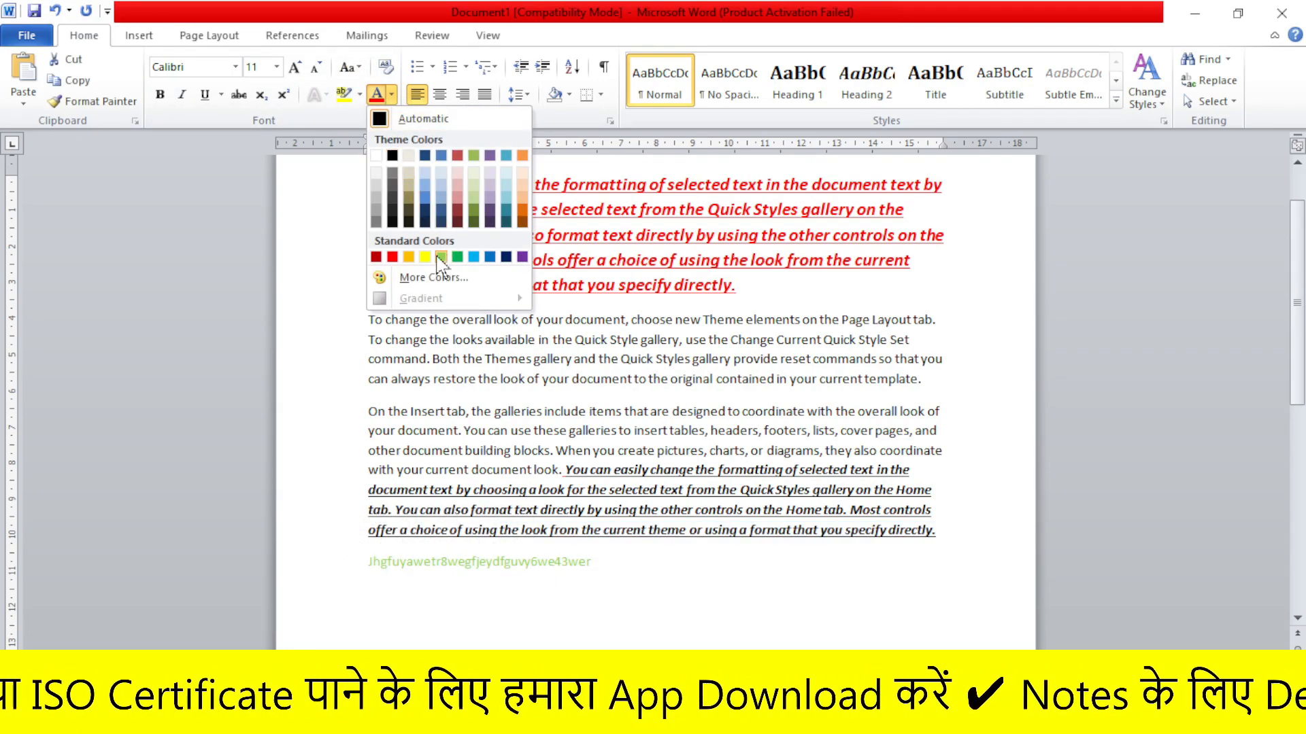
{"action": "left_click", "coordinate": [425, 257]}
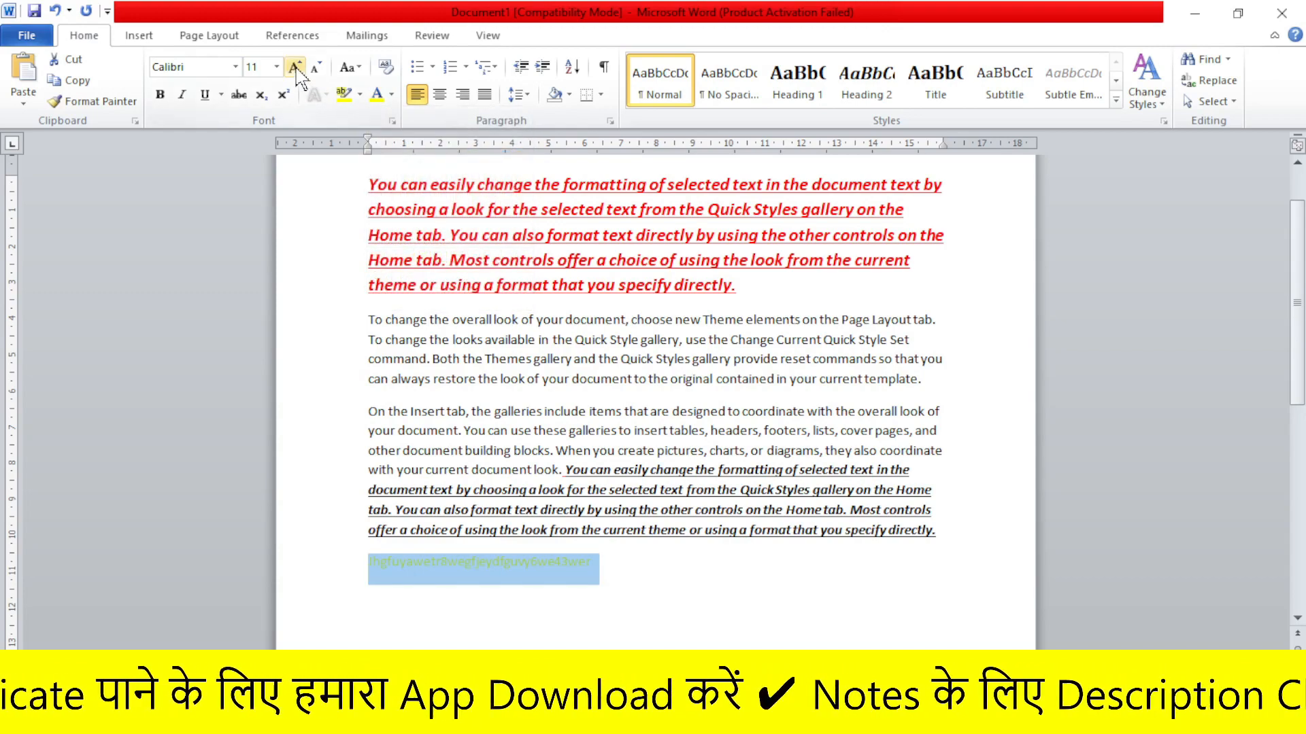
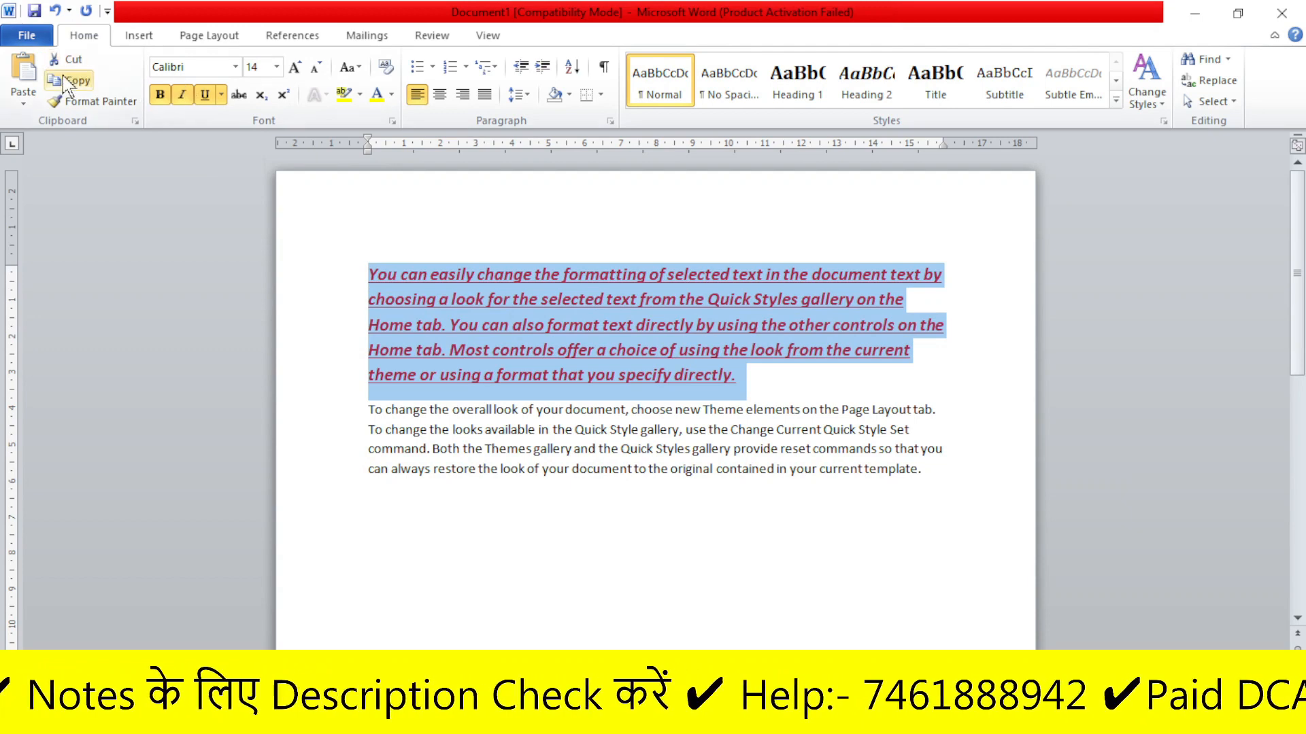
Step: Paste the first paragraph on the empty line below the second paragraph with Keep Text Only and review the pasted text
{"action": "left_click", "coordinate": [25, 104]}
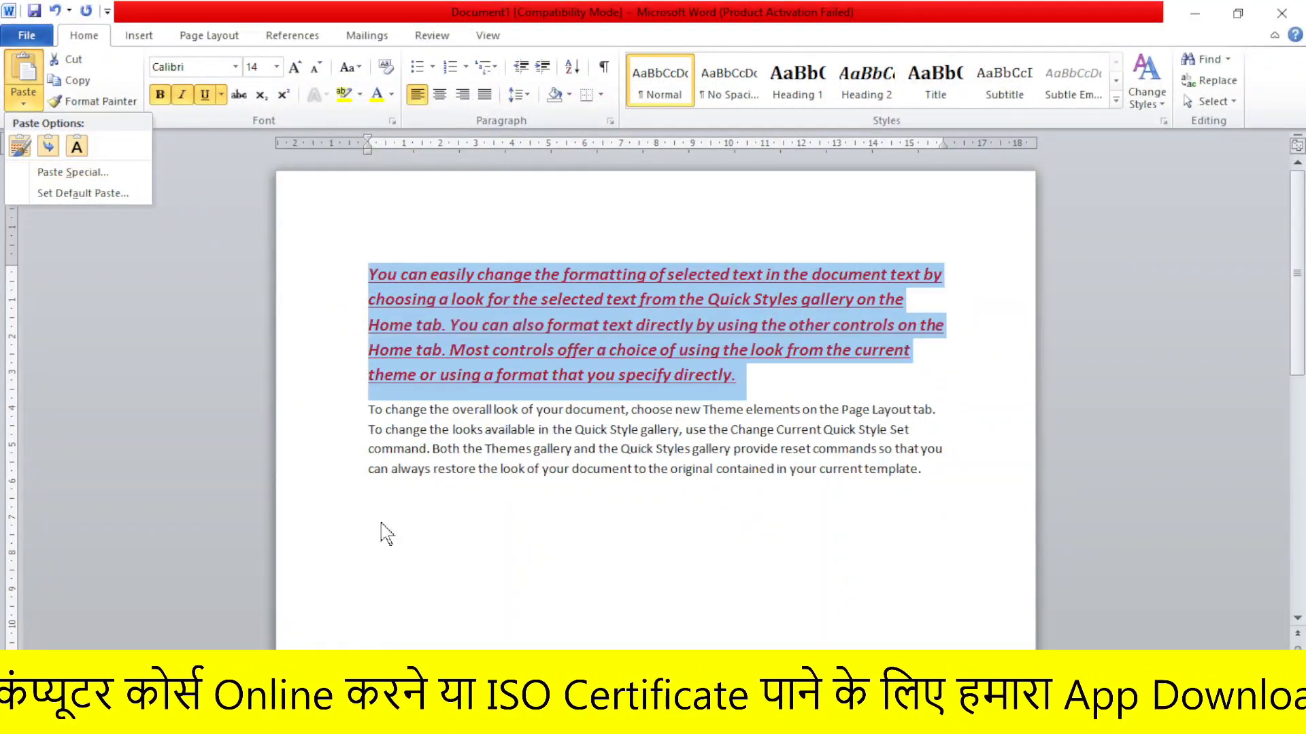
{"action": "left_click", "coordinate": [390, 511]}
{"action": "left_click", "coordinate": [391, 472]}
{"action": "left_click", "coordinate": [382, 471]}
{"action": "left_click", "coordinate": [370, 502]}
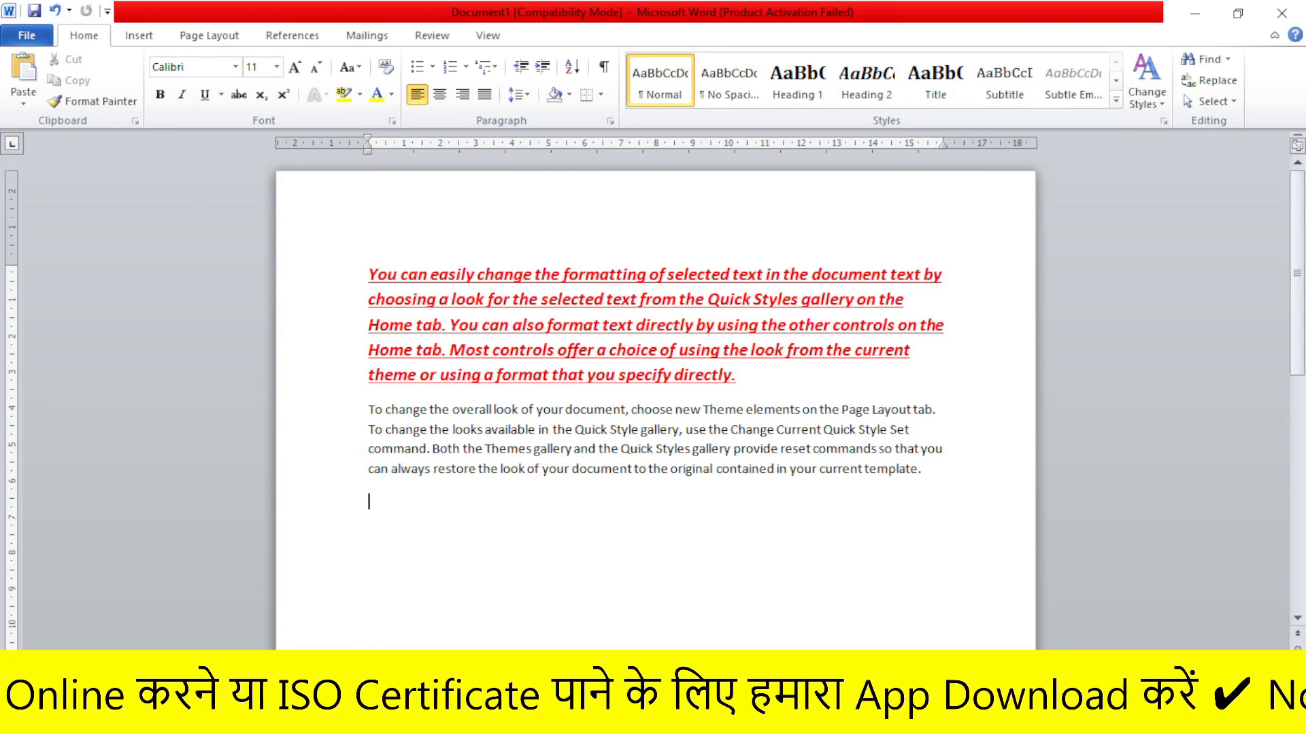
{"action": "left_click", "coordinate": [23, 96]}
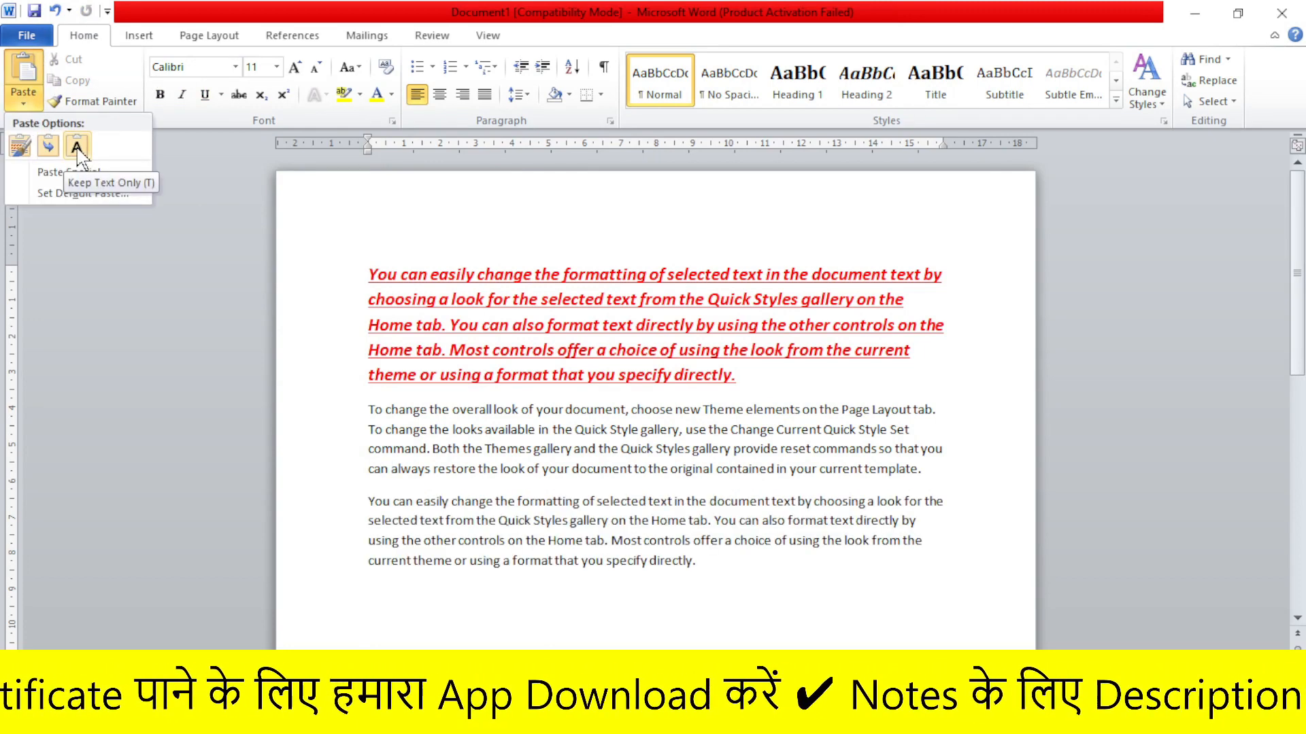
{"action": "left_click", "coordinate": [76, 149]}
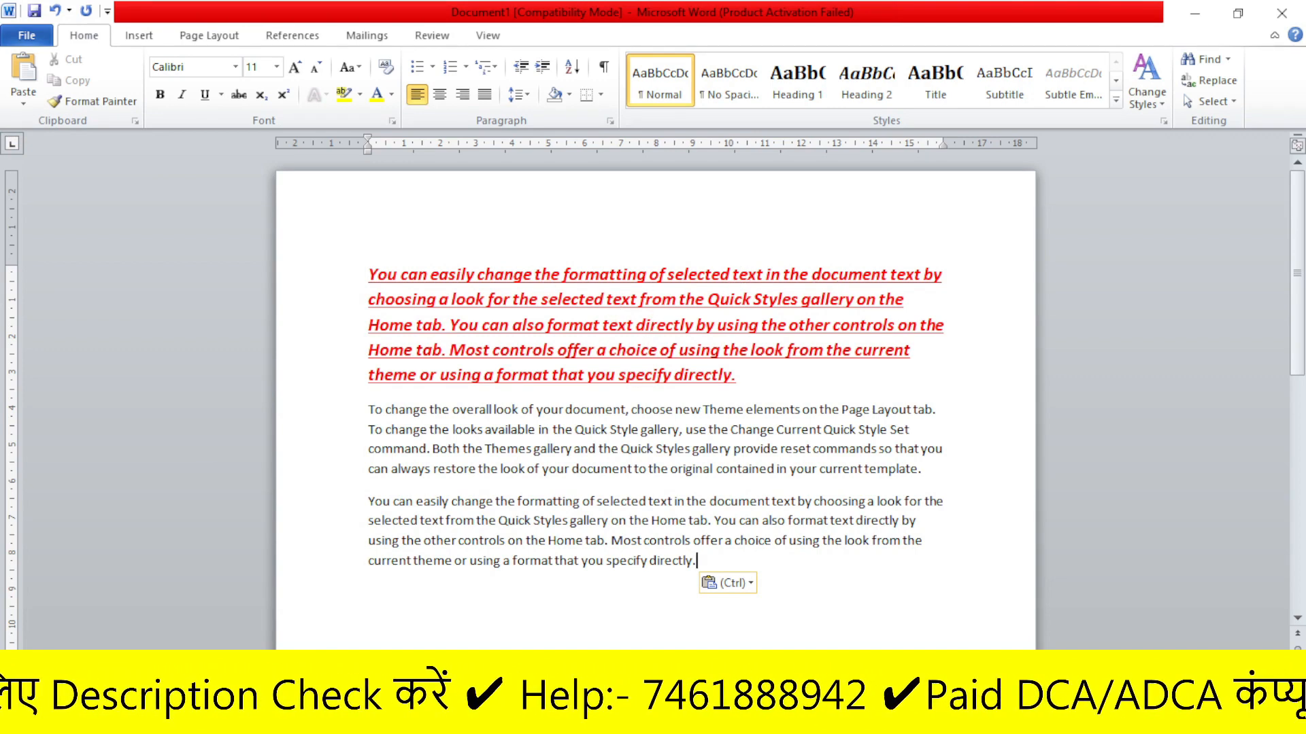
{"action": "left_click_drag", "start_coordinate": [369, 502], "coordinate": [795, 579]}
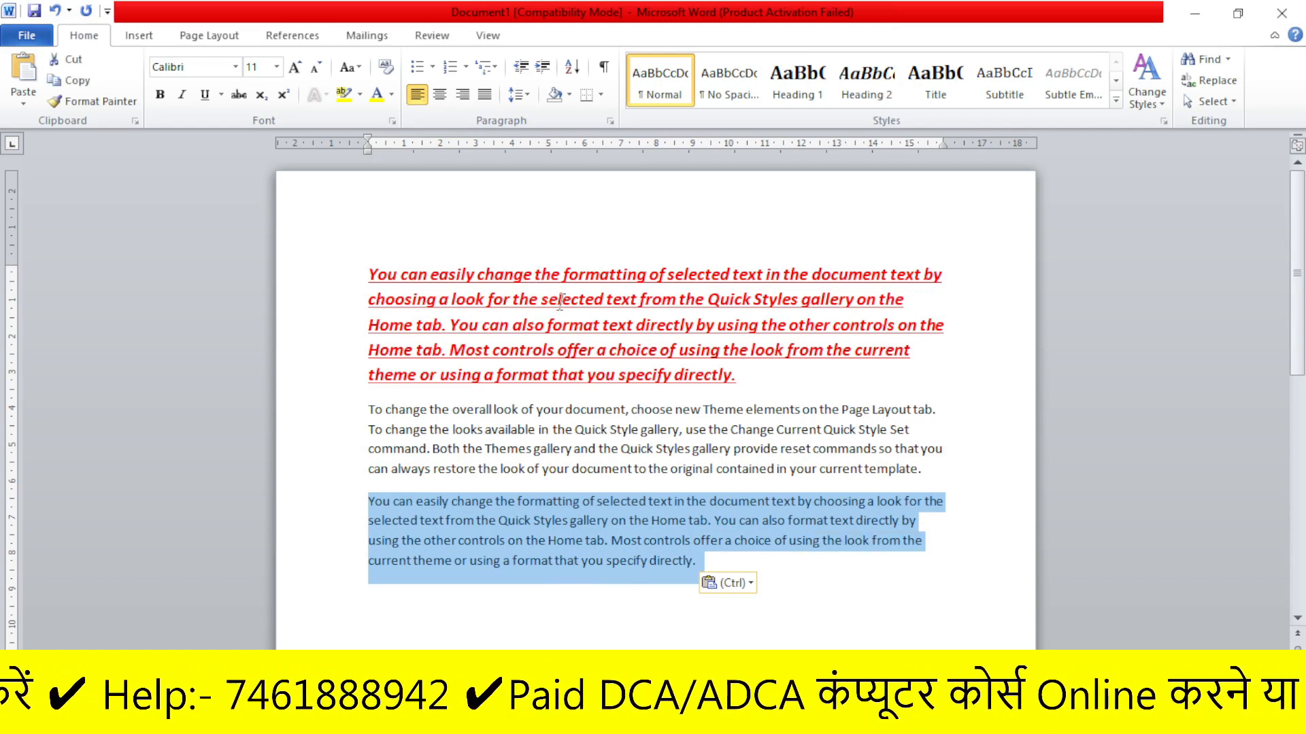
{"action": "left_click", "coordinate": [23, 101]}
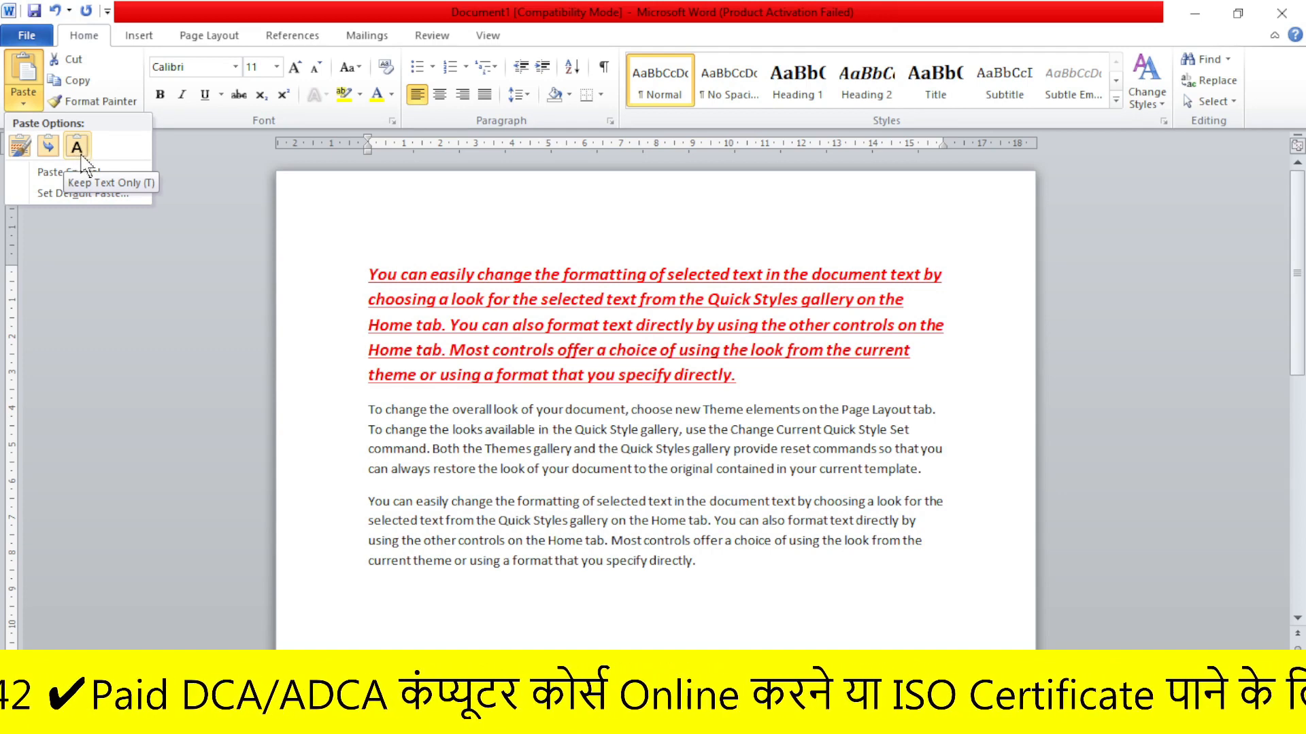
{"action": "left_click", "coordinate": [680, 609]}
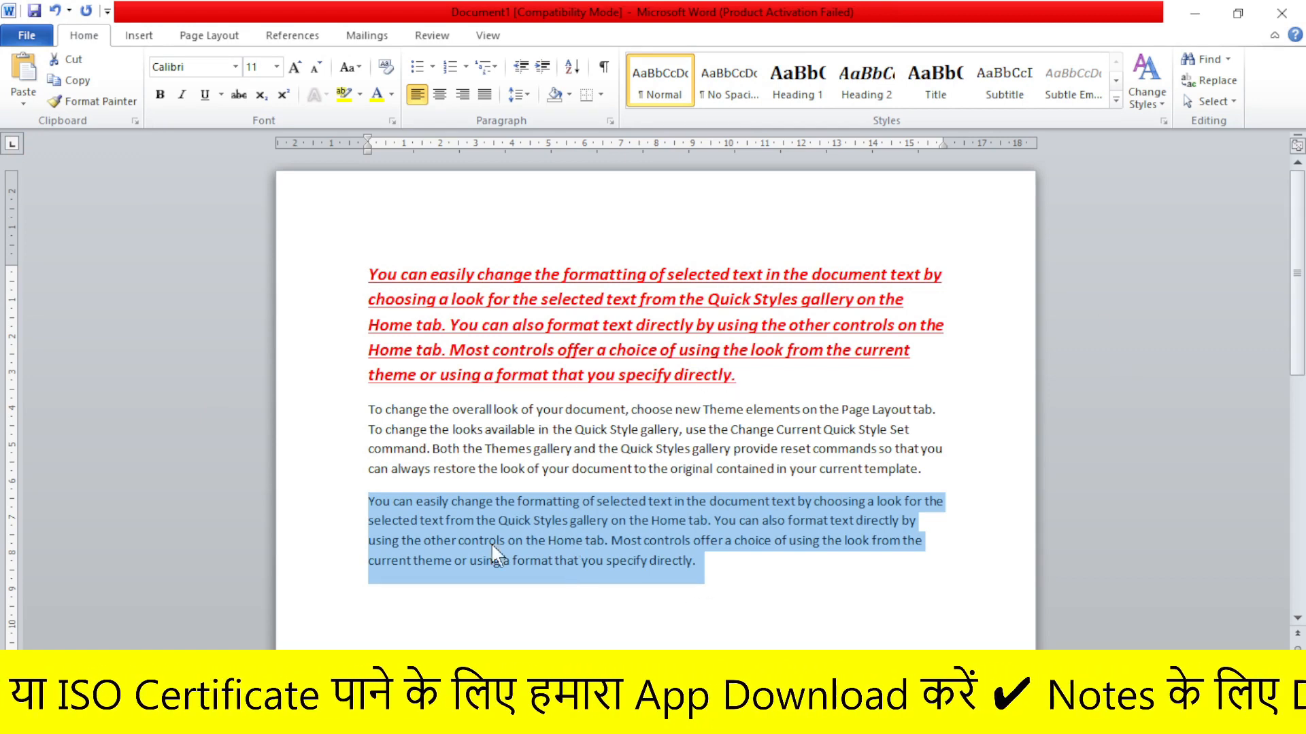
Step: Copy the first paragraph and change its font color to the standard light green
{"action": "left_click_drag", "start_coordinate": [373, 265], "coordinate": [811, 385]}
{"action": "key", "text": "ctrl+c"}
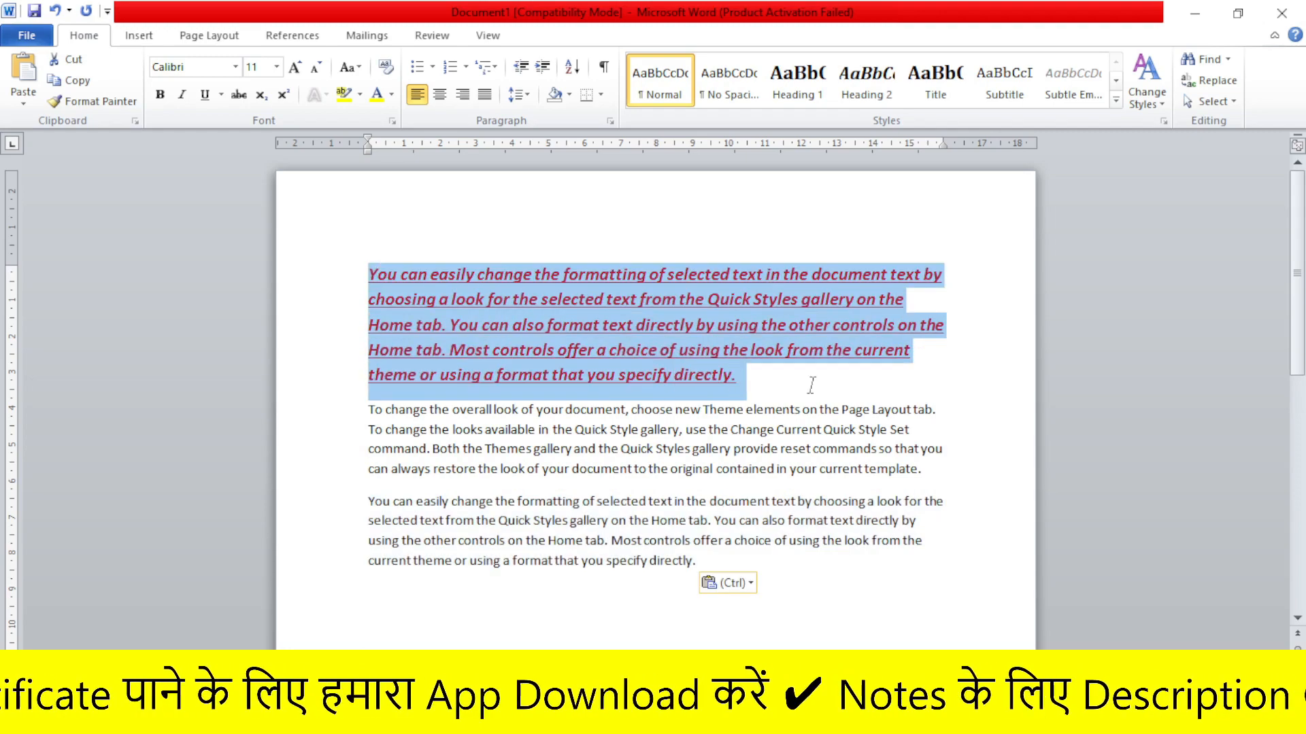
{"action": "left_click", "coordinate": [391, 95]}
{"action": "left_click", "coordinate": [442, 257]}
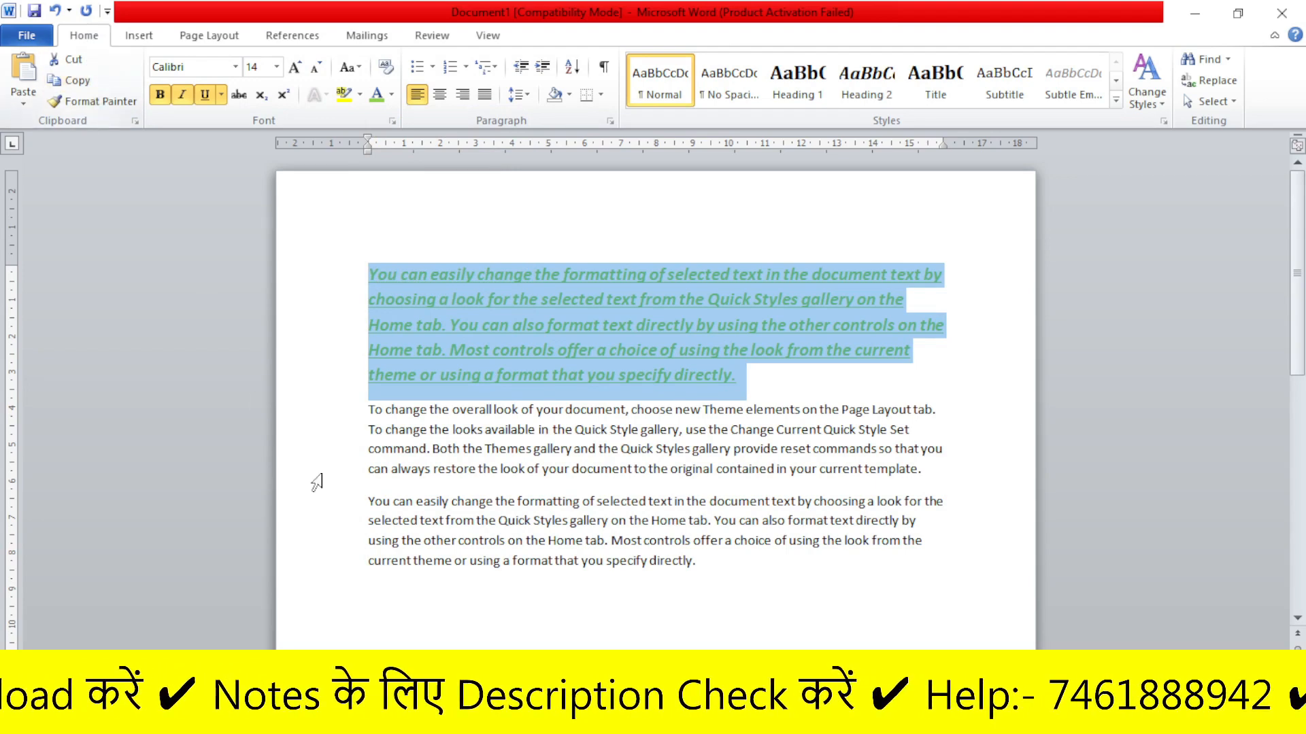
Step: Paste the first paragraph again below its plain copy with Keep Text Only and compare it with the green original
{"action": "left_click", "coordinate": [391, 560]}
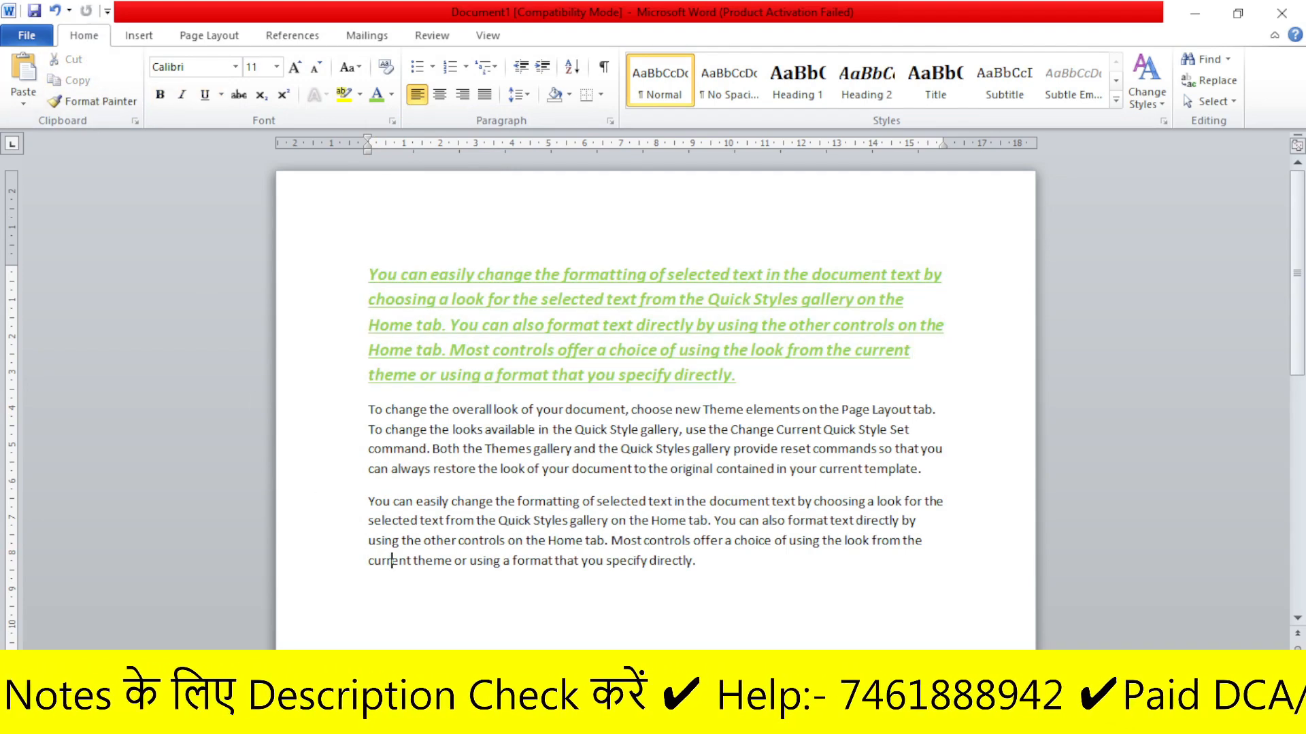
{"action": "left_click", "coordinate": [23, 99]}
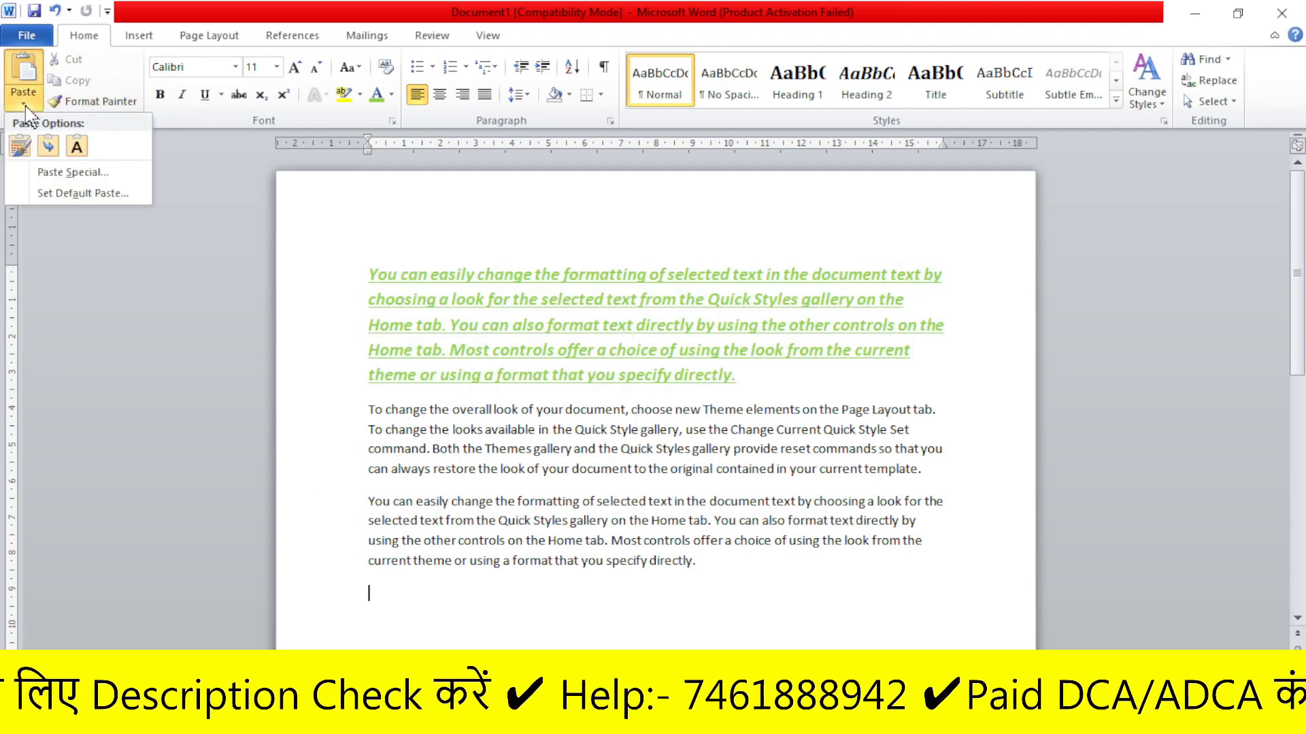
{"action": "left_click", "coordinate": [77, 146]}
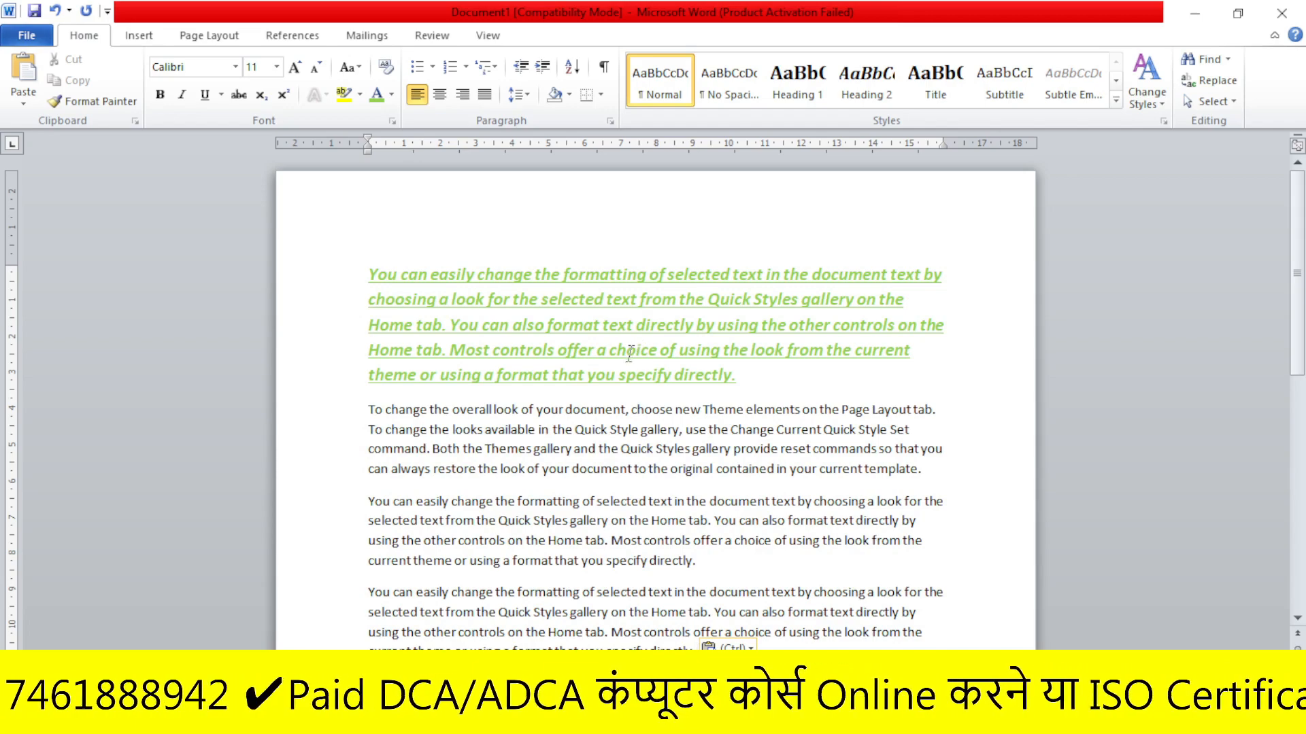
{"action": "left_click_drag", "start_coordinate": [747, 390], "coordinate": [284, 280]}
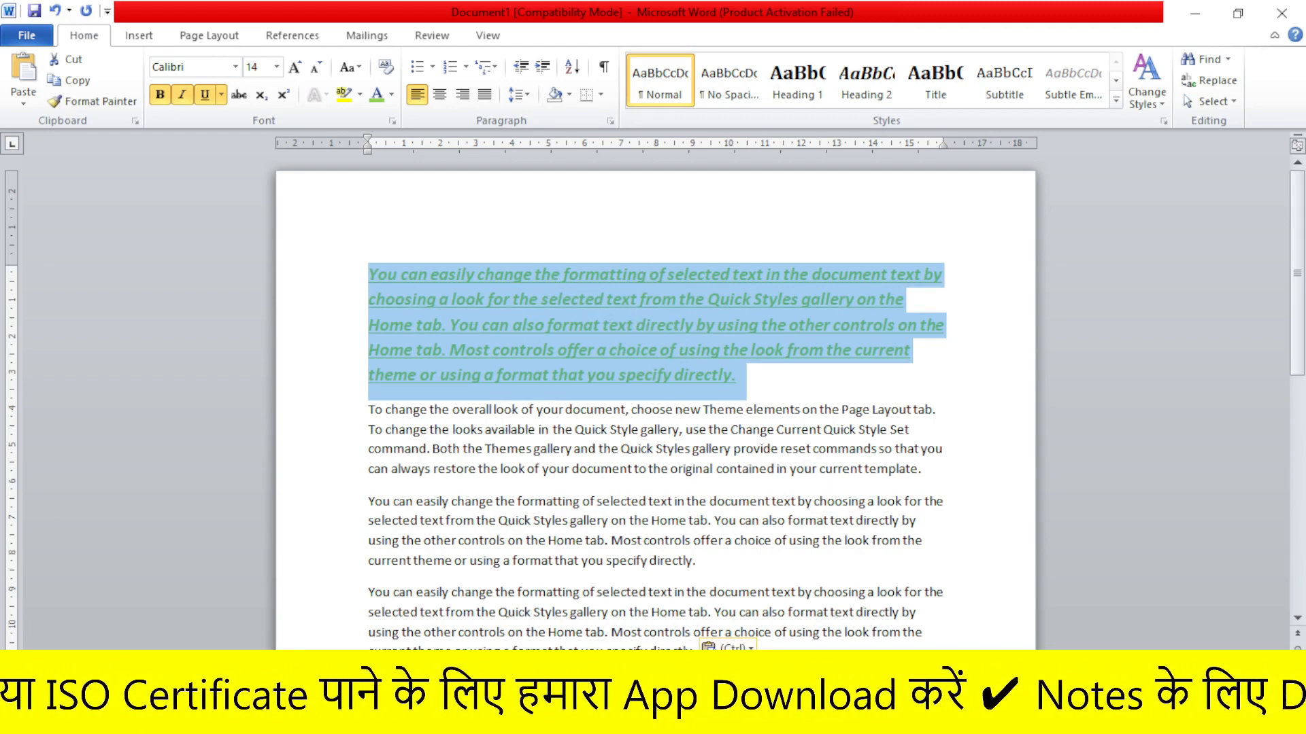
{"action": "left_click_drag", "start_coordinate": [368, 560], "coordinate": [604, 633]}
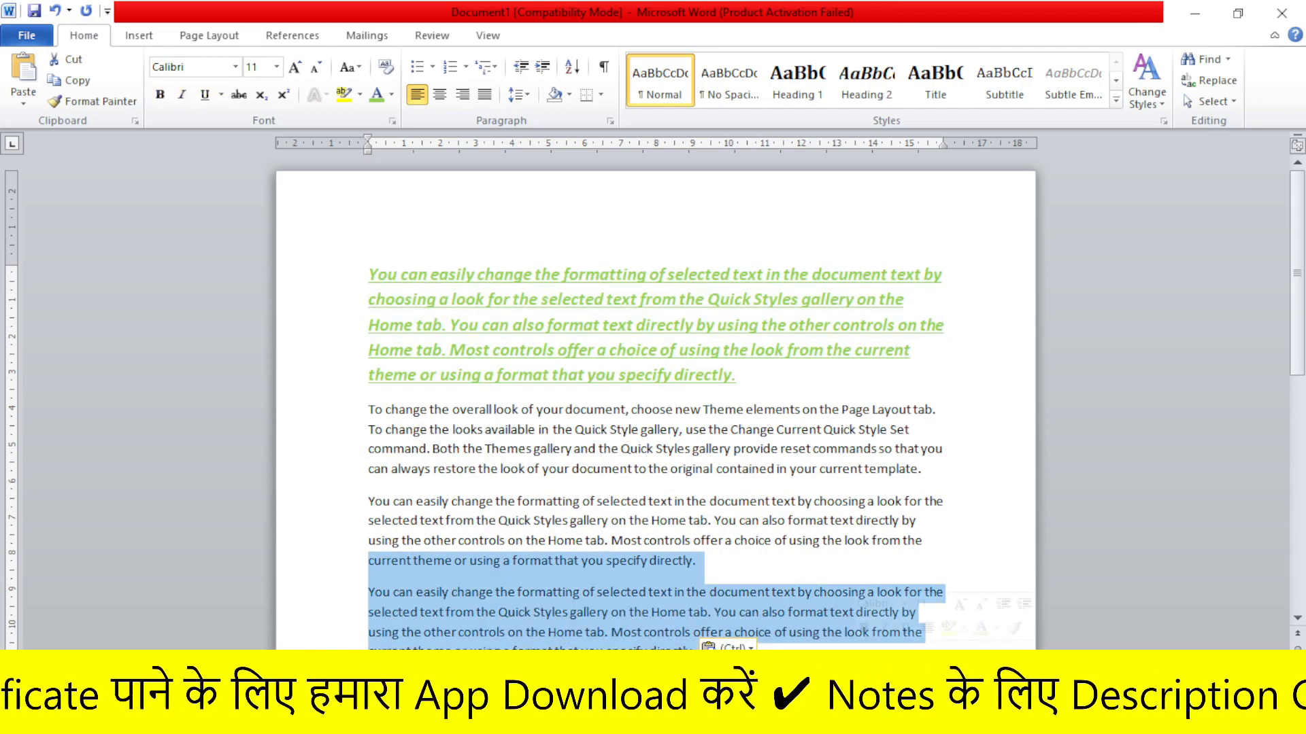
Step: Delete all the text in the document and generate fresh sample paragraphs with =rand()
{"action": "left_click", "coordinate": [932, 469]}
{"action": "left_click", "coordinate": [23, 99]}
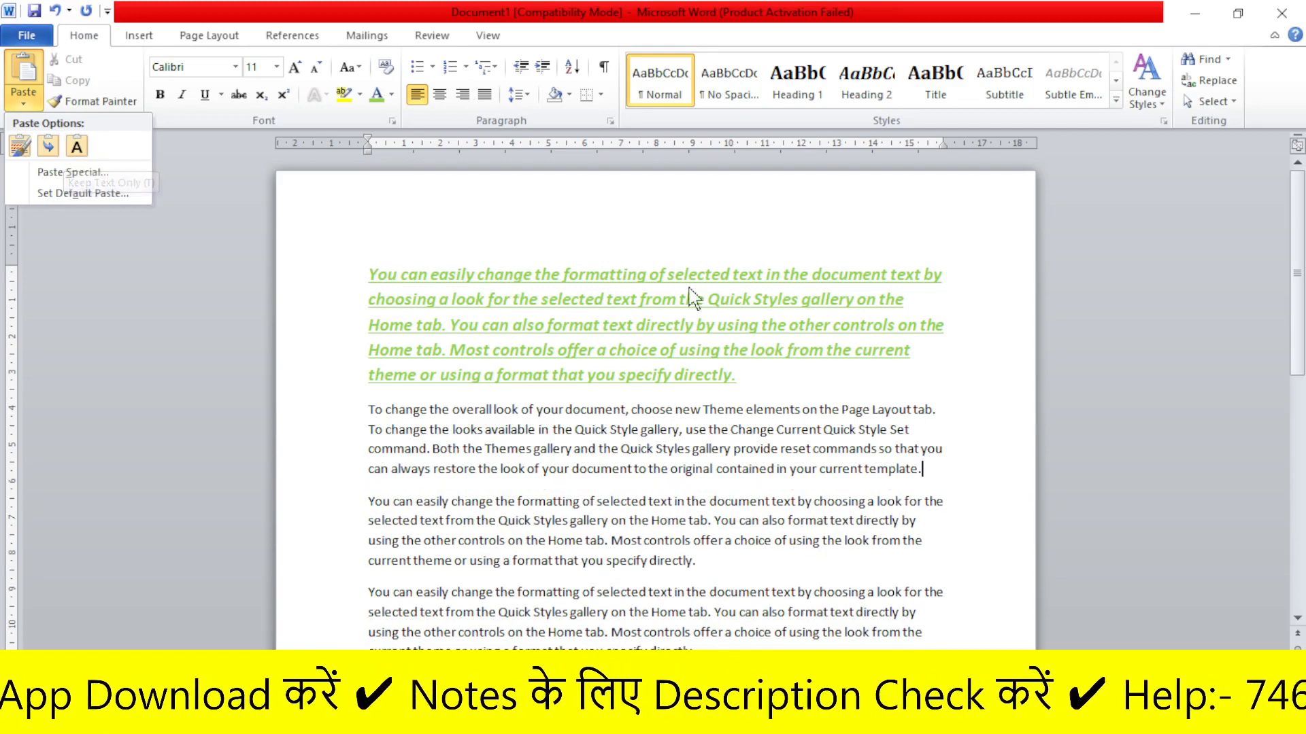
{"action": "left_click", "coordinate": [371, 286]}
{"action": "left_click_drag", "start_coordinate": [371, 285], "coordinate": [807, 646]}
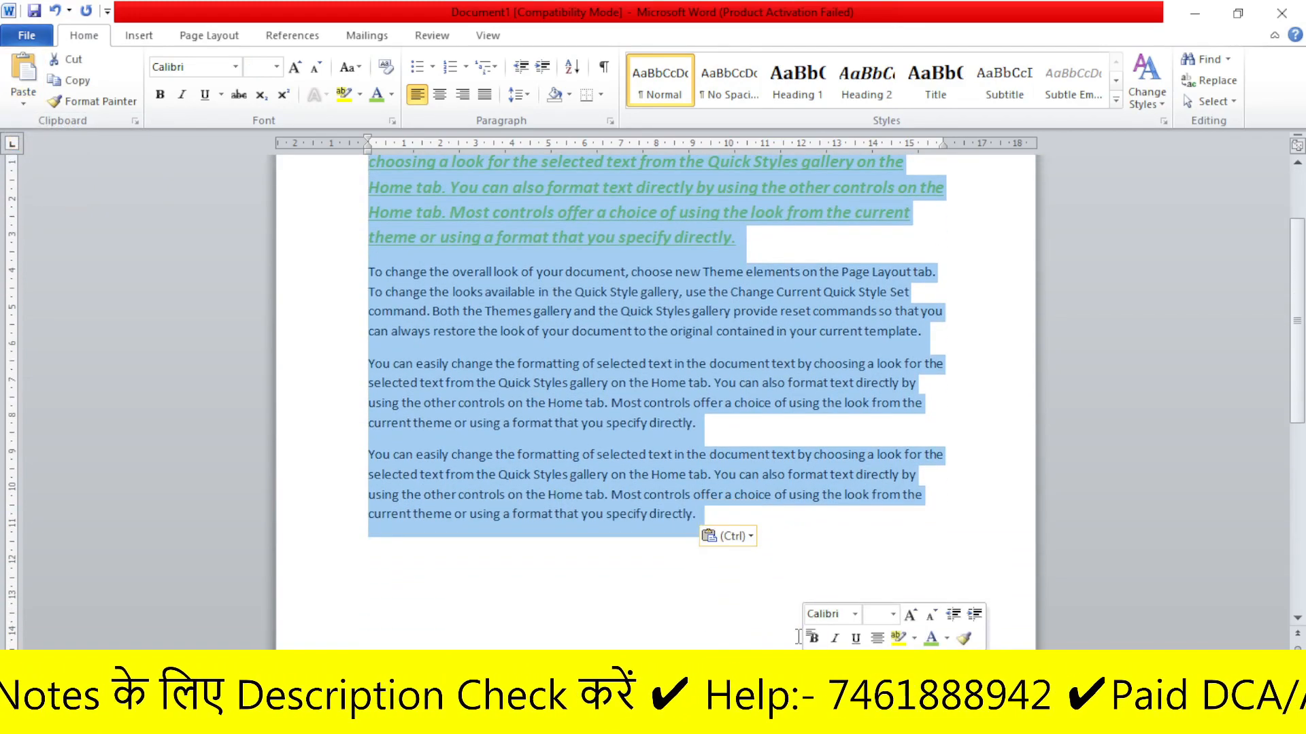
{"action": "key", "text": "Delete"}
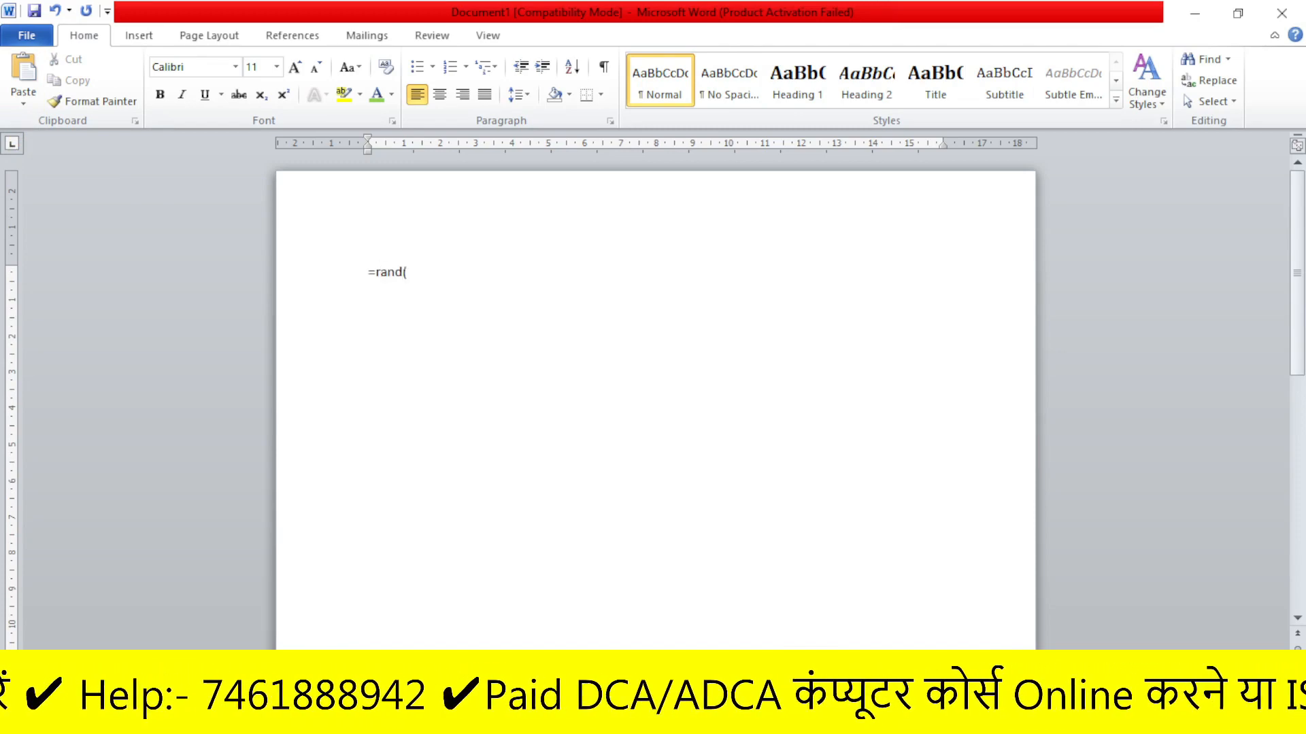
{"action": "type", "text": "=rand()"}
{"action": "key", "text": "Return"}
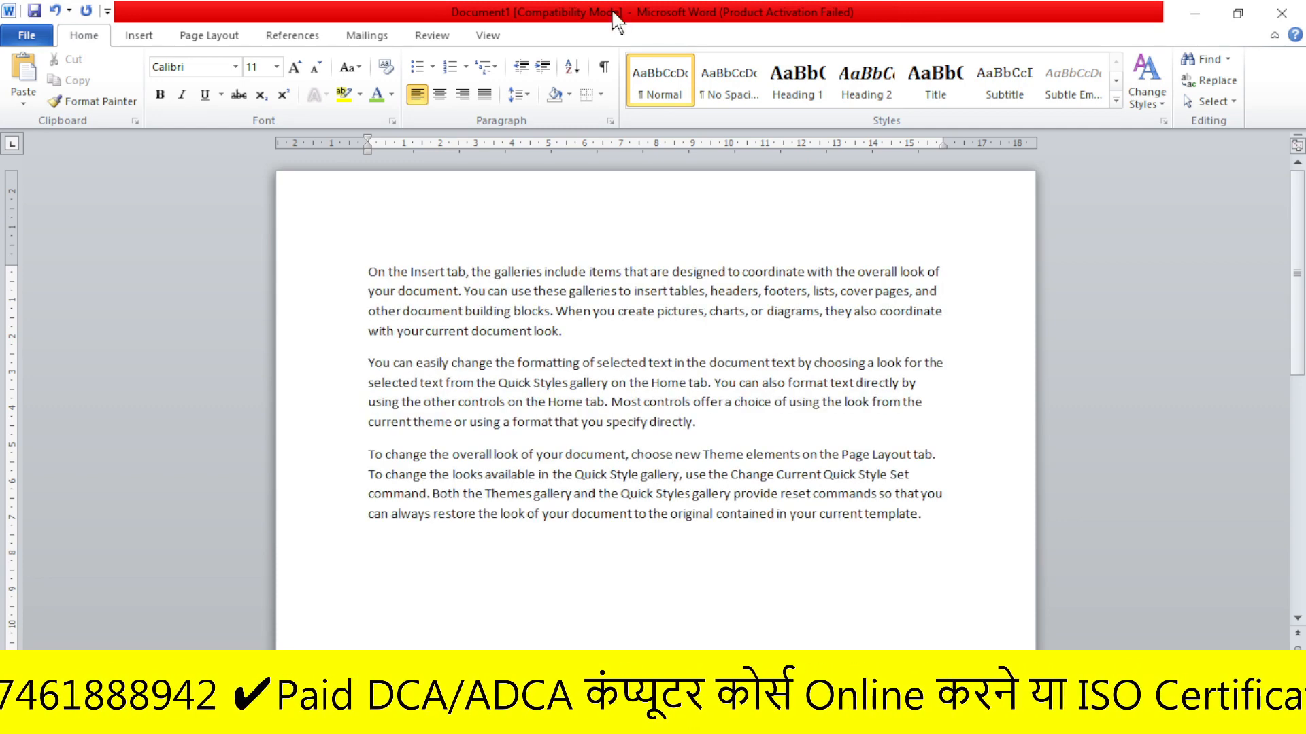
Step: Set the first paragraph's font to Blackadder ITC and increase its size to 16
{"action": "left_click_drag", "start_coordinate": [369, 273], "coordinate": [598, 332]}
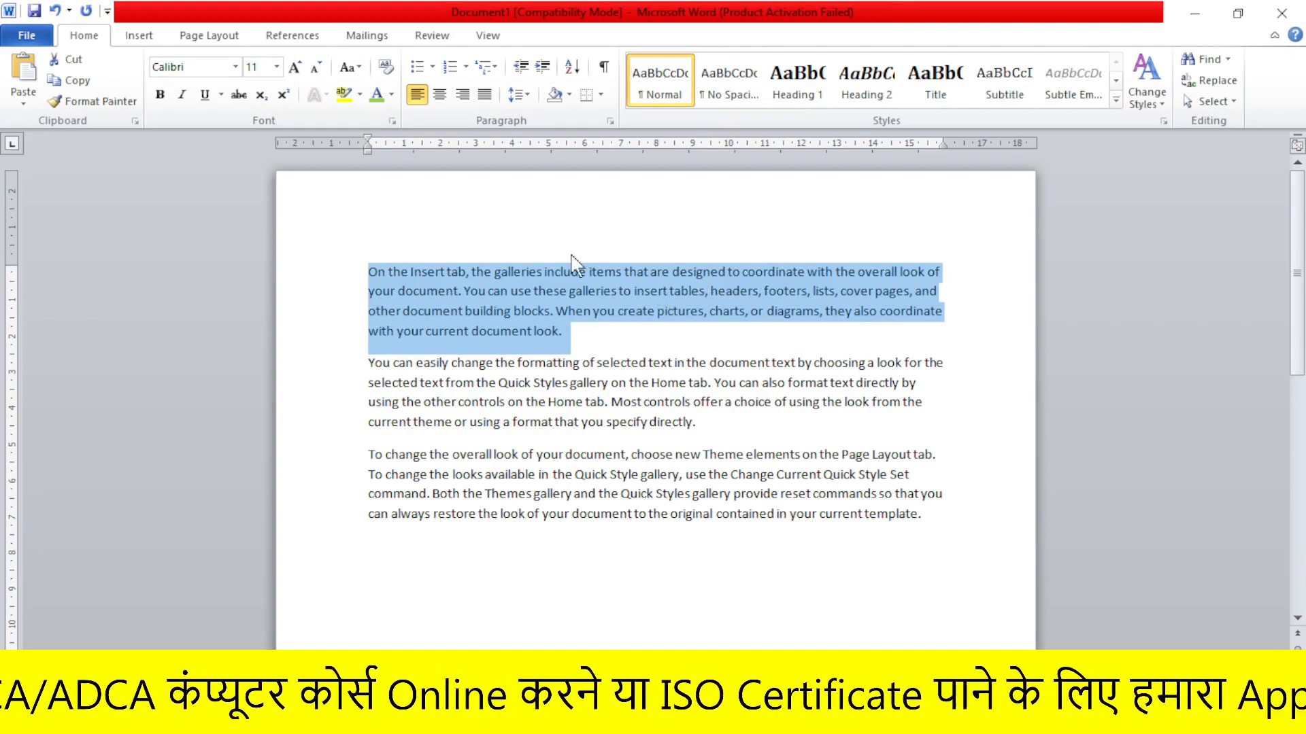
{"action": "left_click", "coordinate": [235, 66]}
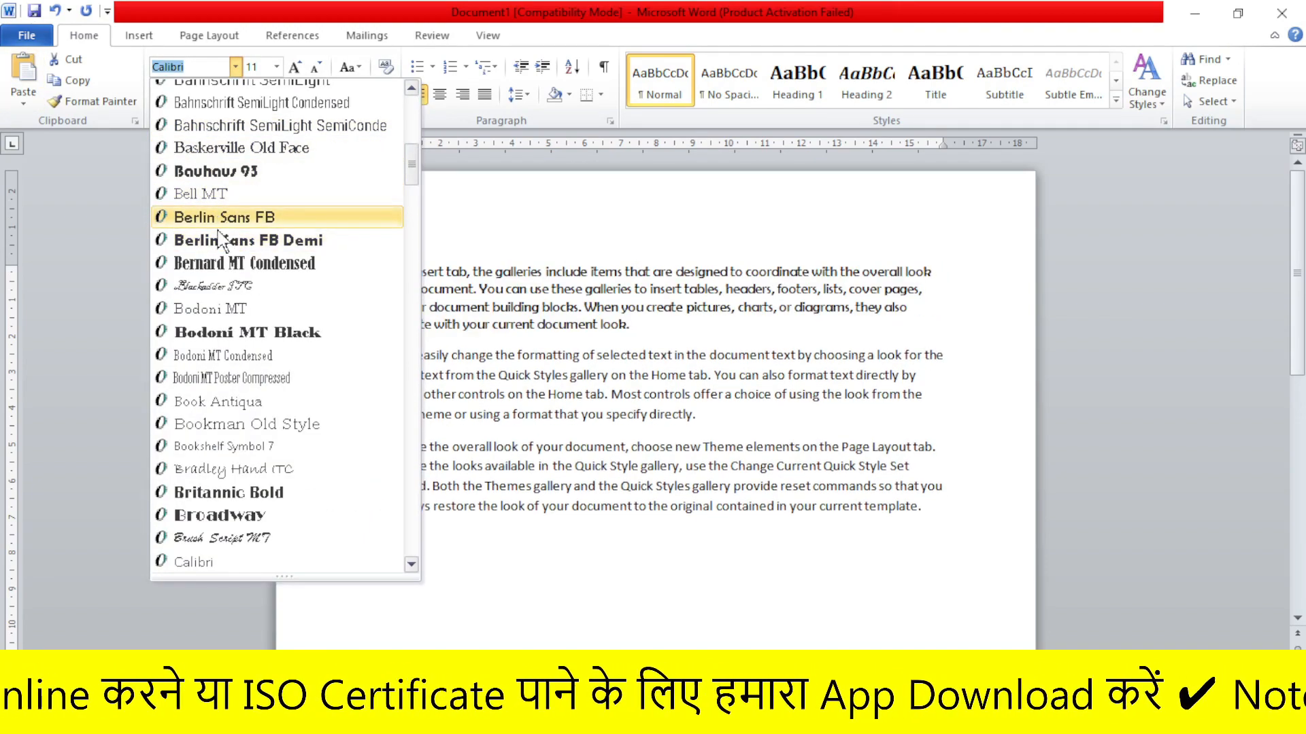
{"action": "left_click", "coordinate": [225, 286]}
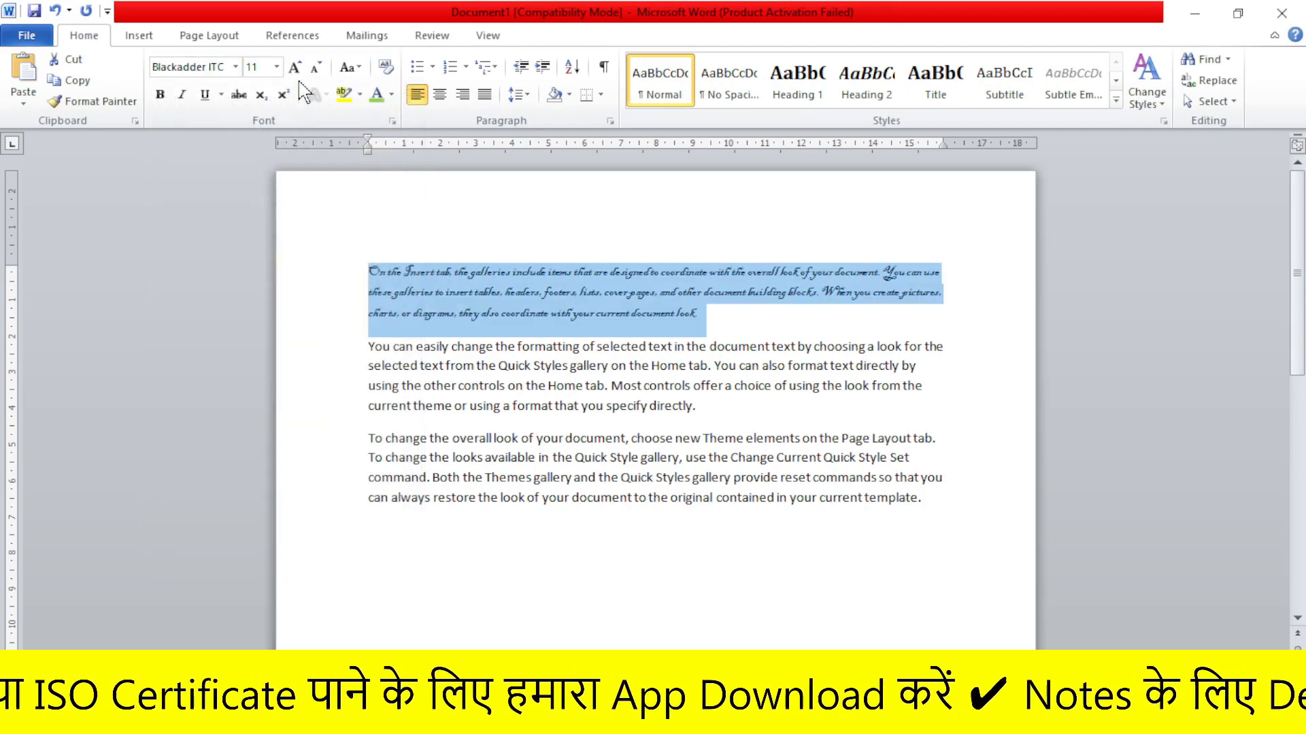
{"action": "left_click", "coordinate": [295, 67]}
{"action": "left_click", "coordinate": [295, 67]}
{"action": "left_click", "coordinate": [296, 68]}
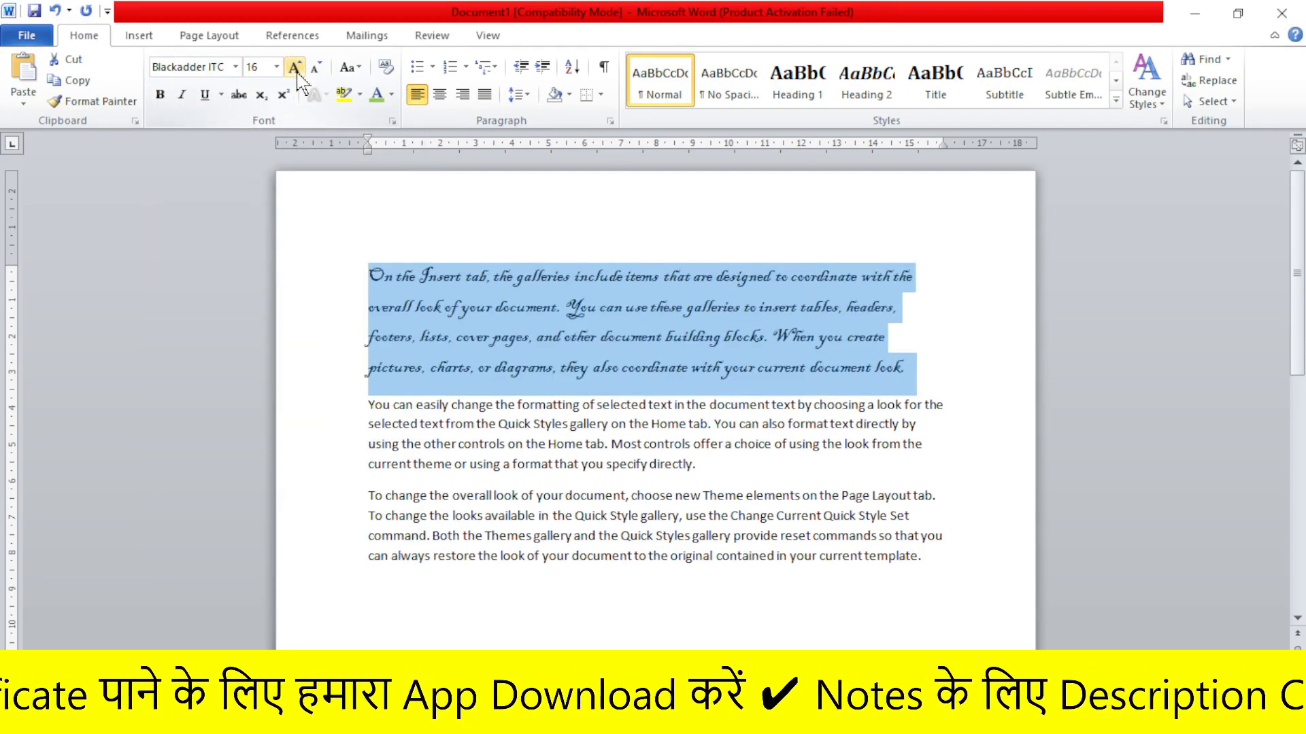
Step: Color the first paragraph standard red and make it bold
{"action": "left_click", "coordinate": [393, 96]}
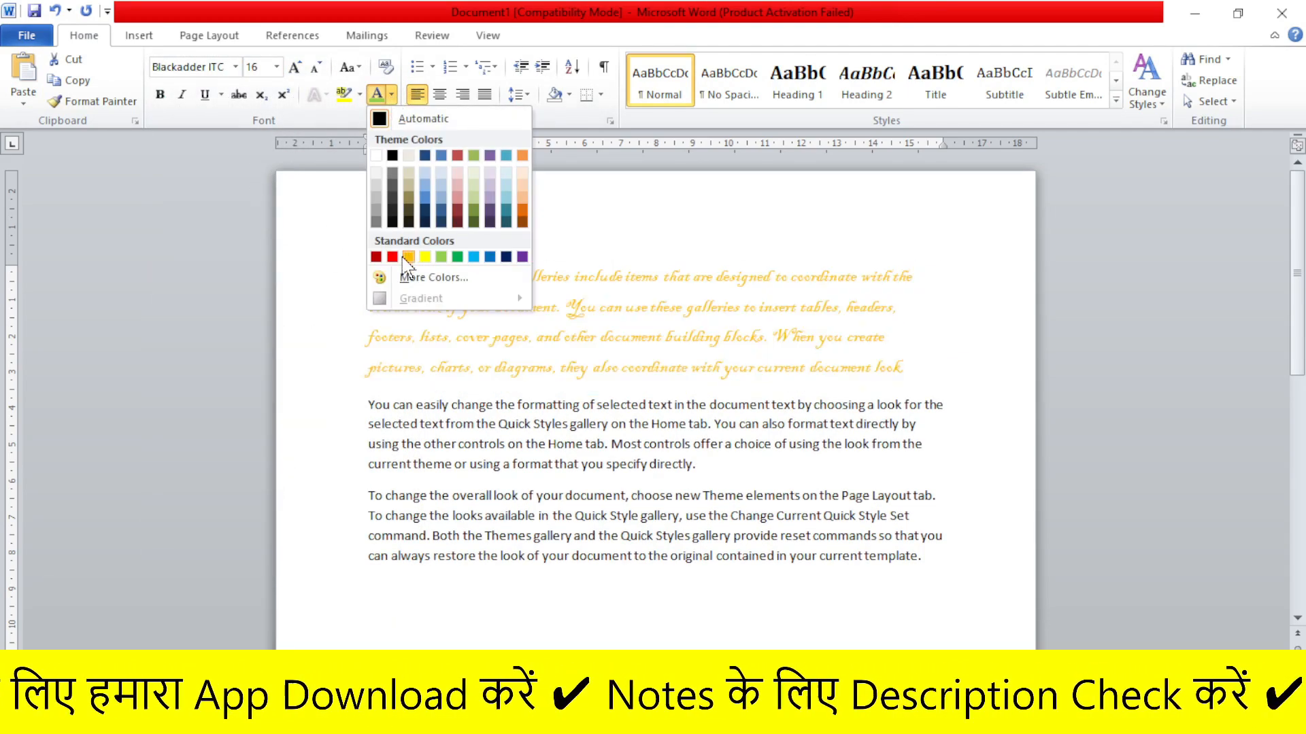
{"action": "left_click", "coordinate": [393, 256]}
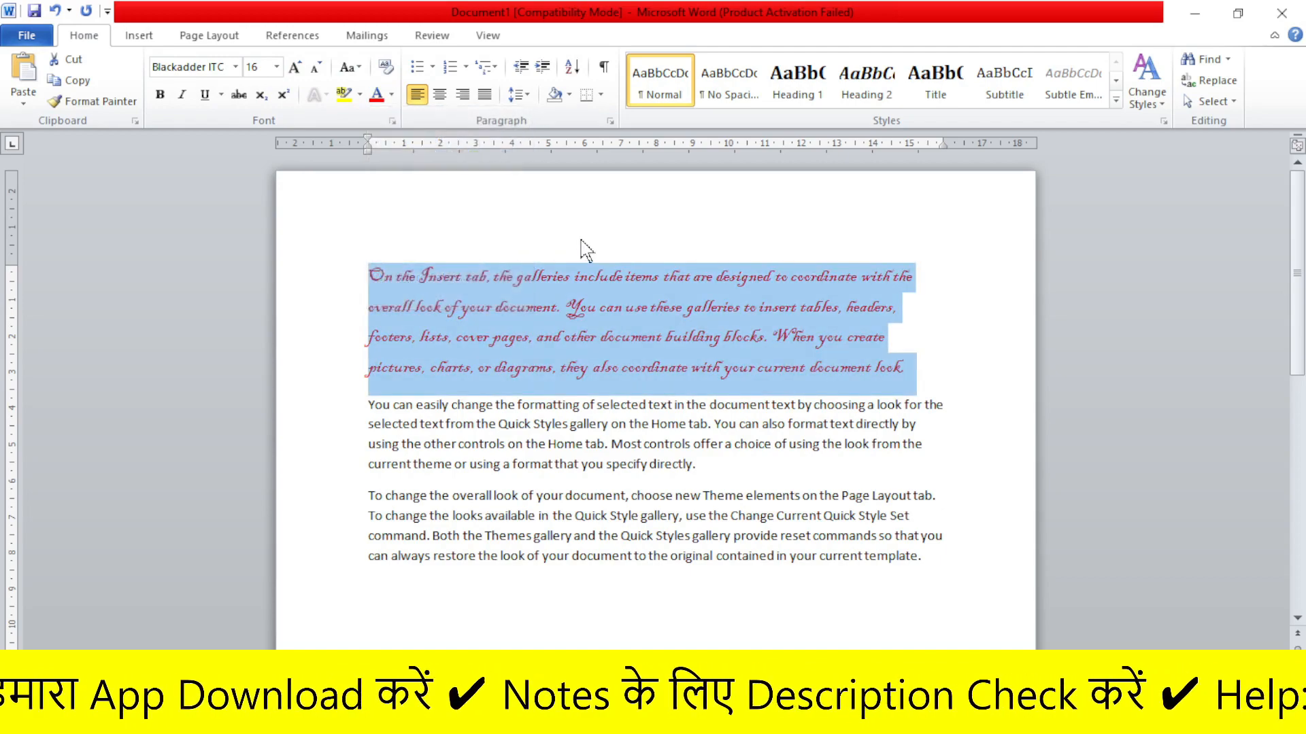
{"action": "left_click", "coordinate": [159, 95]}
{"action": "left_click", "coordinate": [665, 275]}
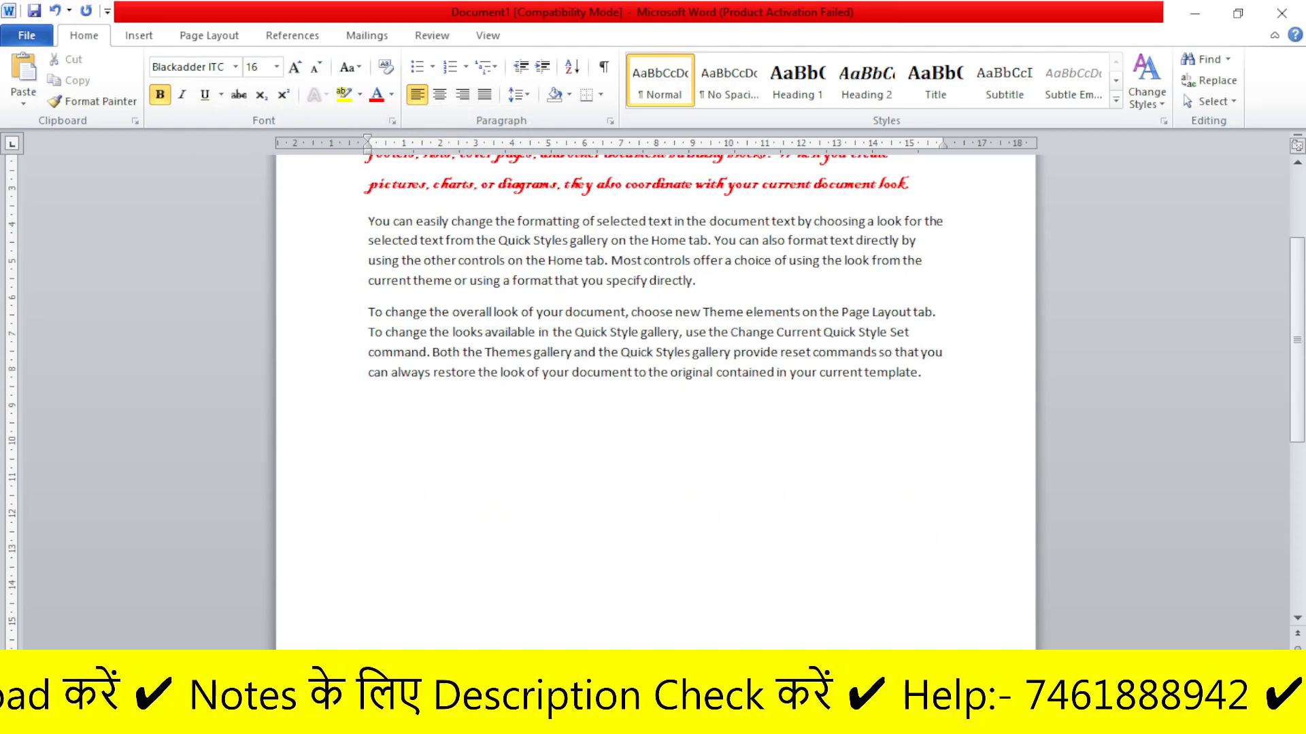
Step: Copy the red first paragraph and paste it on a new line below the third paragraph with Keep Source Formatting
{"action": "left_click_drag", "start_coordinate": [908, 367], "coordinate": [368, 275]}
{"action": "key", "text": "ctrl+c"}
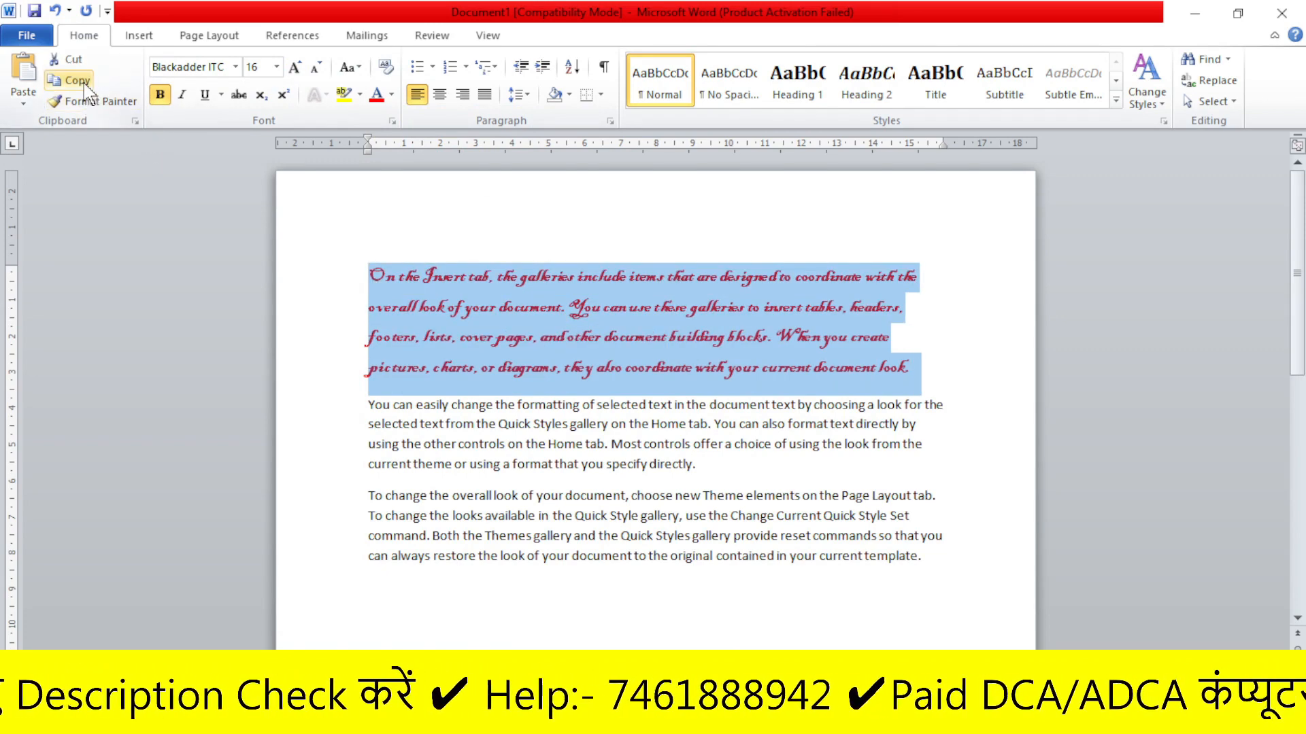
{"action": "scroll", "coordinate": [652, 374], "scroll_direction": "down", "scroll_amount": 3}
{"action": "left_click", "coordinate": [369, 405]}
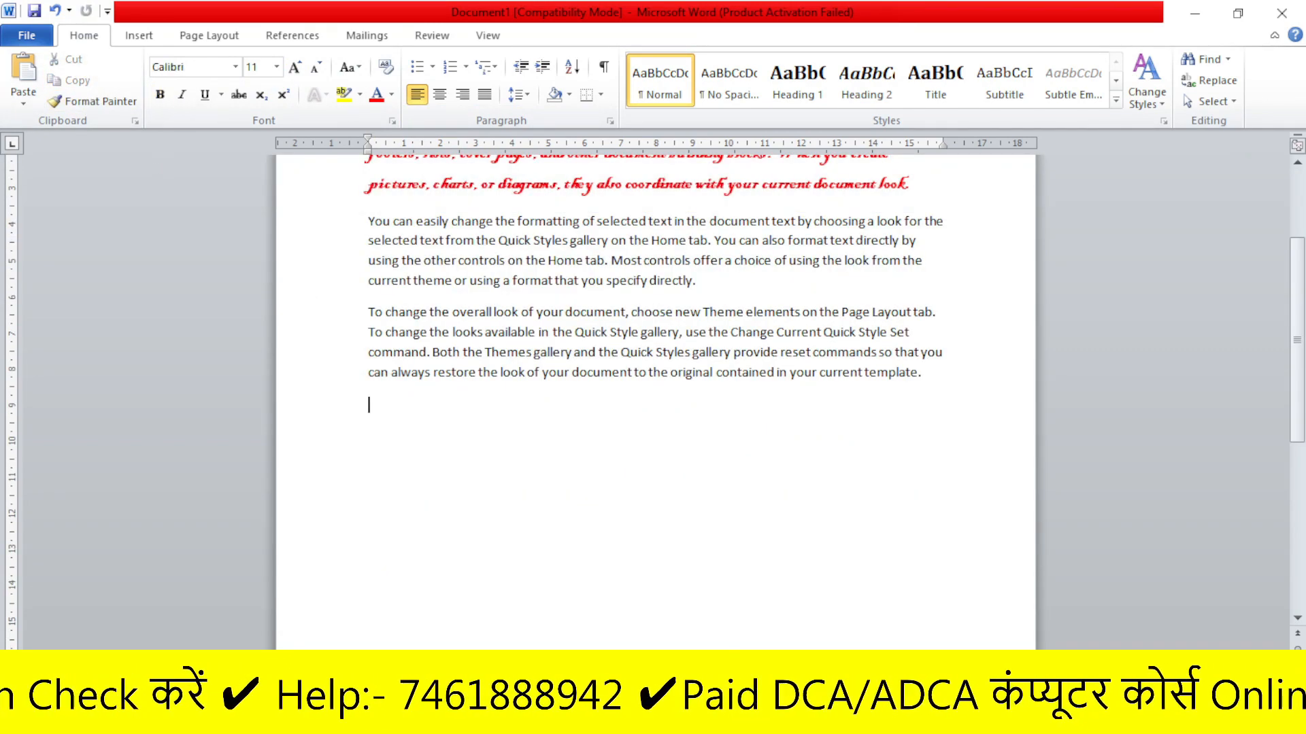
{"action": "left_click", "coordinate": [24, 101]}
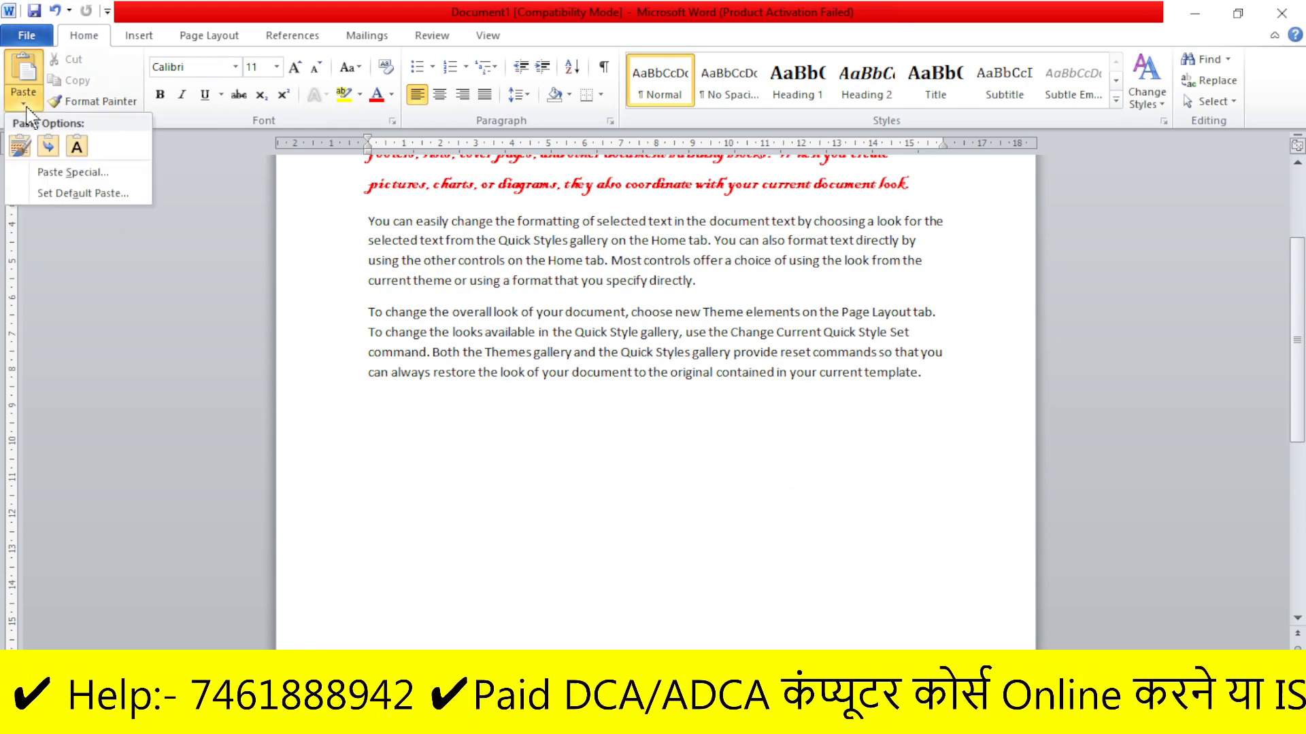
{"action": "left_click", "coordinate": [28, 151]}
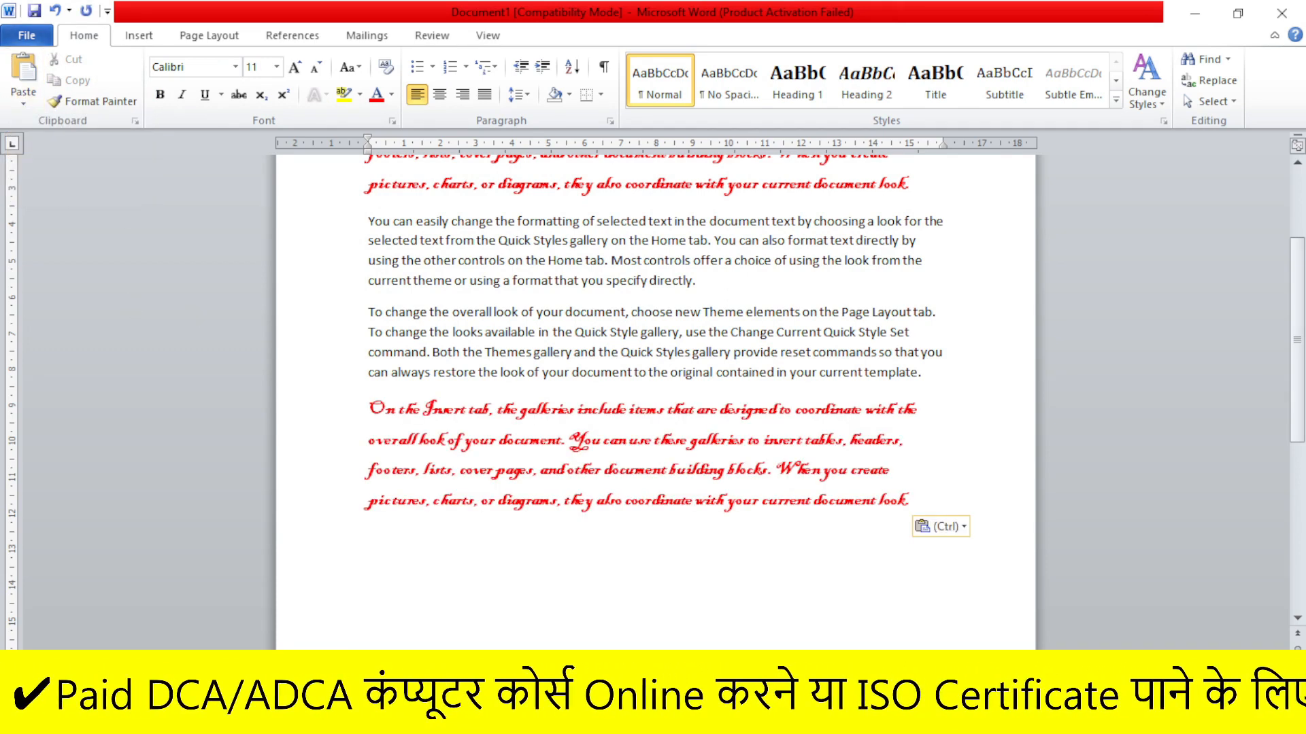
Step: Compare the pasted paragraph with the red original and delete the pasted copy
{"action": "scroll", "coordinate": [652, 408], "scroll_direction": "up", "scroll_amount": 3}
{"action": "left_click_drag", "start_coordinate": [368, 277], "coordinate": [944, 406]}
{"action": "scroll", "coordinate": [943, 406], "scroll_direction": "down", "scroll_amount": 3}
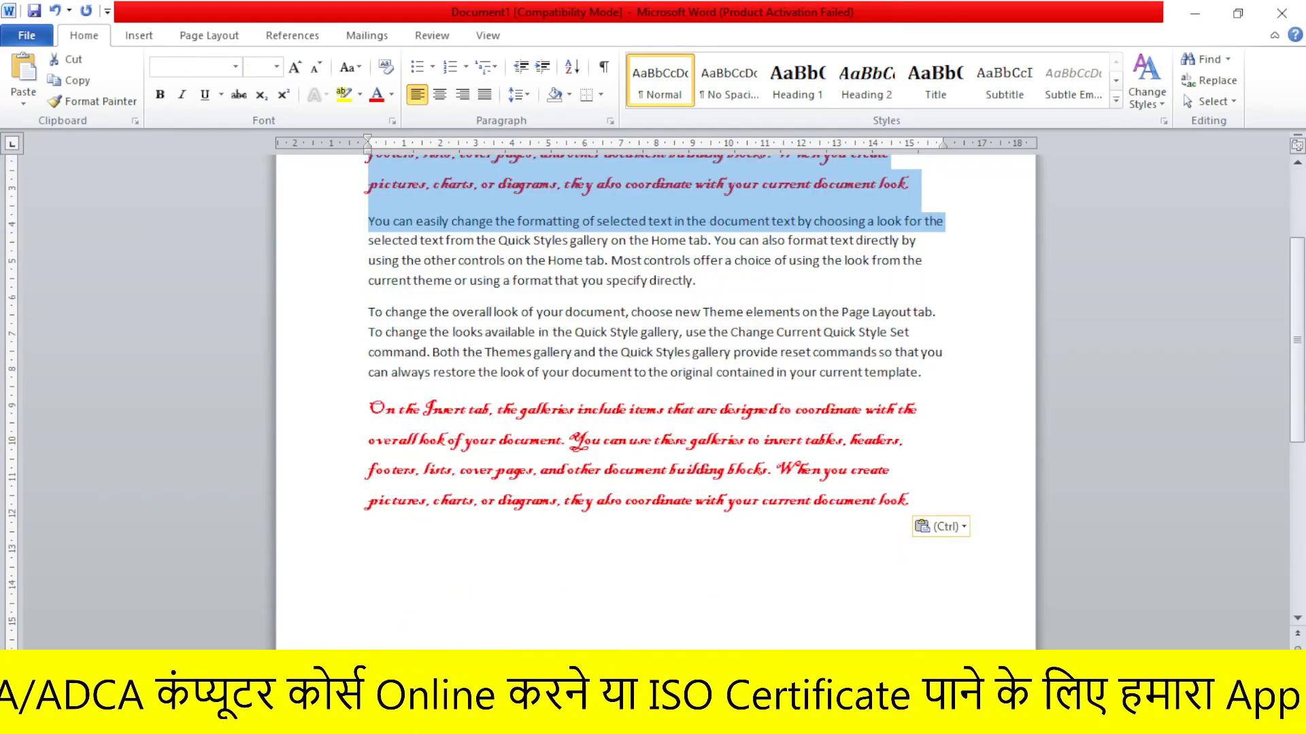
{"action": "left_click_drag", "start_coordinate": [368, 408], "coordinate": [911, 537]}
{"action": "key", "text": "ctrl+c"}
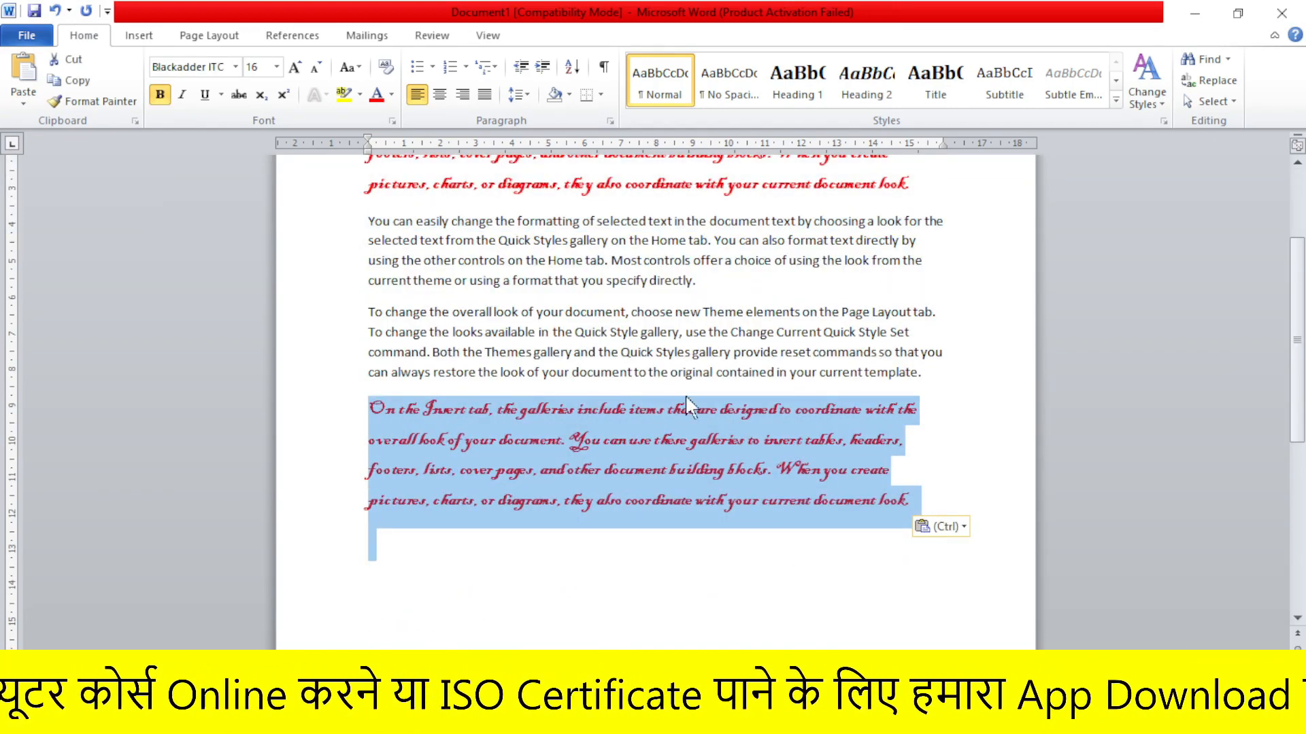
{"action": "scroll", "coordinate": [684, 394], "scroll_direction": "up", "scroll_amount": 3}
{"action": "scroll", "coordinate": [551, 457], "scroll_direction": "down", "scroll_amount": 3}
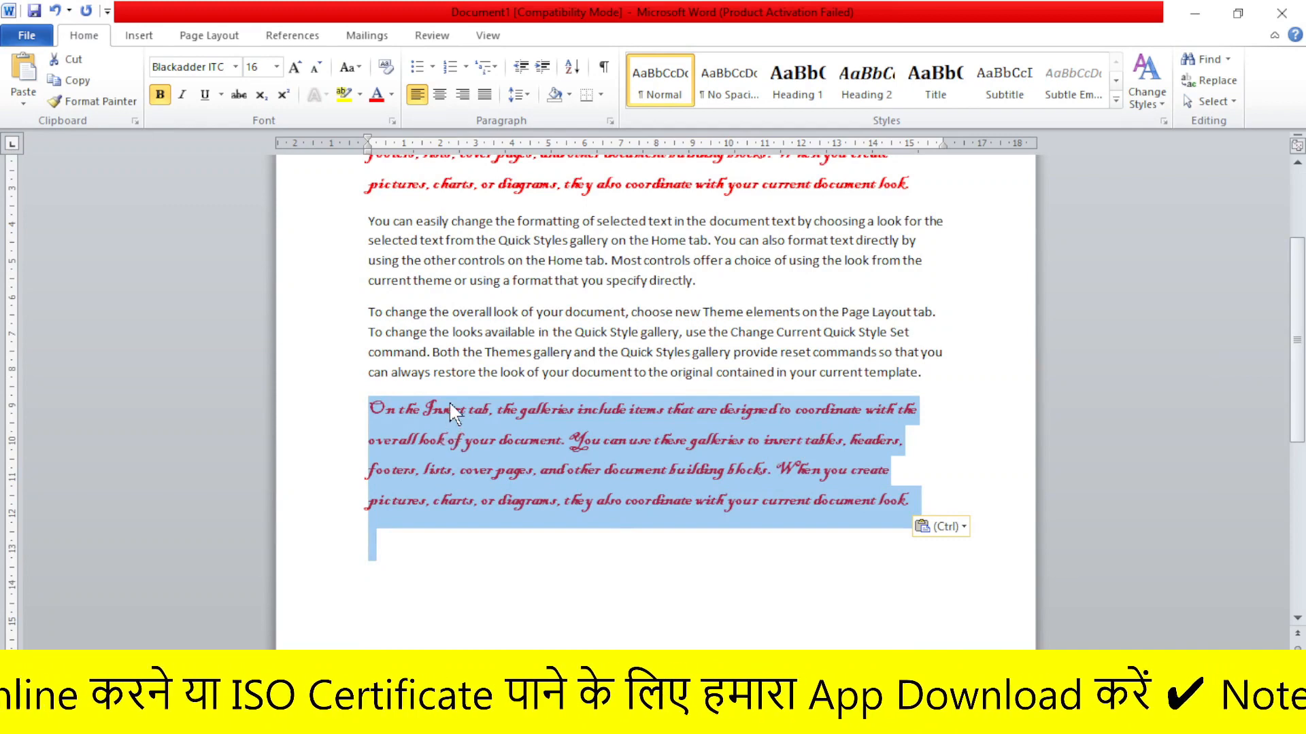
{"action": "key", "text": "Delete"}
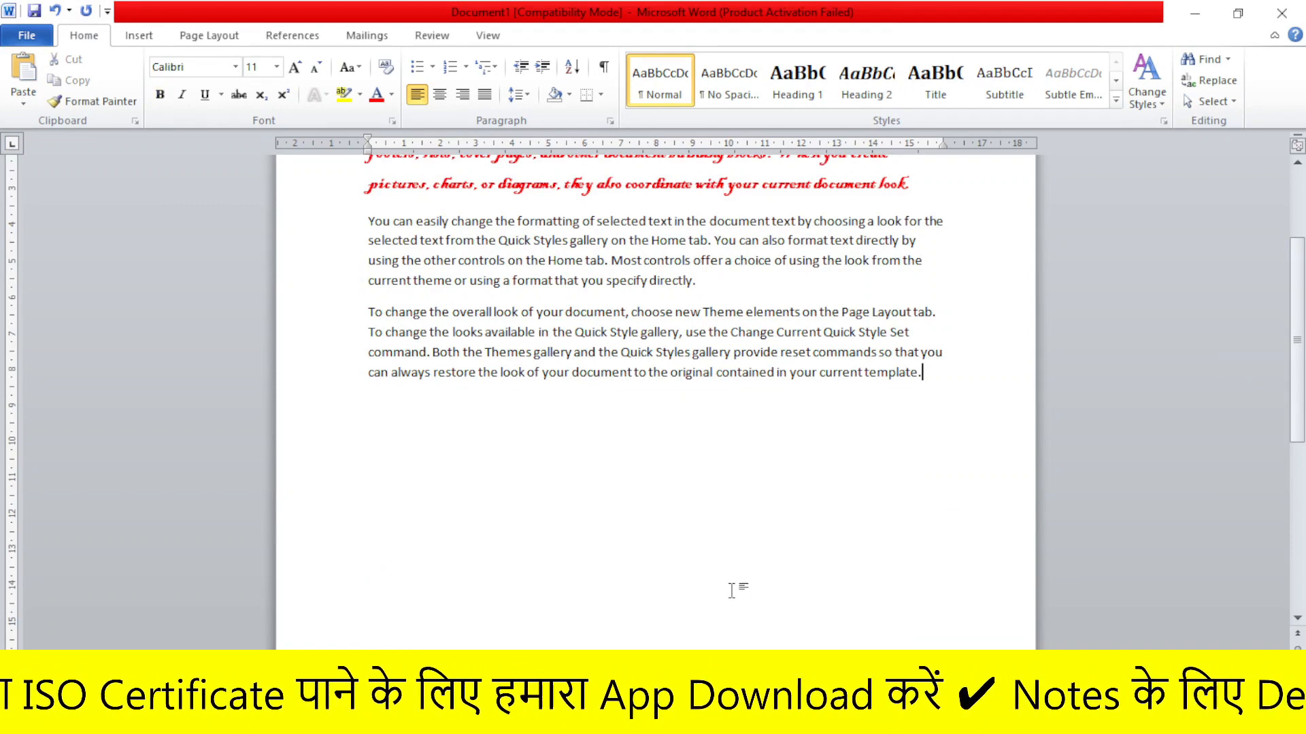
Step: Paste the copied first paragraph at the end of the third paragraph with Merge Formatting
{"action": "scroll", "coordinate": [737, 589], "scroll_direction": "up", "scroll_amount": 3}
{"action": "left_click_drag", "start_coordinate": [911, 370], "coordinate": [345, 286]}
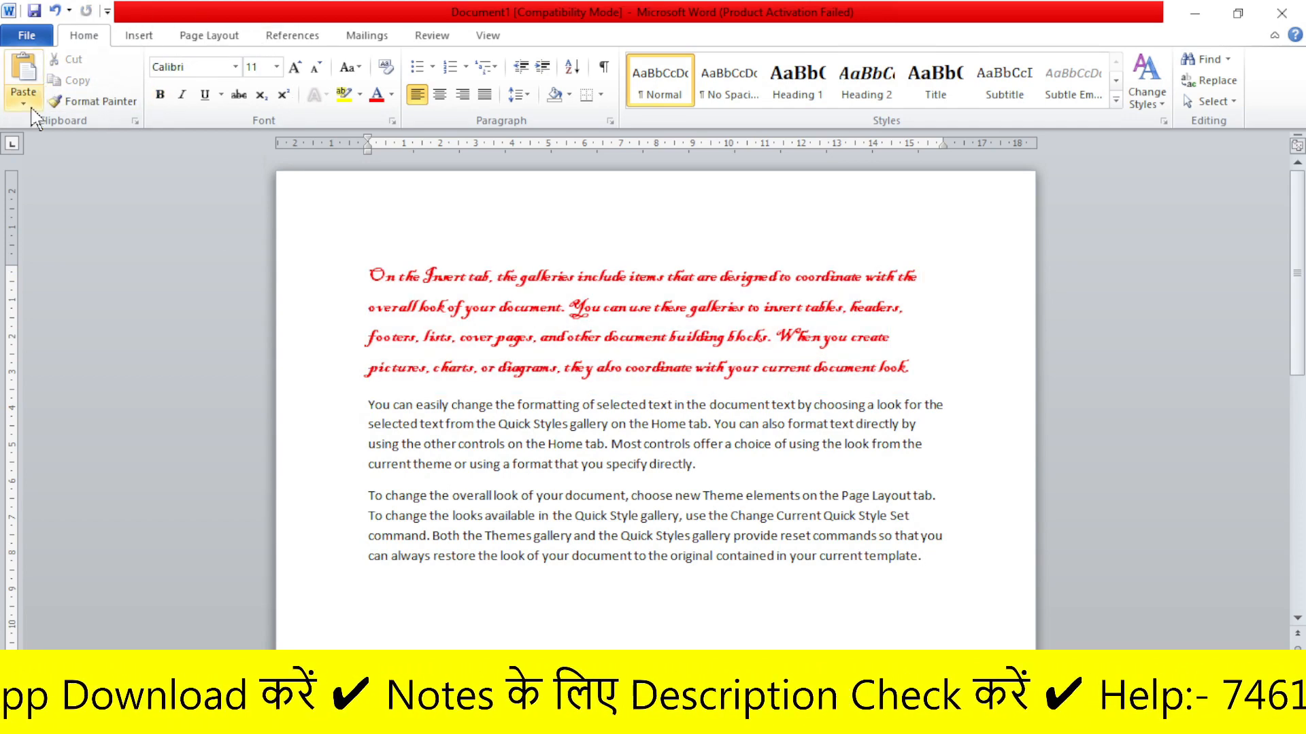
{"action": "left_click", "coordinate": [24, 98]}
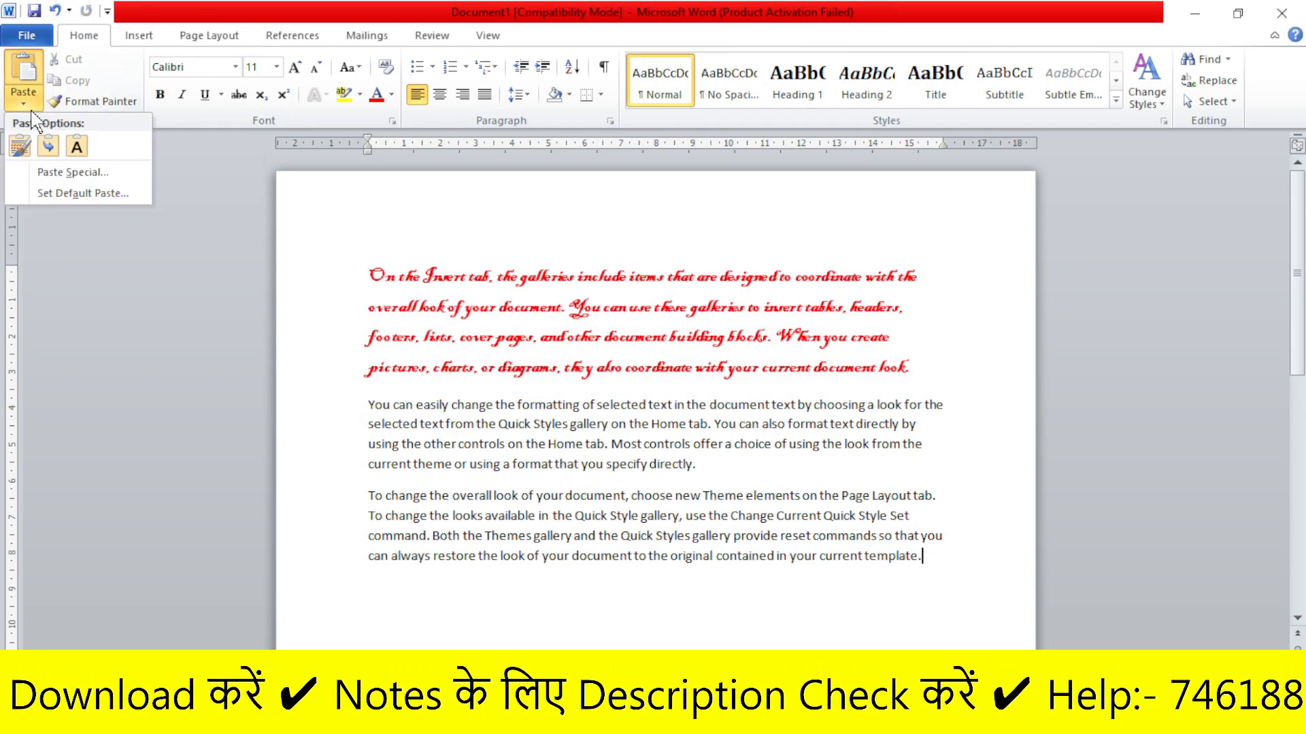
{"action": "left_click", "coordinate": [51, 151]}
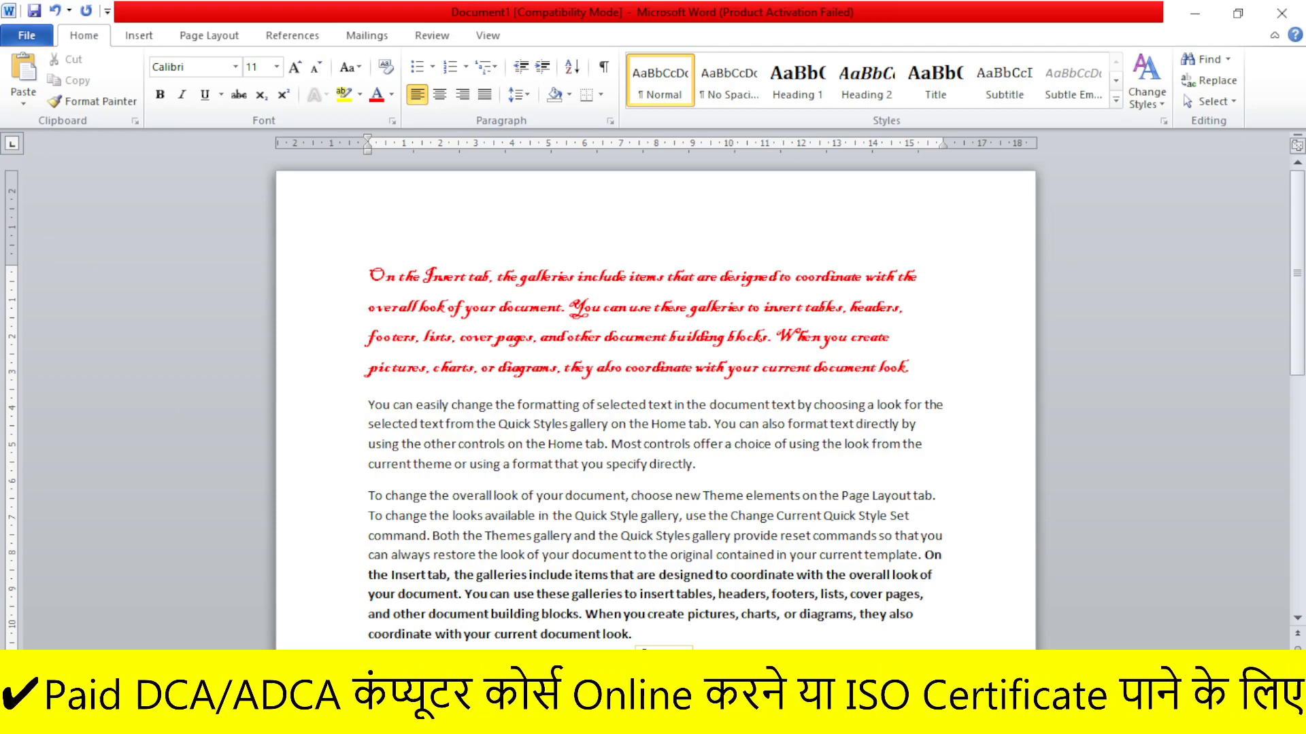
Step: Compare the merged text with the red original and examine the paste options offered for it
{"action": "left_click", "coordinate": [663, 657]}
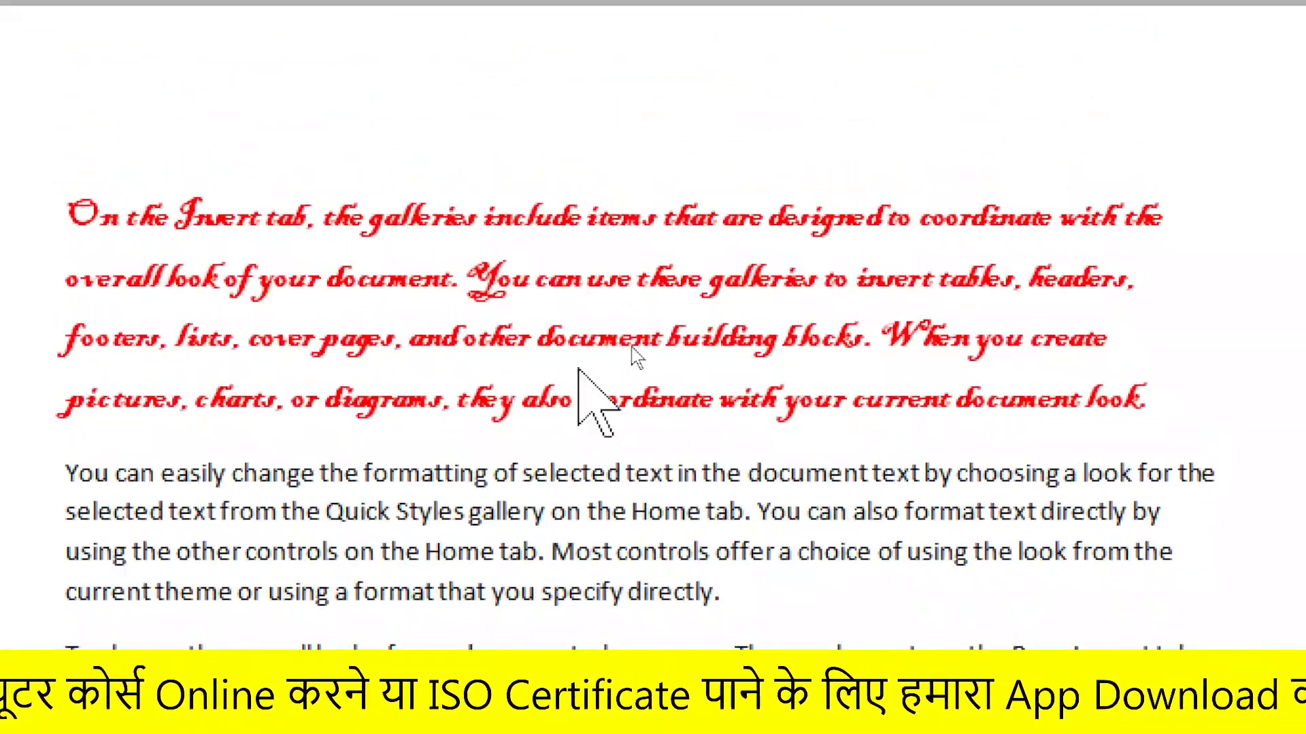
{"action": "scroll", "coordinate": [590, 340], "scroll_direction": "down", "scroll_amount": 5}
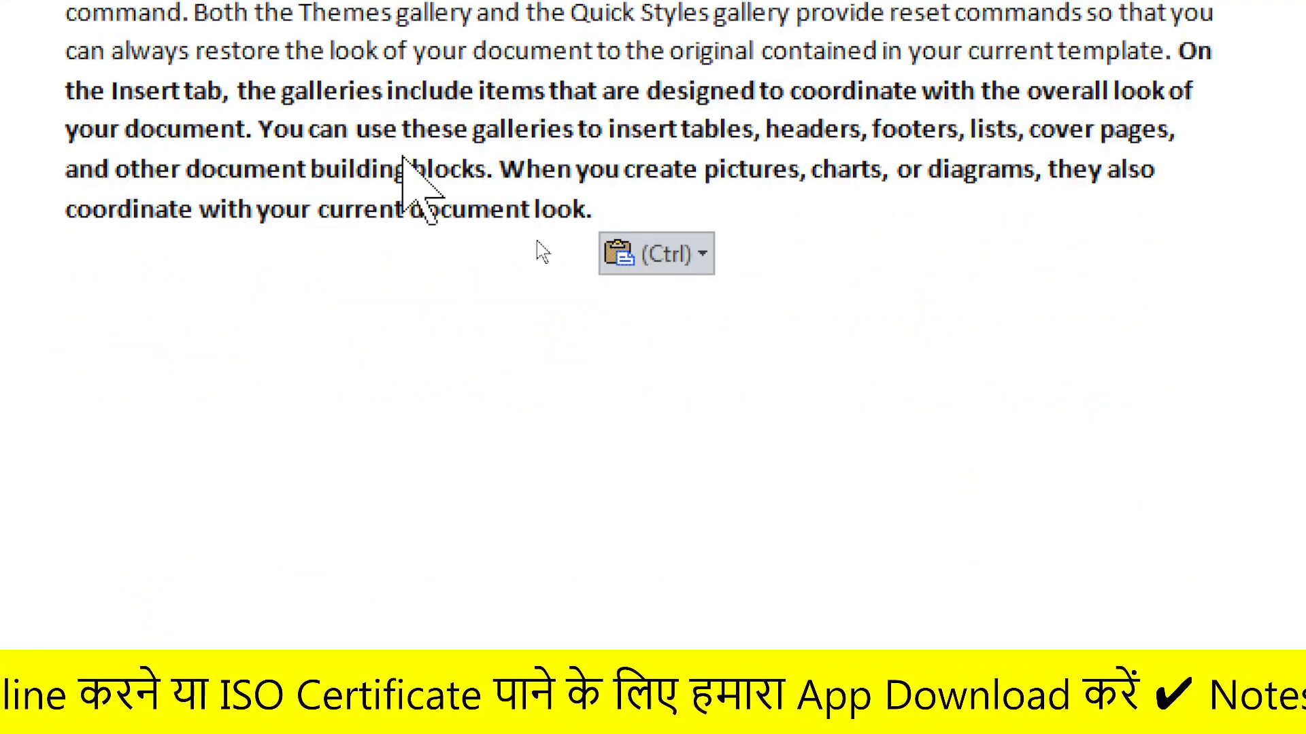
{"action": "left_click", "coordinate": [403, 156]}
{"action": "key", "text": "ctrl"}
{"action": "scroll", "coordinate": [559, 232], "scroll_direction": "up", "scroll_amount": 3}
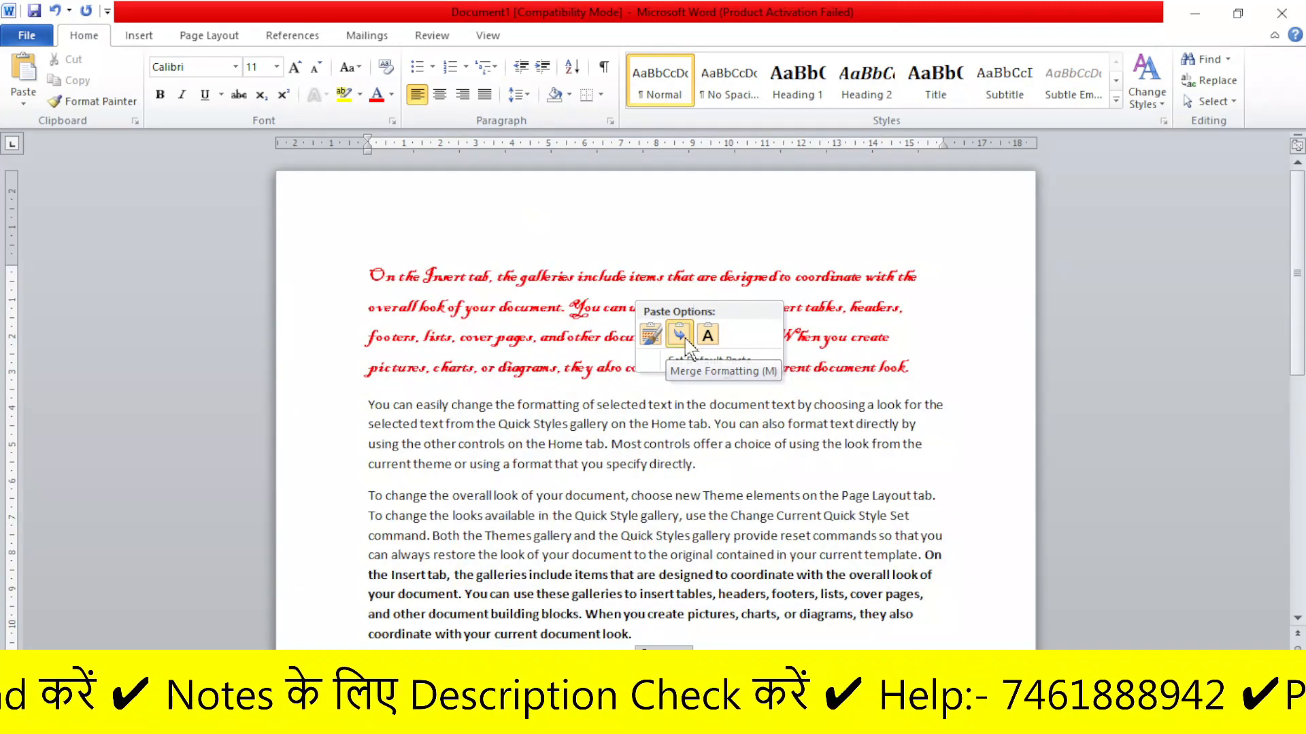
Step: Copy the red first paragraph and paste it on a new line below the merged bold text with Keep Text Only
{"action": "scroll", "coordinate": [711, 304], "scroll_direction": "up", "scroll_amount": 3}
{"action": "left_click_drag", "start_coordinate": [908, 371], "coordinate": [368, 272]}
{"action": "key", "text": "ctrl+c"}
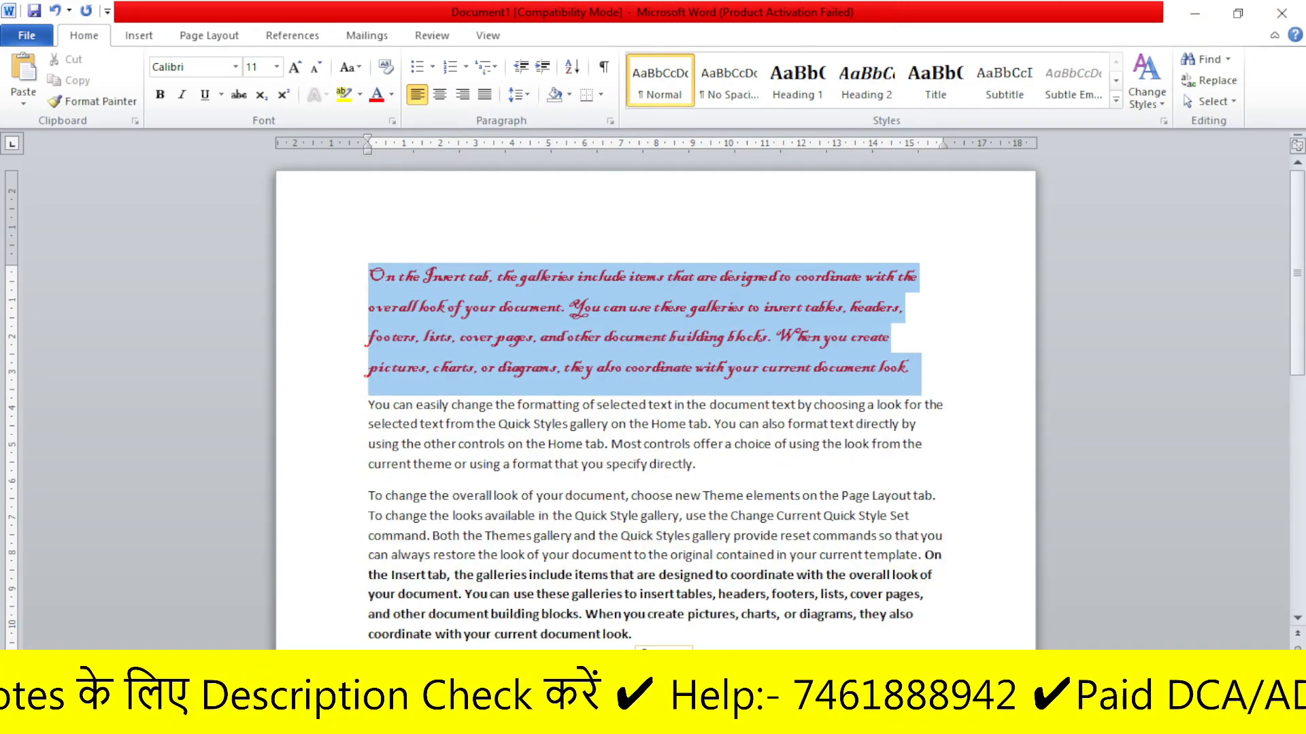
{"action": "scroll", "coordinate": [656, 401], "scroll_direction": "down", "scroll_amount": 6}
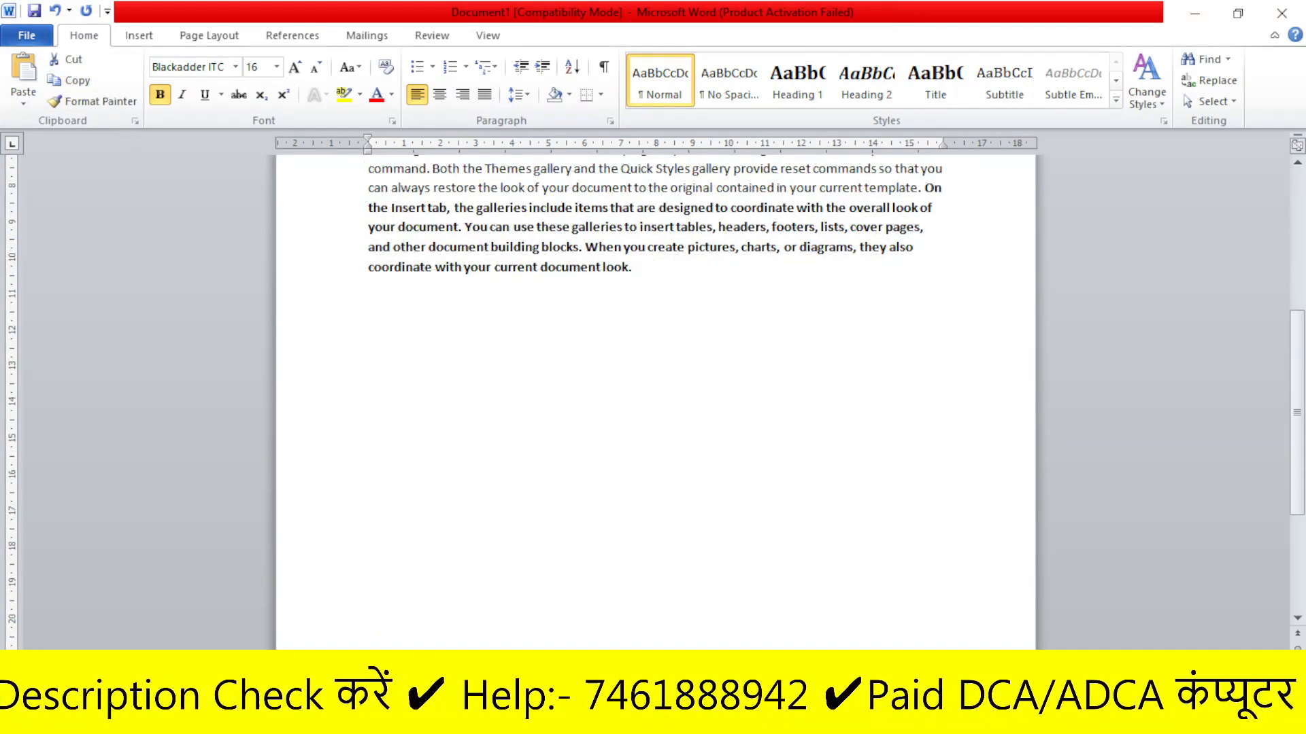
{"action": "left_click", "coordinate": [370, 300]}
{"action": "left_click", "coordinate": [23, 102]}
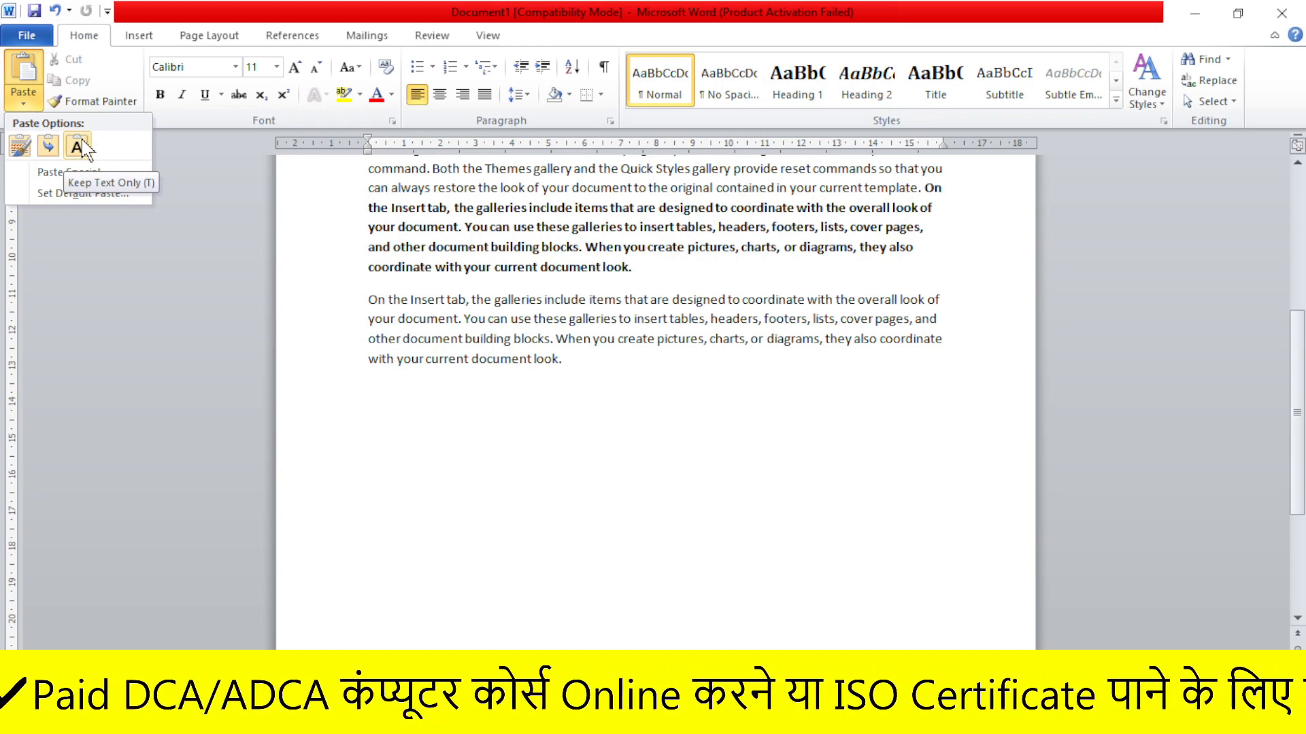
{"action": "left_click", "coordinate": [83, 149]}
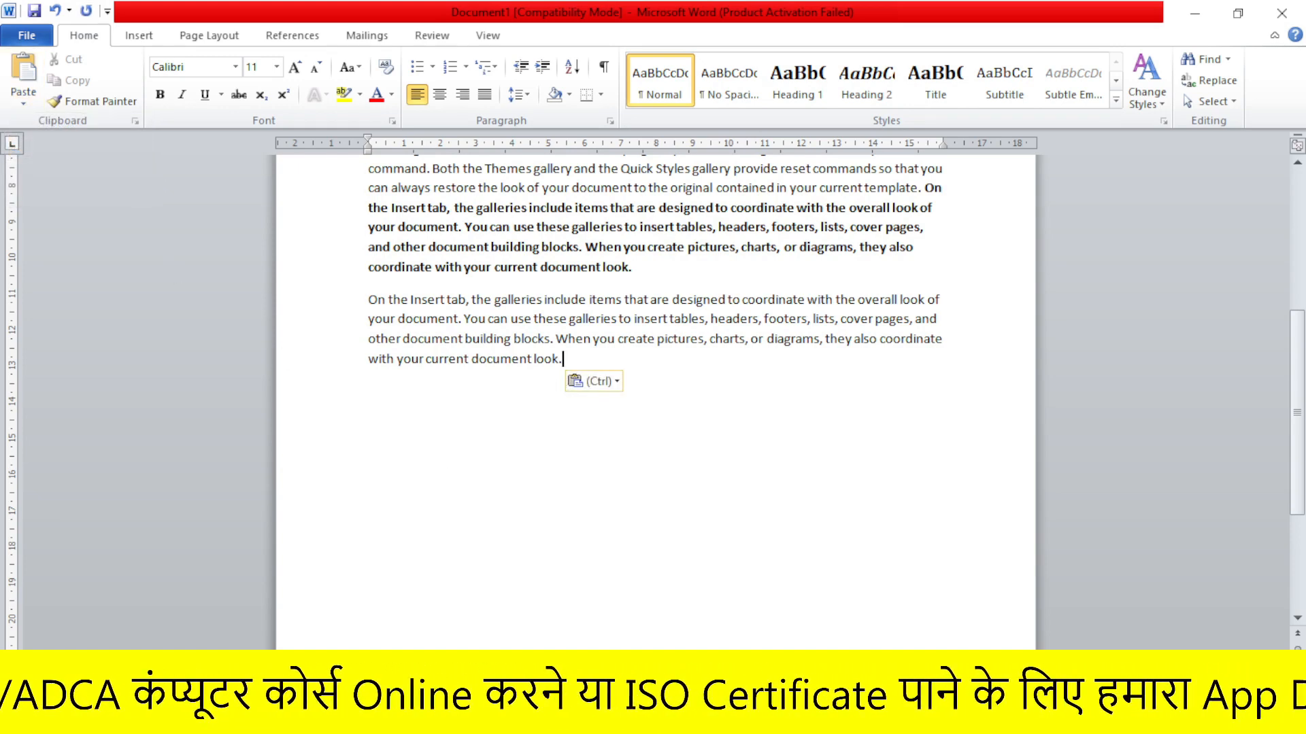
Step: Compare the plain text copy at the end of the document with the red first paragraph
{"action": "left_click_drag", "start_coordinate": [368, 300], "coordinate": [606, 417]}
{"action": "key", "text": "ctrl+c"}
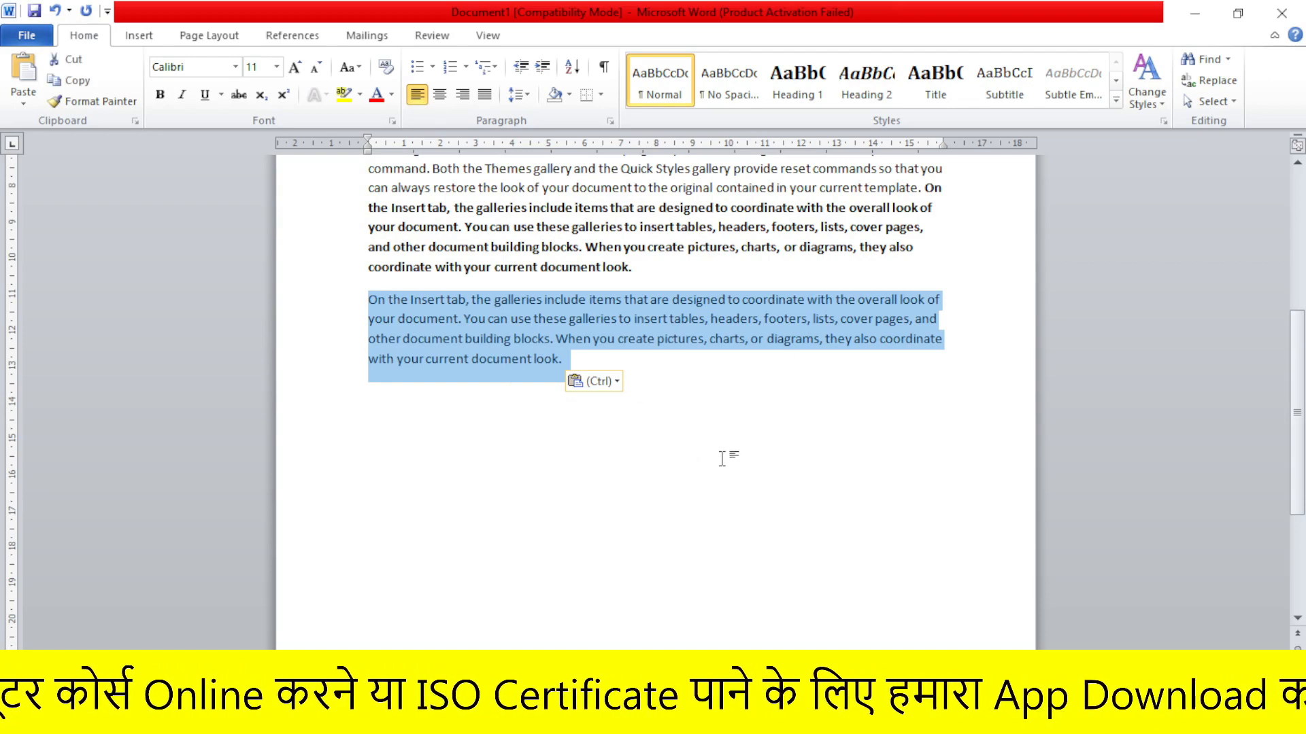
{"action": "scroll", "coordinate": [722, 459], "scroll_direction": "up", "scroll_amount": 5}
{"action": "left_click_drag", "start_coordinate": [368, 276], "coordinate": [914, 363]}
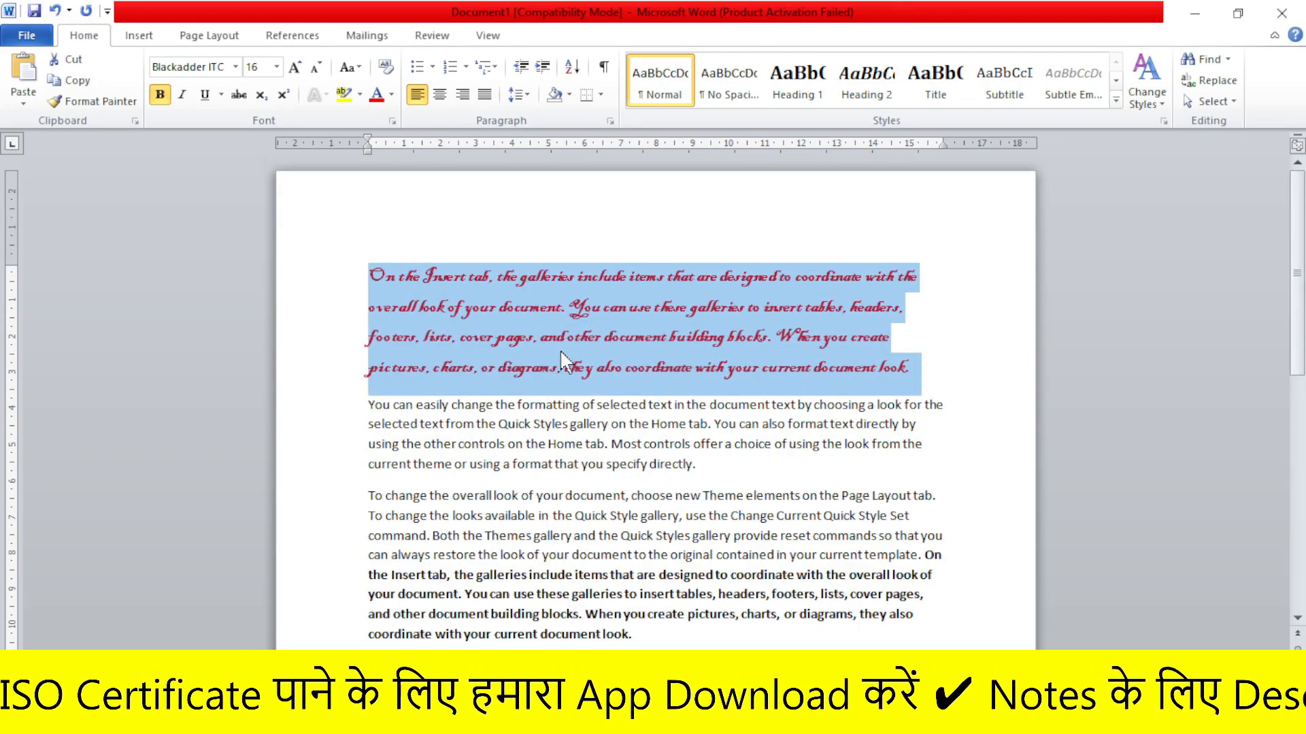
{"action": "key", "text": "ctrl+v"}
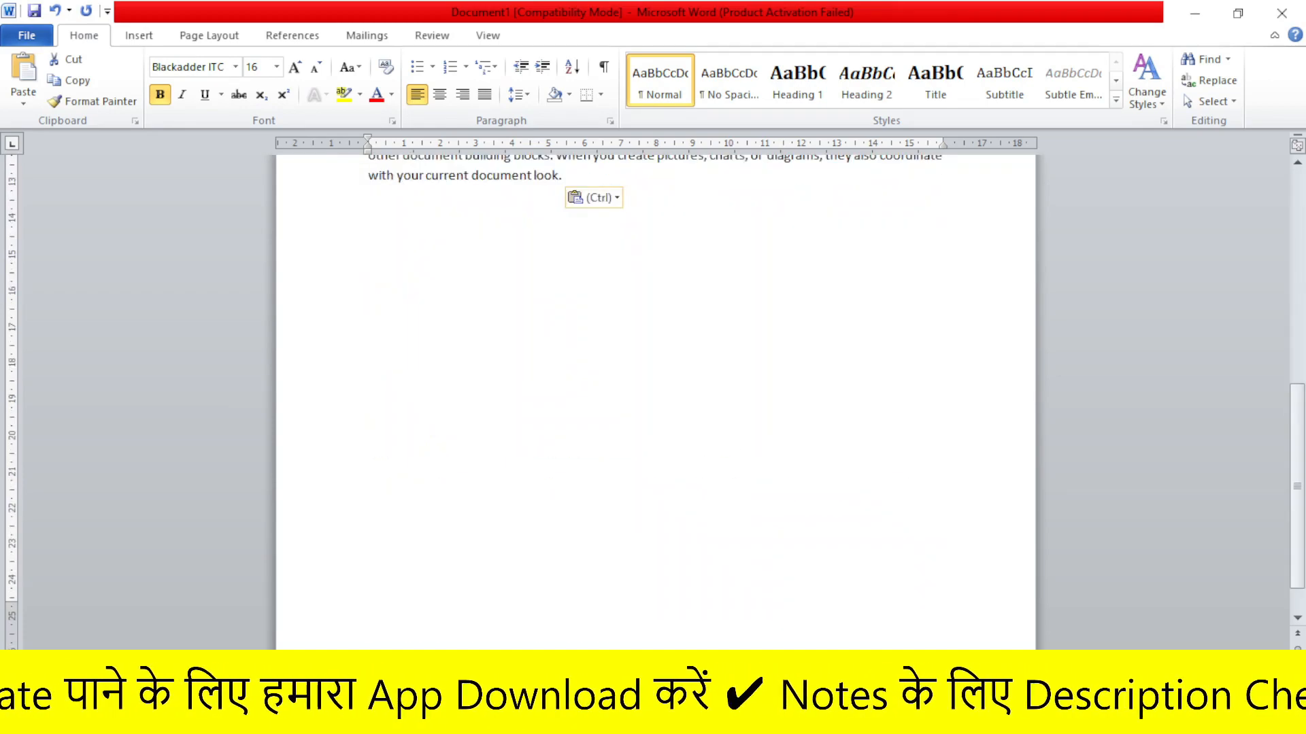
{"action": "left_click_drag", "start_coordinate": [368, 483], "coordinate": [718, 579]}
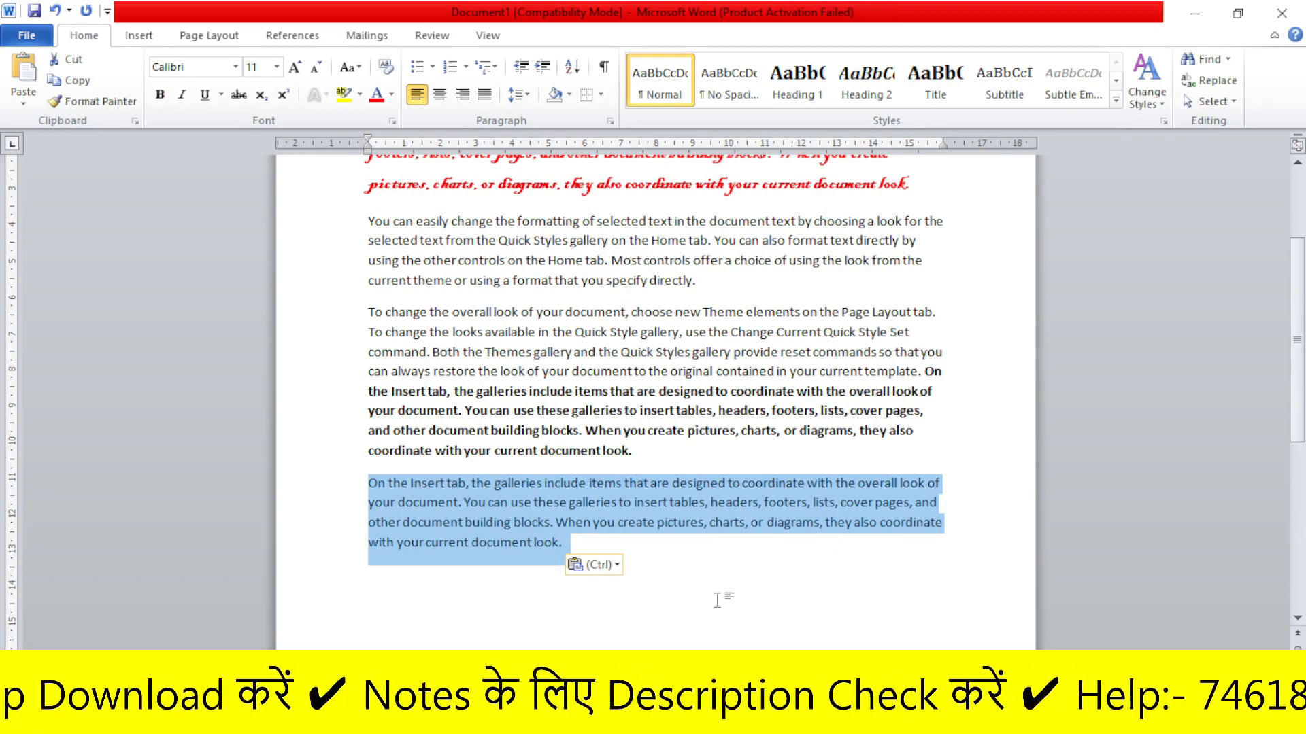
{"action": "left_click", "coordinate": [719, 624]}
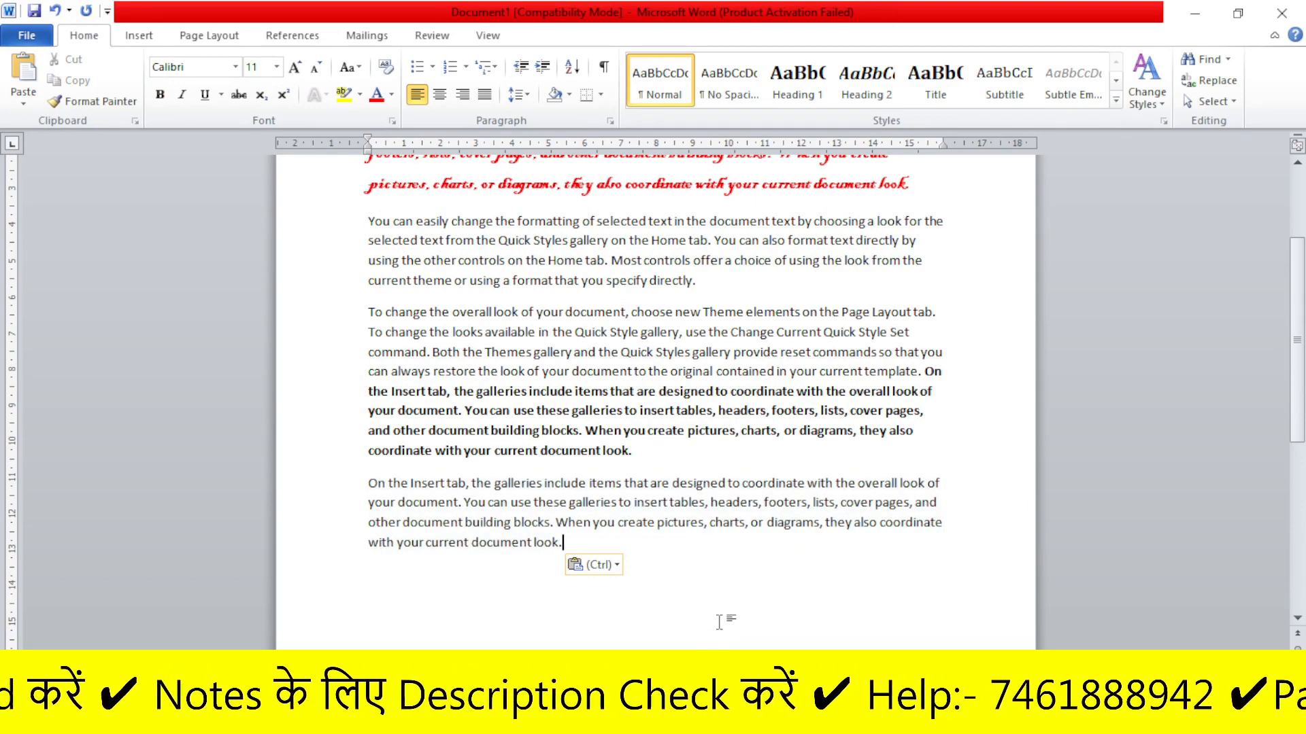
{"action": "key", "text": "ctrl+Home"}
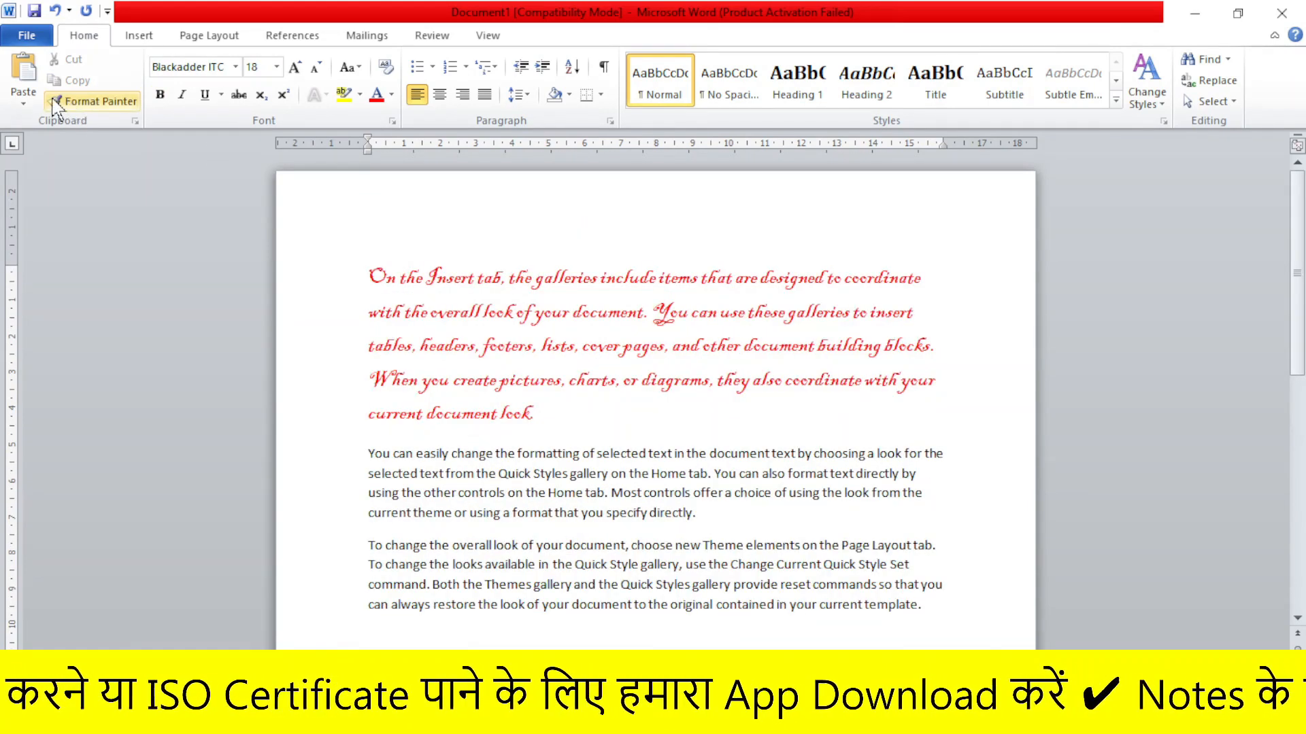
Step: Examine the Paste Special formats available for the copied text, and close the dialog without pasting
{"action": "left_click", "coordinate": [23, 101]}
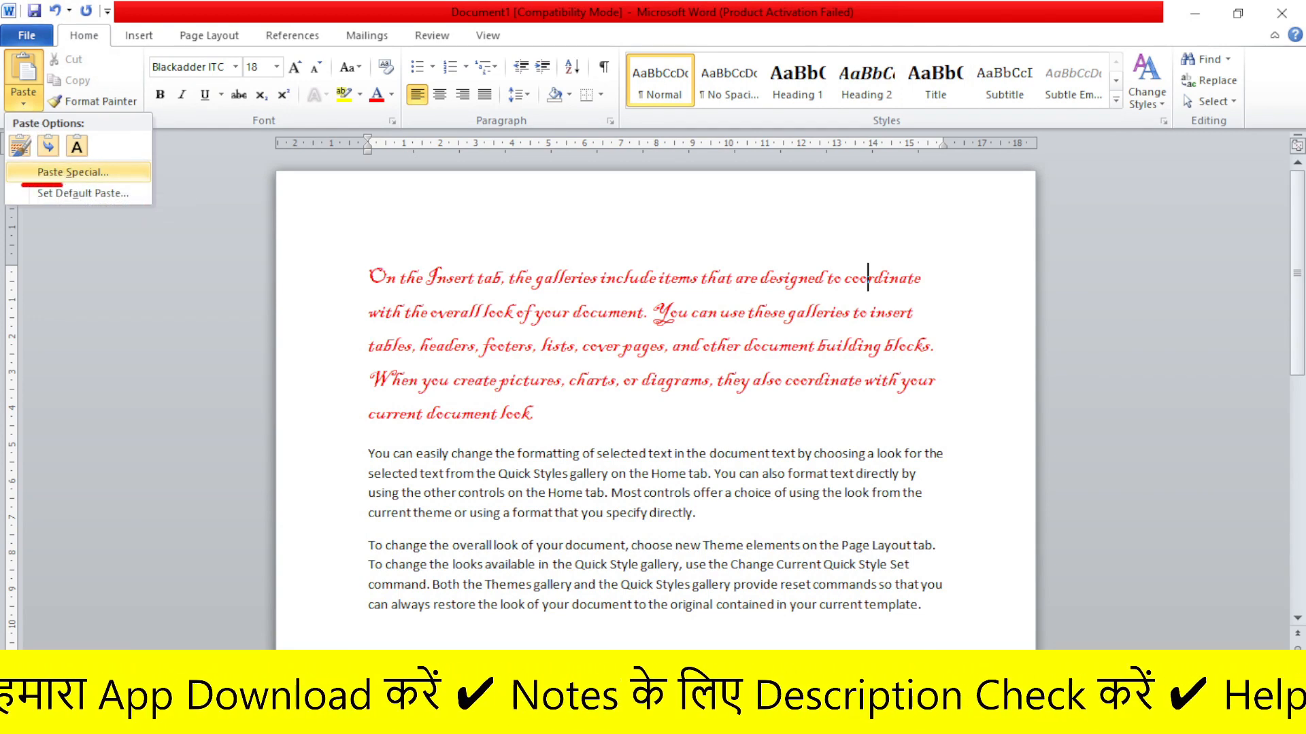
{"action": "key", "text": "Escape"}
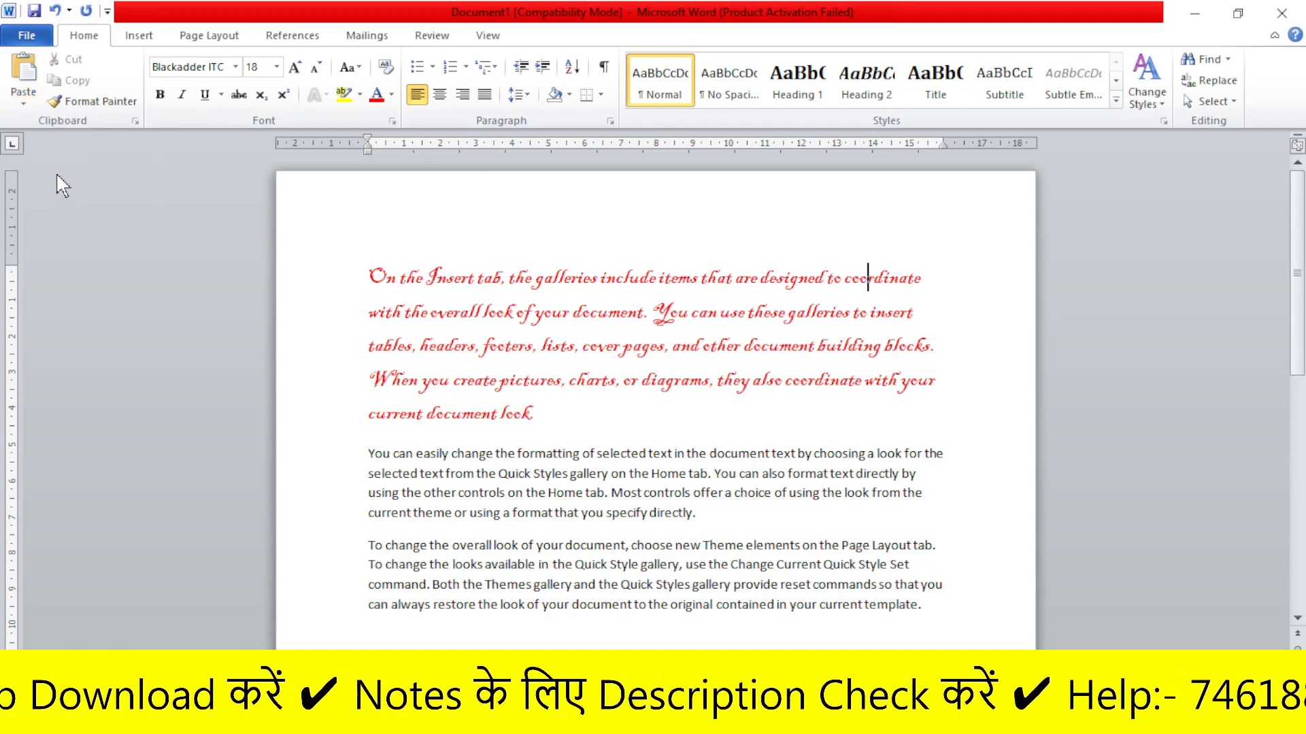
{"action": "left_click", "coordinate": [24, 104]}
{"action": "key", "text": "ctrl+4"}
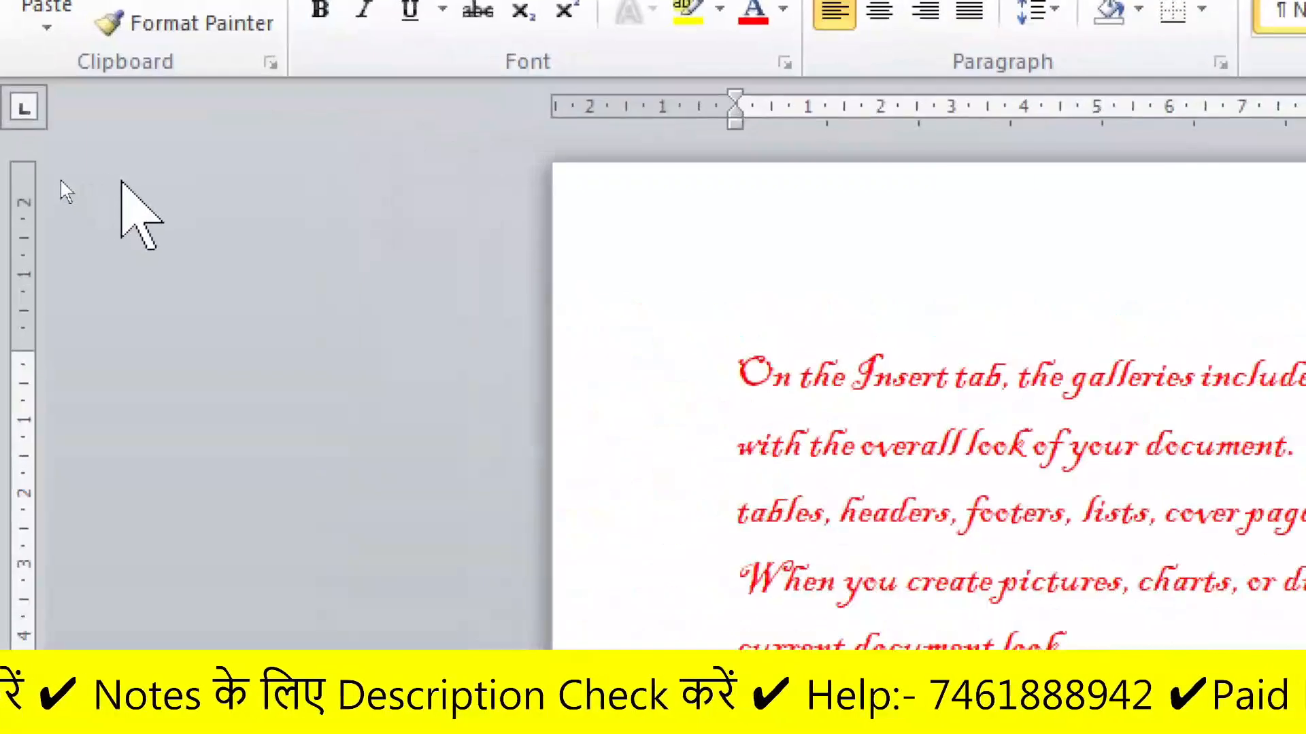
{"action": "left_click", "coordinate": [26, 104]}
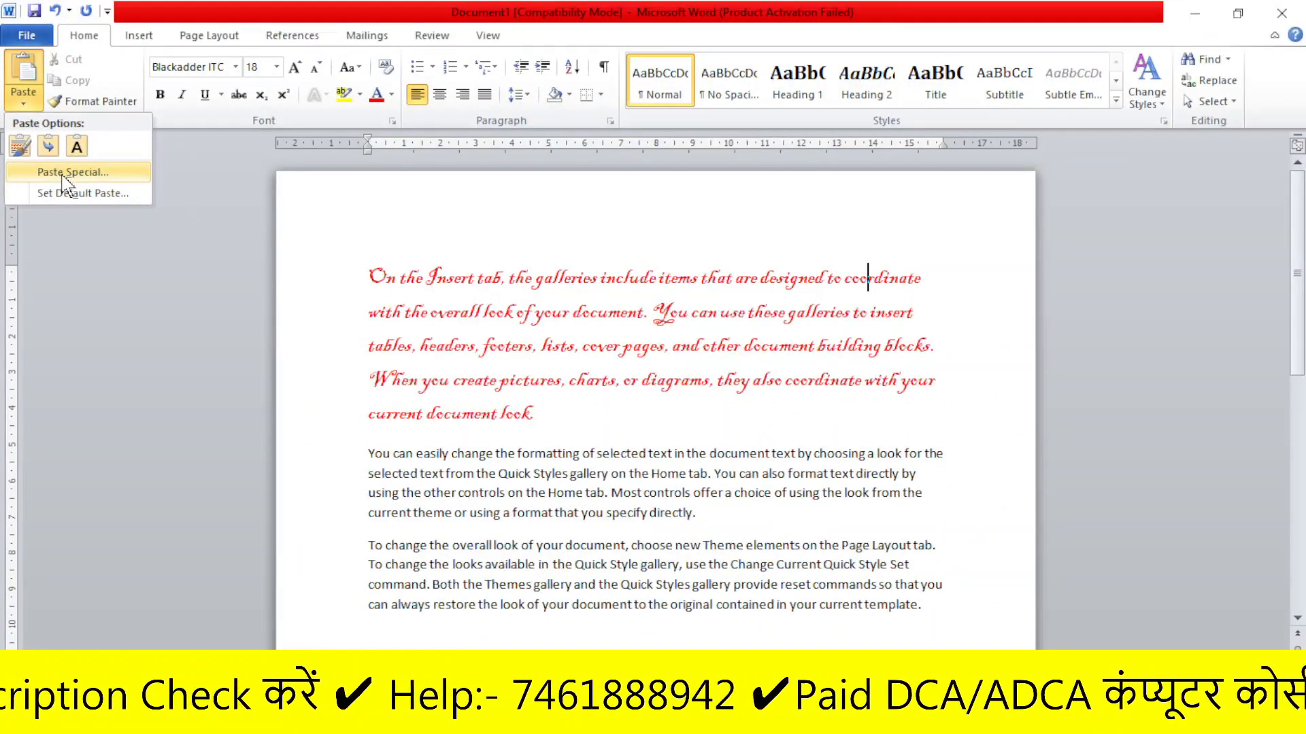
{"action": "left_click", "coordinate": [72, 172]}
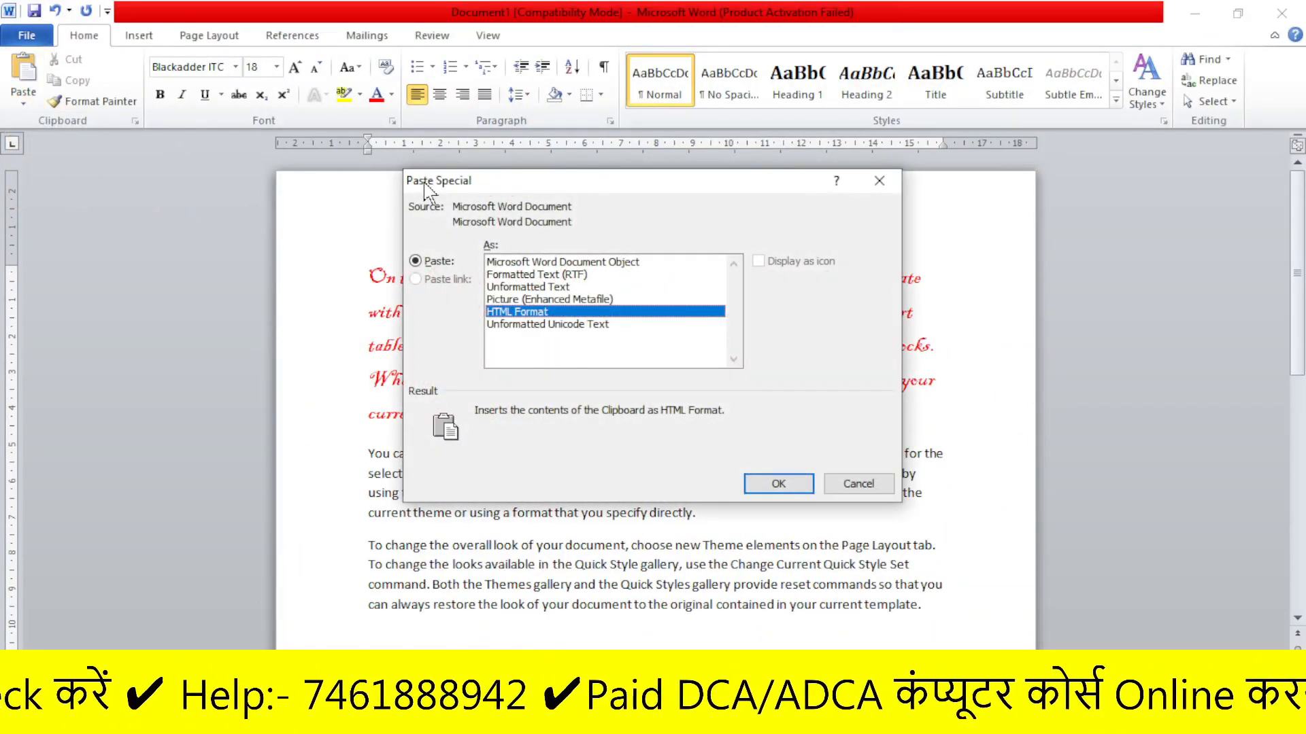
{"action": "mouse_move", "coordinate": [658, 195]}
{"action": "left_mouse_down"}
{"action": "mouse_move", "coordinate": [787, 272]}
{"action": "mouse_move", "coordinate": [597, 195]}
{"action": "mouse_move", "coordinate": [670, 184]}
{"action": "left_mouse_up"}
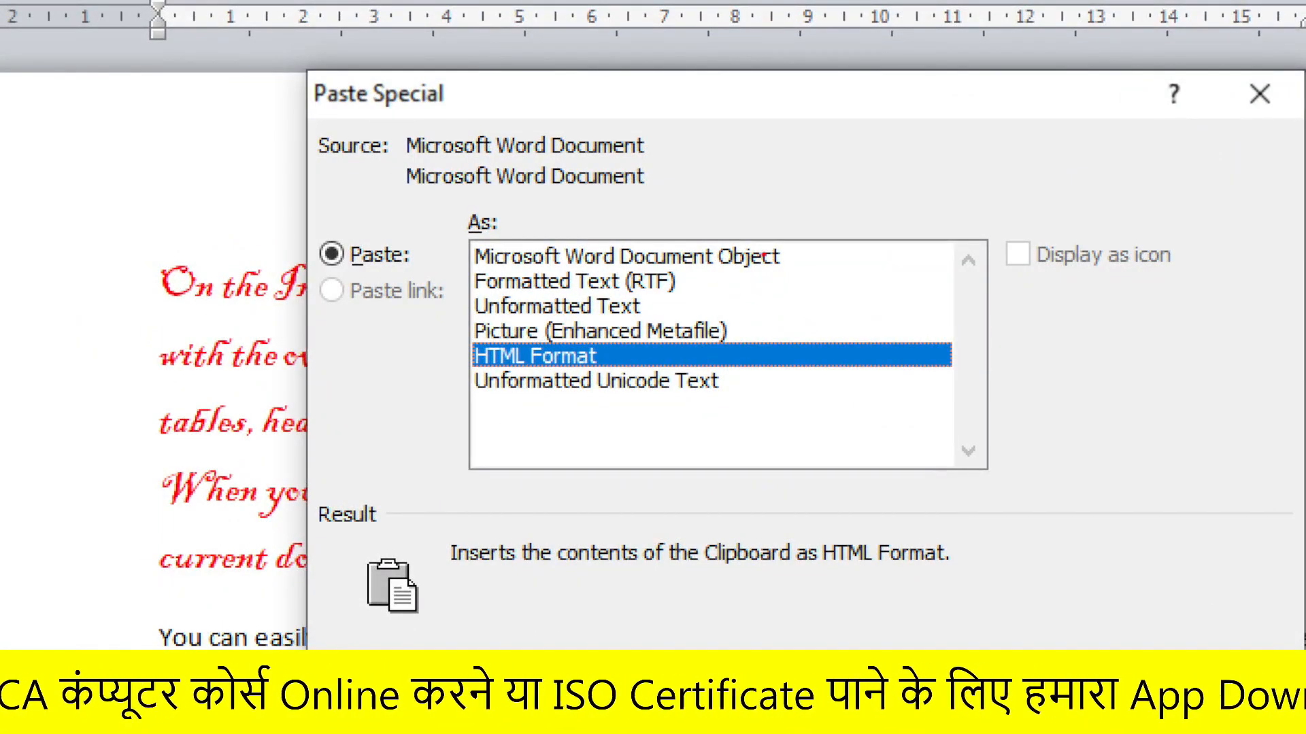
{"action": "mouse_move", "coordinate": [810, 237]}
{"action": "left_mouse_down"}
{"action": "mouse_move", "coordinate": [825, 293]}
{"action": "mouse_move", "coordinate": [886, 324]}
{"action": "mouse_move", "coordinate": [861, 418]}
{"action": "mouse_move", "coordinate": [809, 458]}
{"action": "left_mouse_up"}
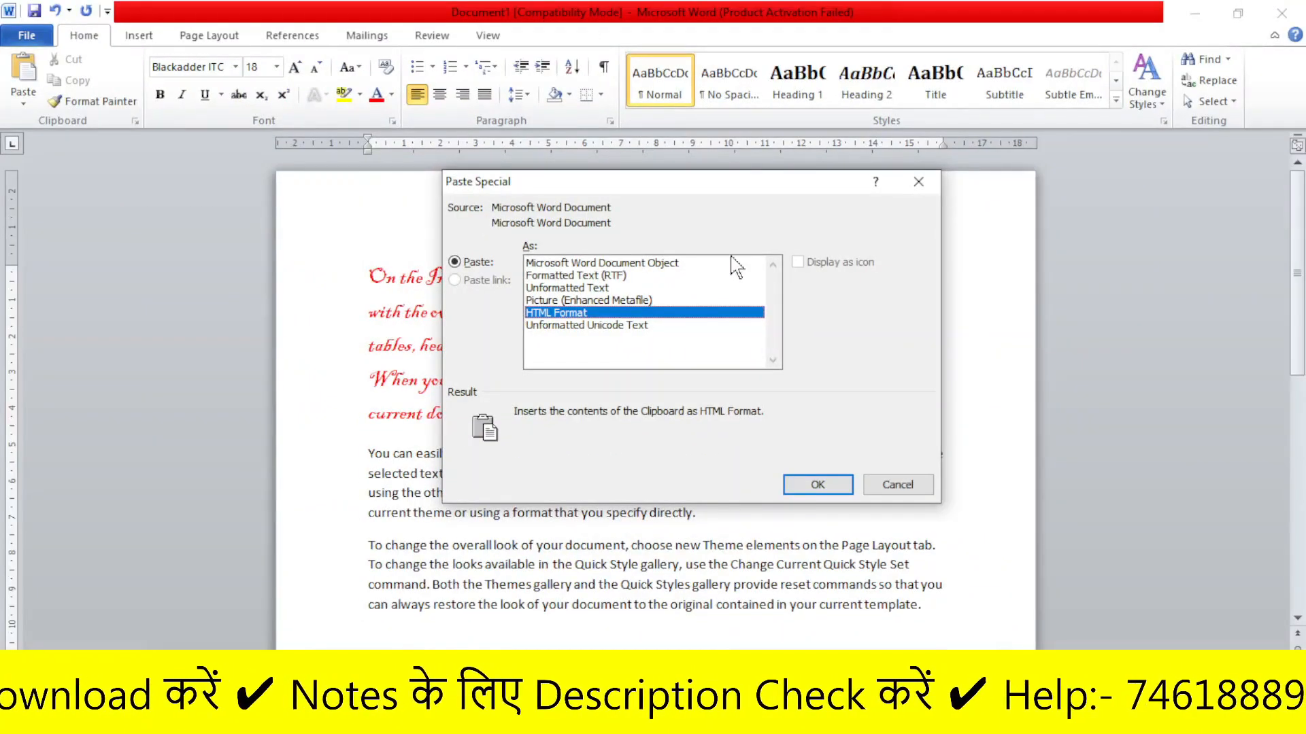
{"action": "left_click", "coordinate": [918, 181]}
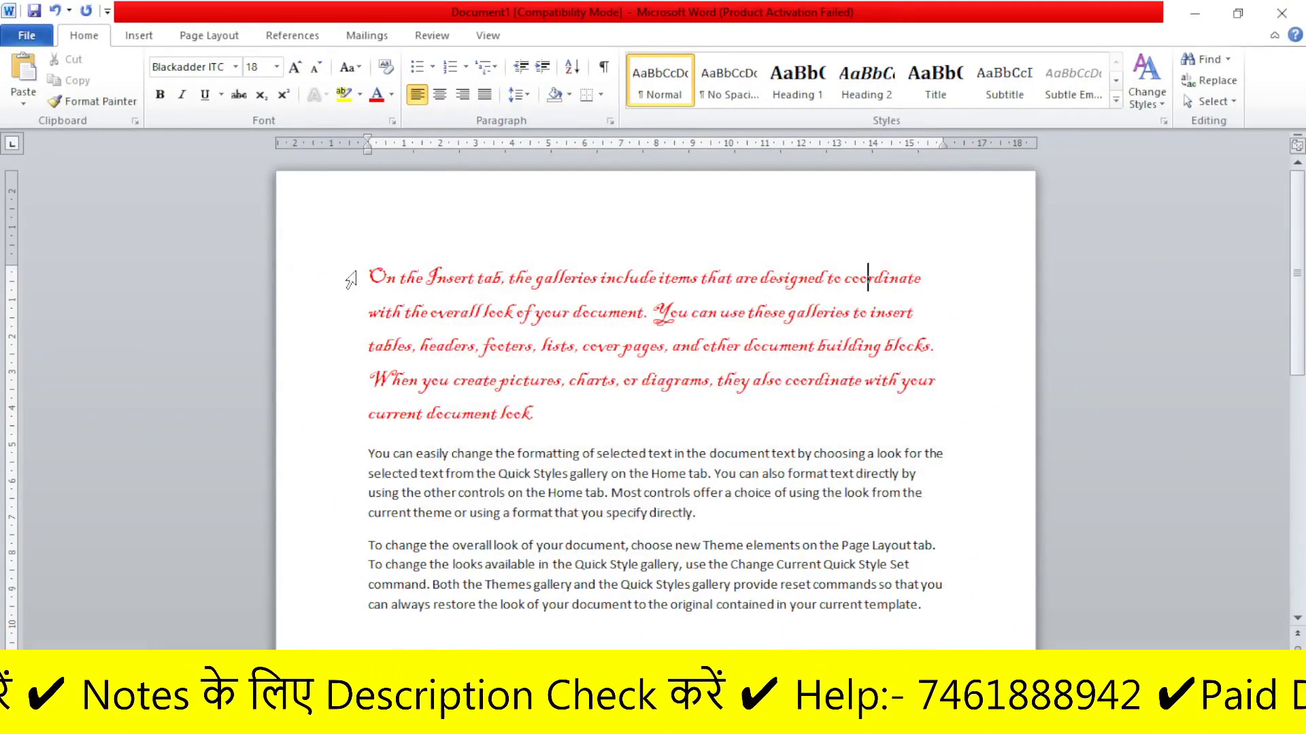
Step: Delete the red first paragraph, and make the paragraph that follows it bold and underlined
{"action": "left_click_drag", "start_coordinate": [350, 279], "coordinate": [592, 423]}
{"action": "key", "text": "Delete"}
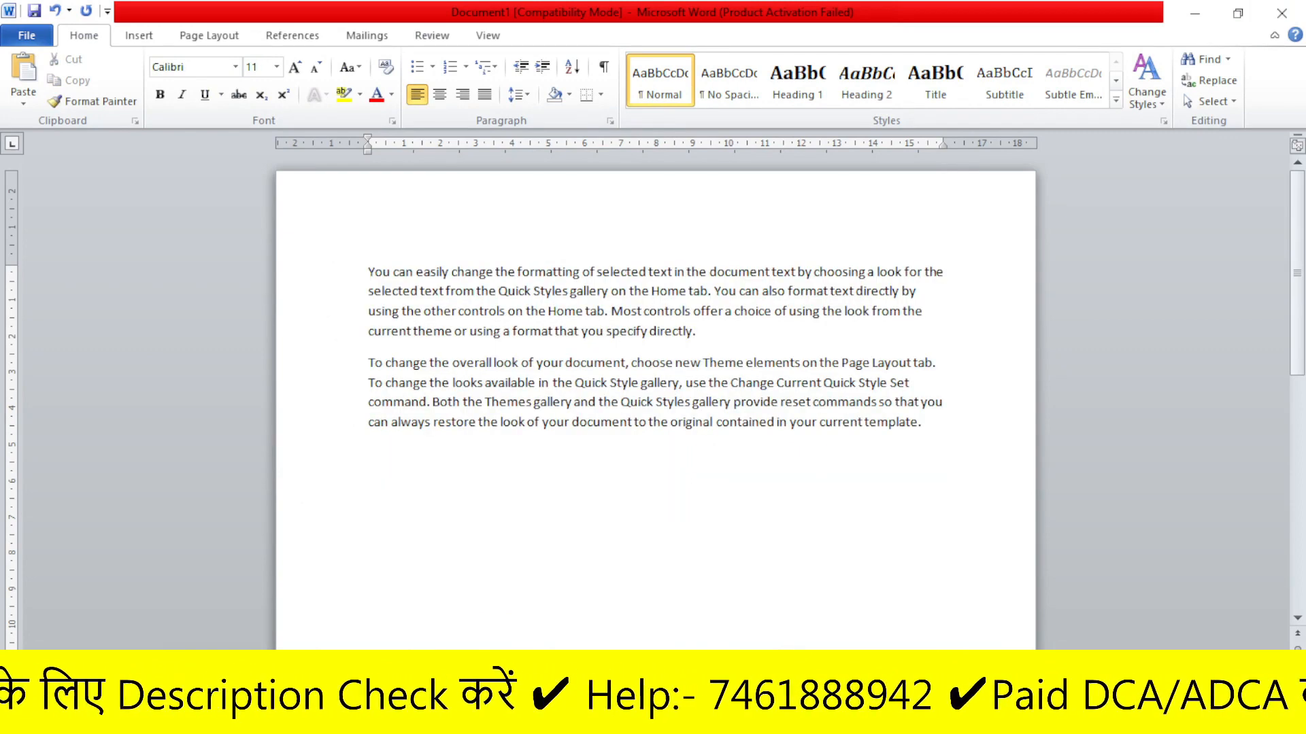
{"action": "left_click_drag", "start_coordinate": [368, 271], "coordinate": [704, 337]}
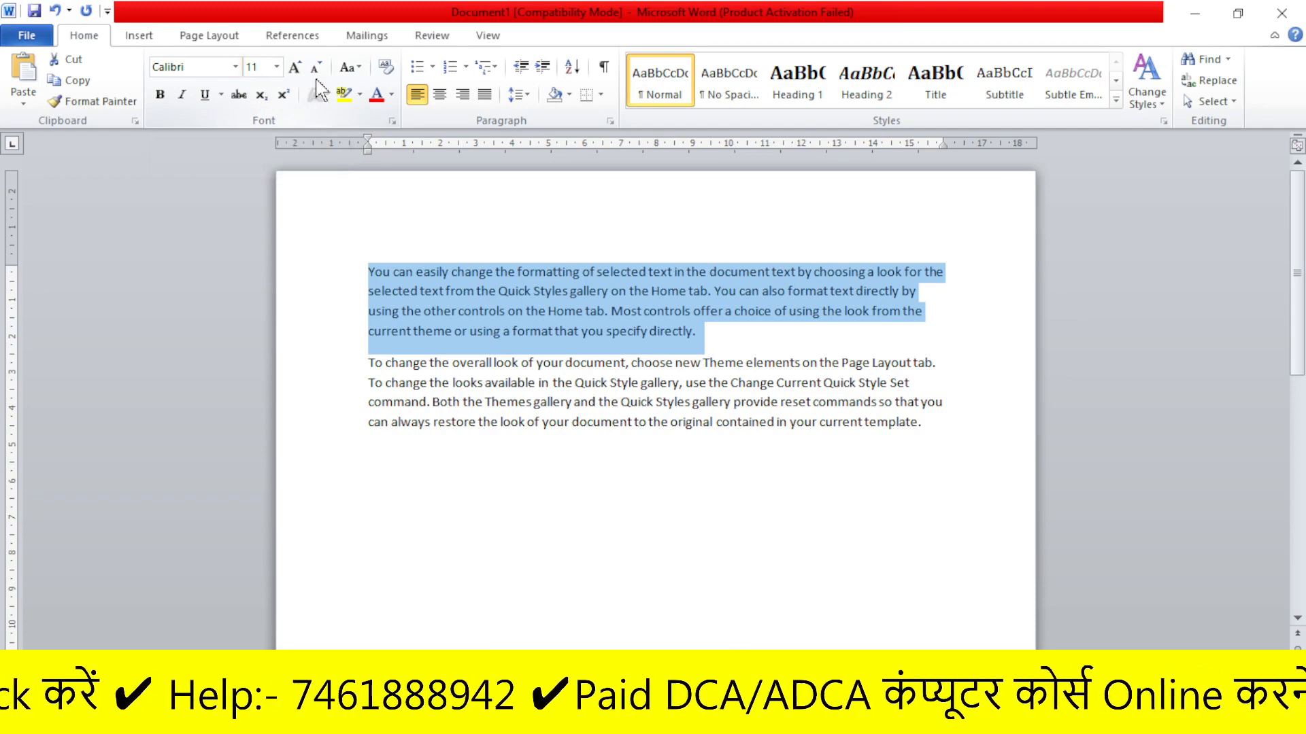
{"action": "left_click", "coordinate": [160, 94]}
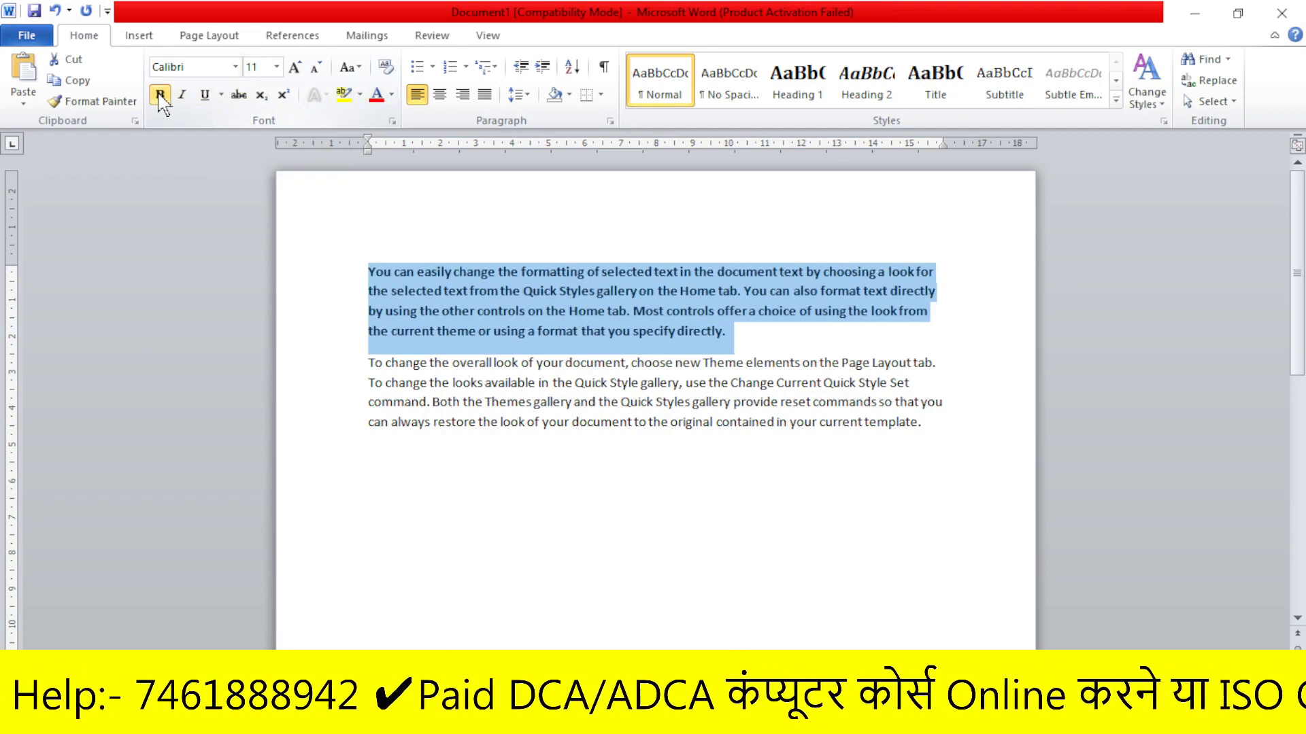
{"action": "left_click", "coordinate": [204, 94]}
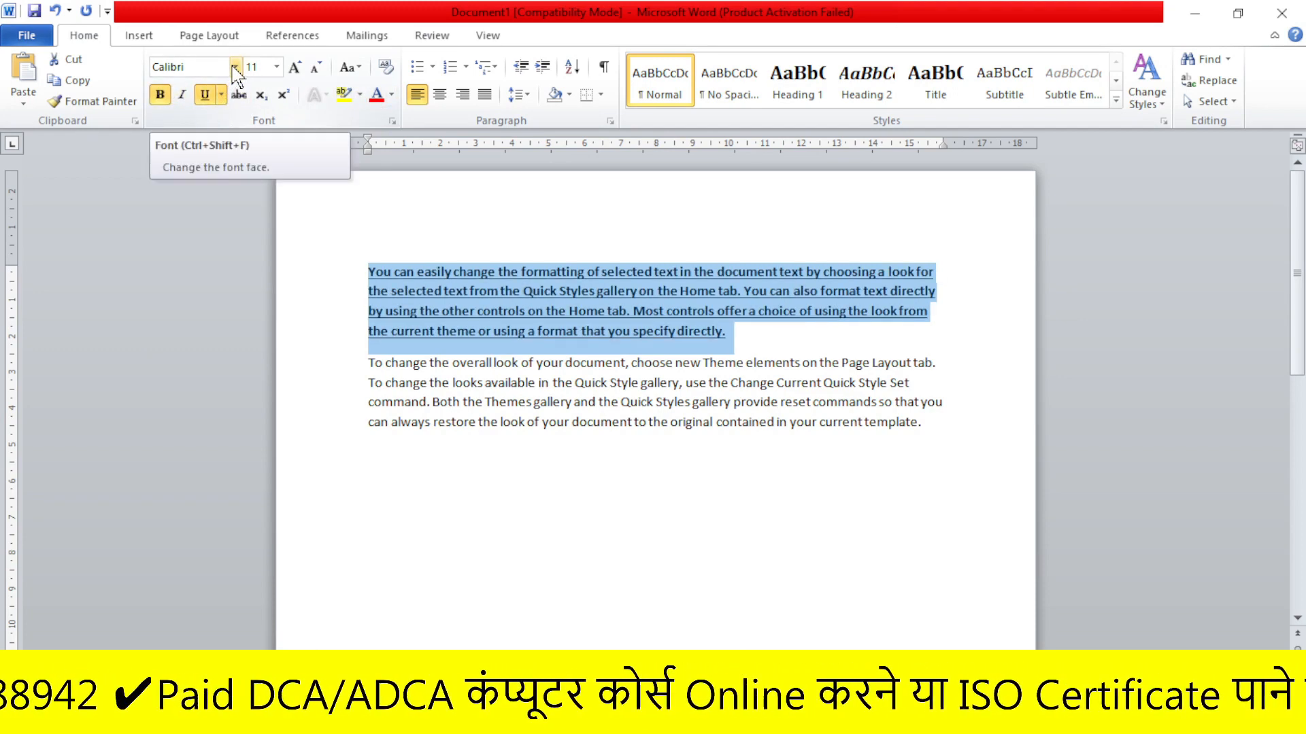
Step: Color the bold underlined paragraph red and set its font to Bell MT at size 12
{"action": "left_click", "coordinate": [393, 94]}
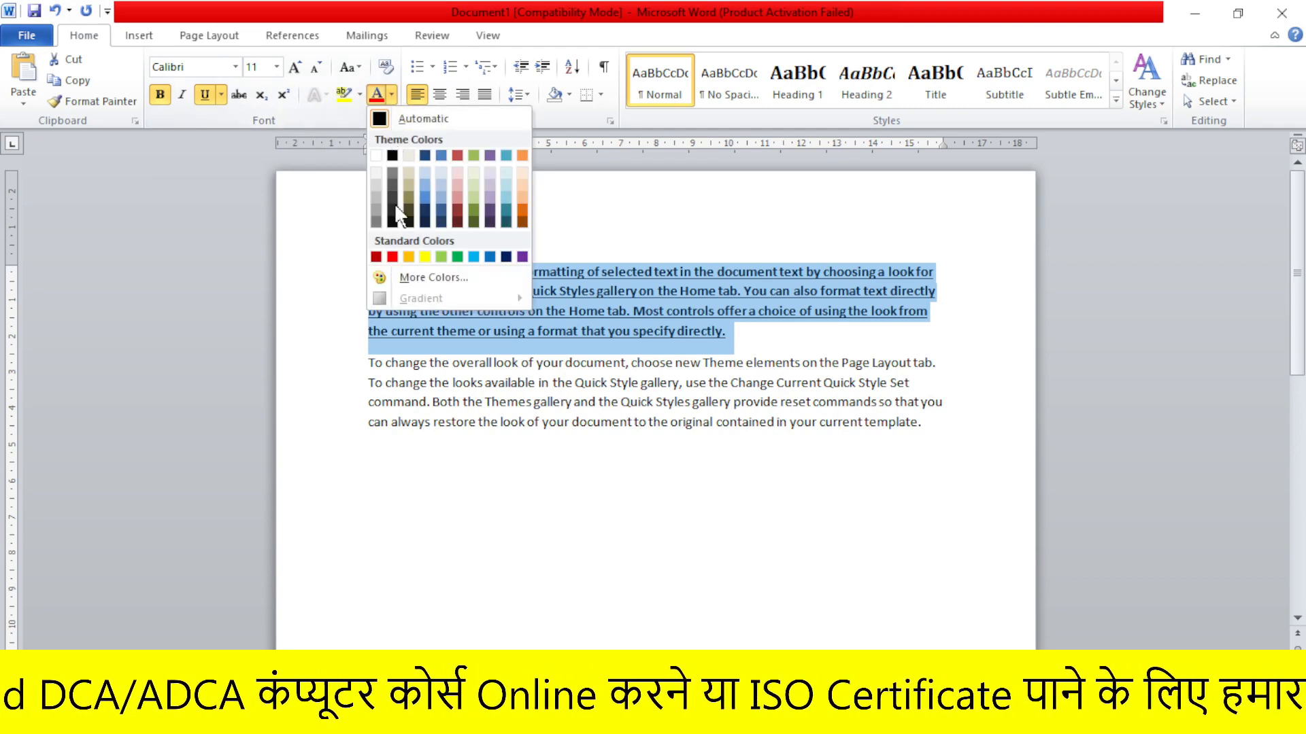
{"action": "left_click", "coordinate": [392, 257]}
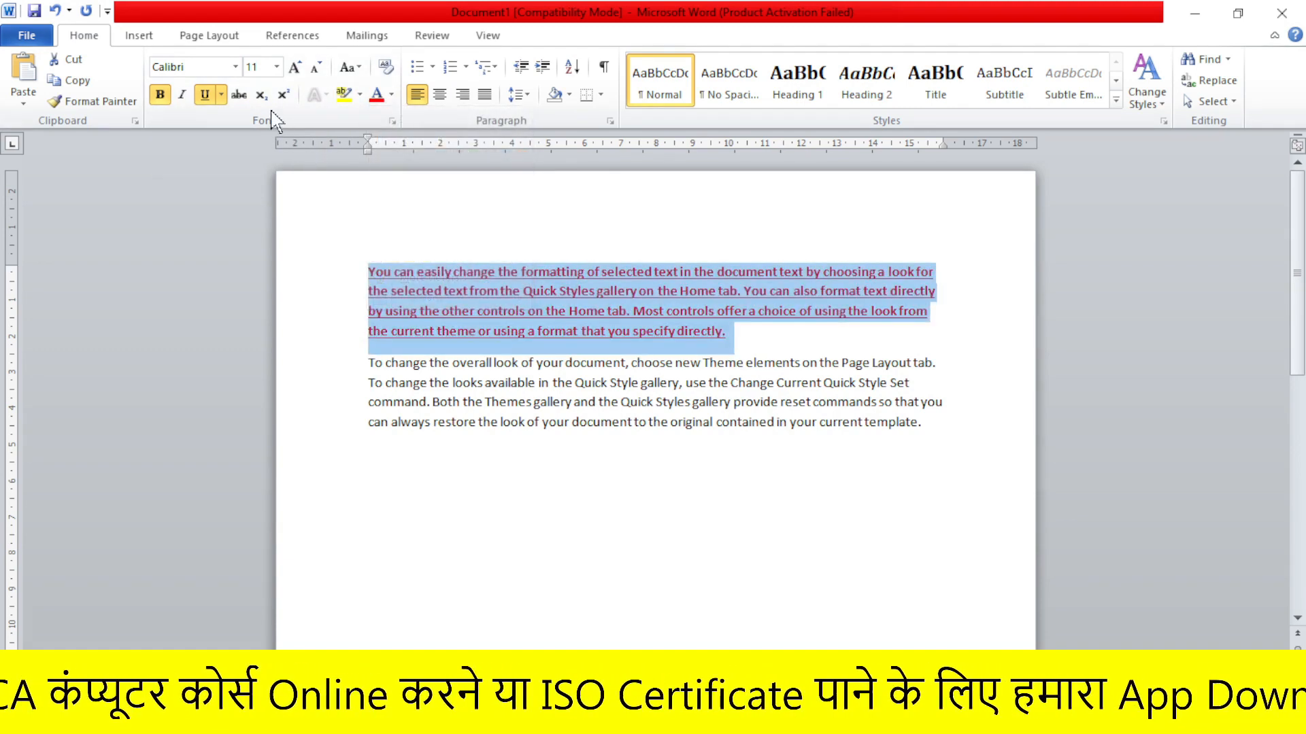
{"action": "left_click", "coordinate": [294, 68]}
{"action": "left_click", "coordinate": [235, 67]}
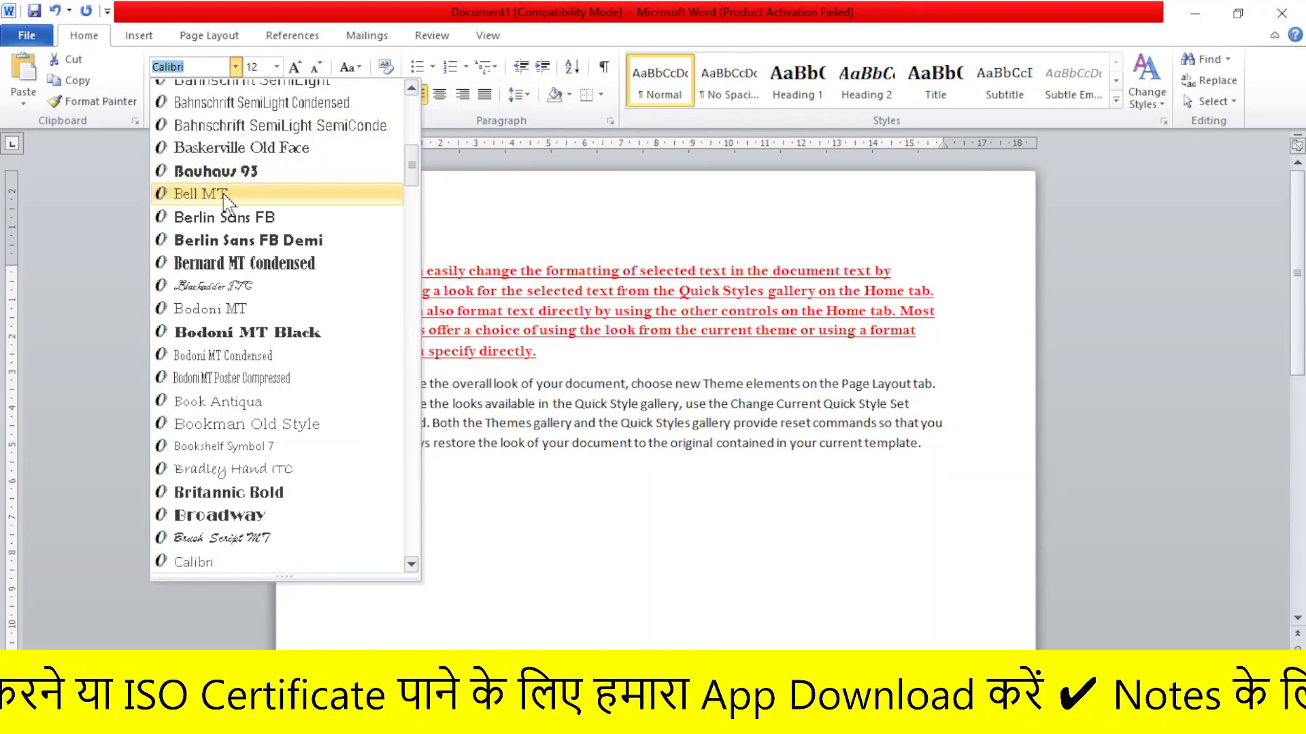
{"action": "left_click", "coordinate": [226, 197]}
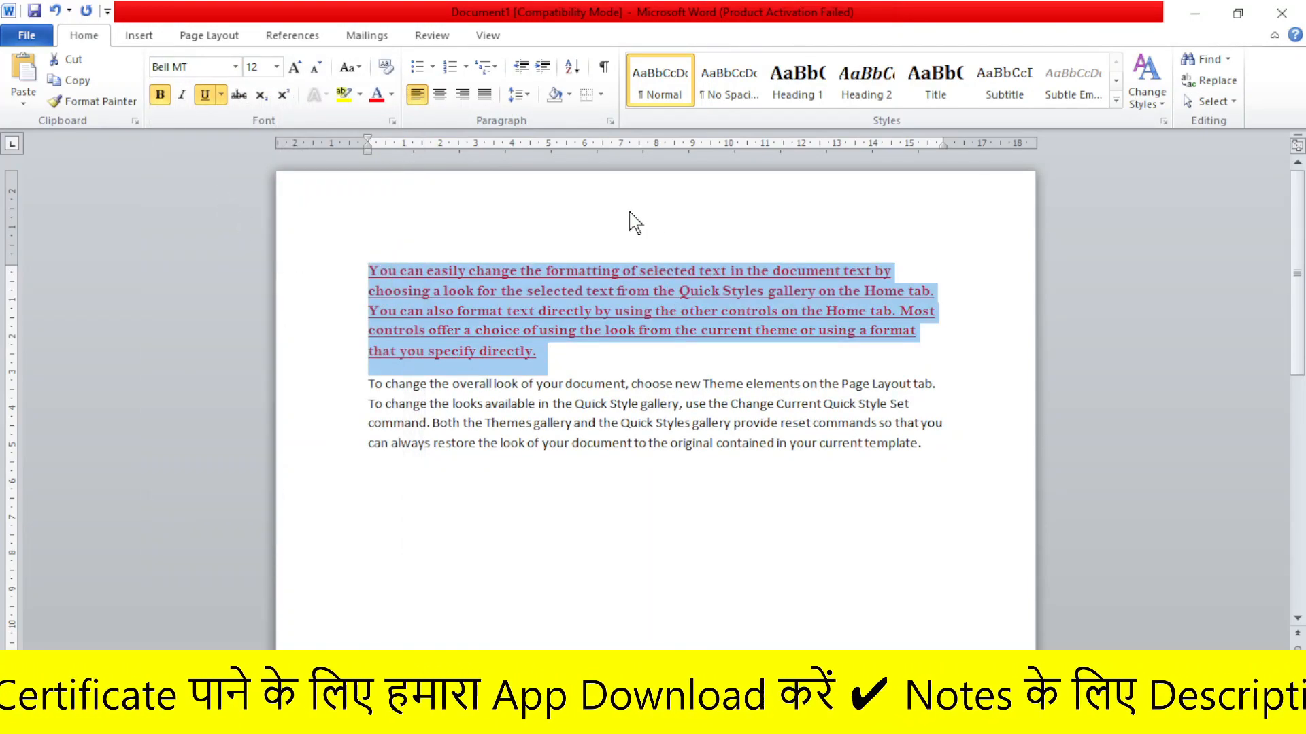
{"action": "left_click", "coordinate": [633, 272]}
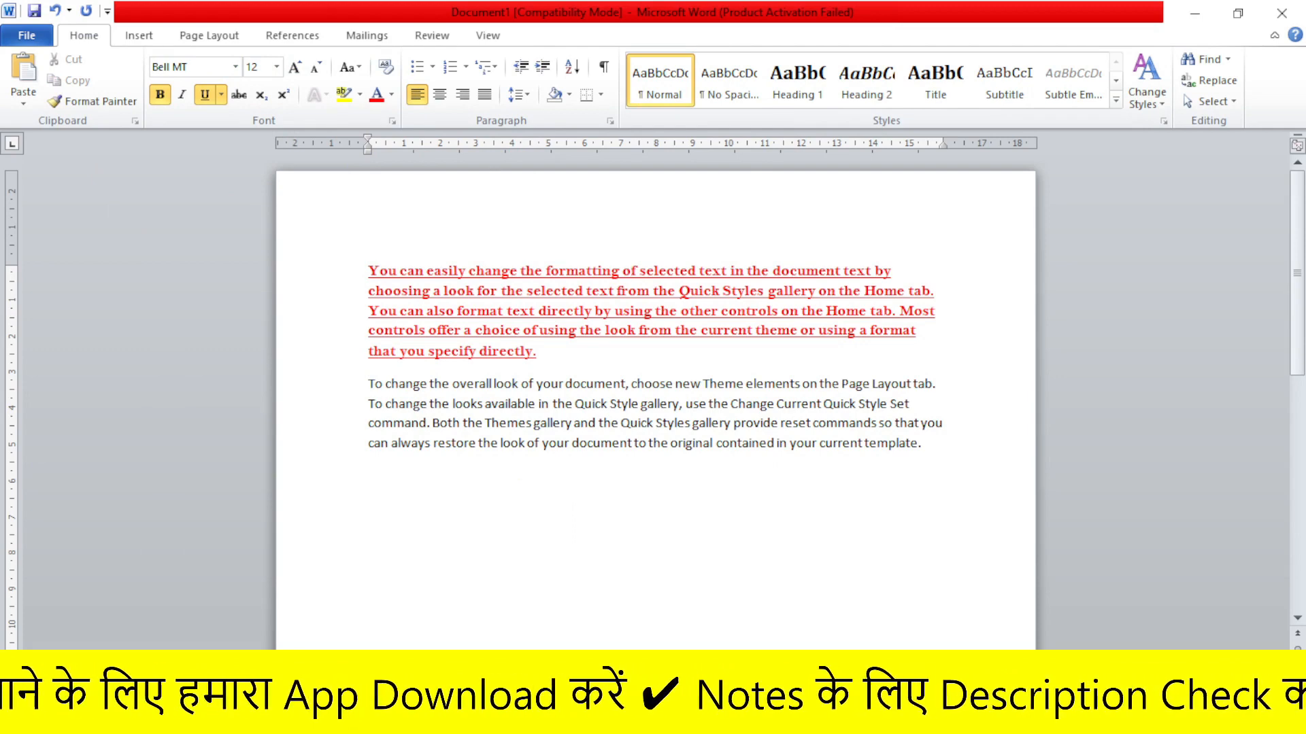
Step: Copy the red underlined paragraph and paste it on the empty line below the last paragraph as a Microsoft Word Document Object
{"action": "left_click_drag", "start_coordinate": [368, 271], "coordinate": [547, 367]}
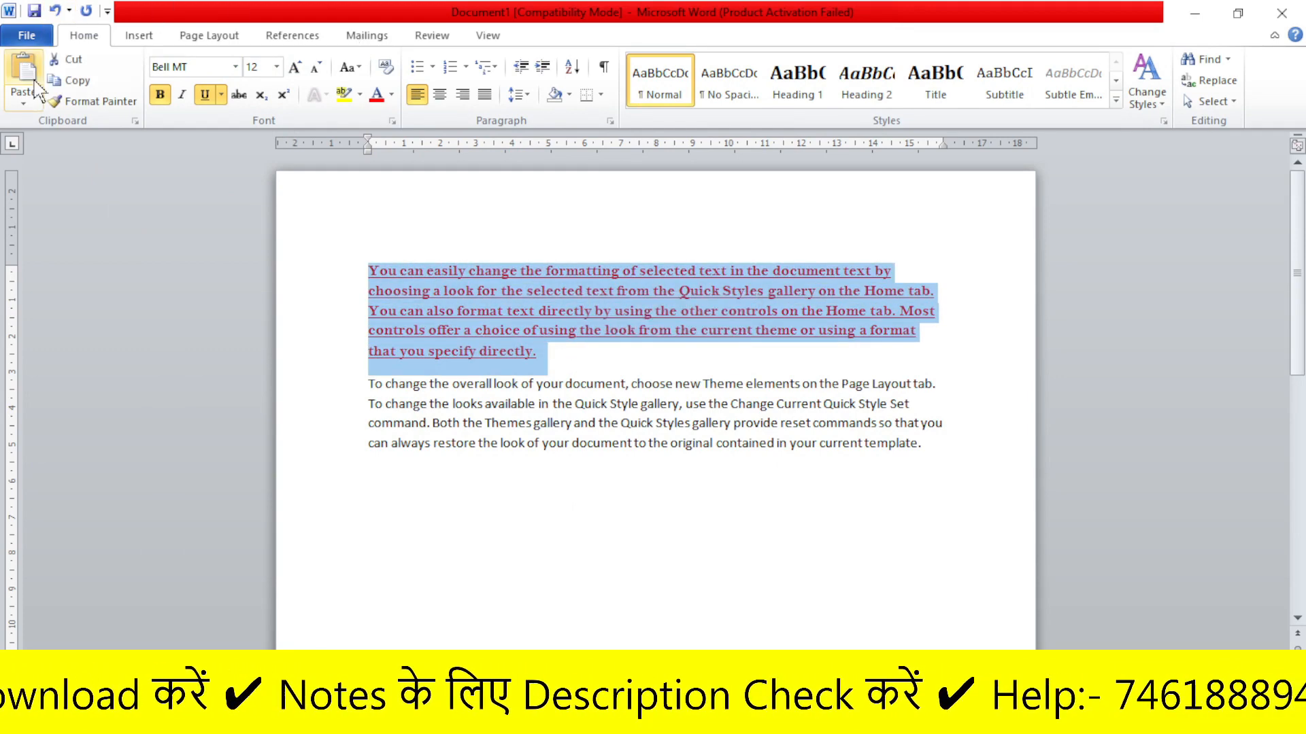
{"action": "left_click", "coordinate": [74, 86]}
{"action": "left_click", "coordinate": [369, 476]}
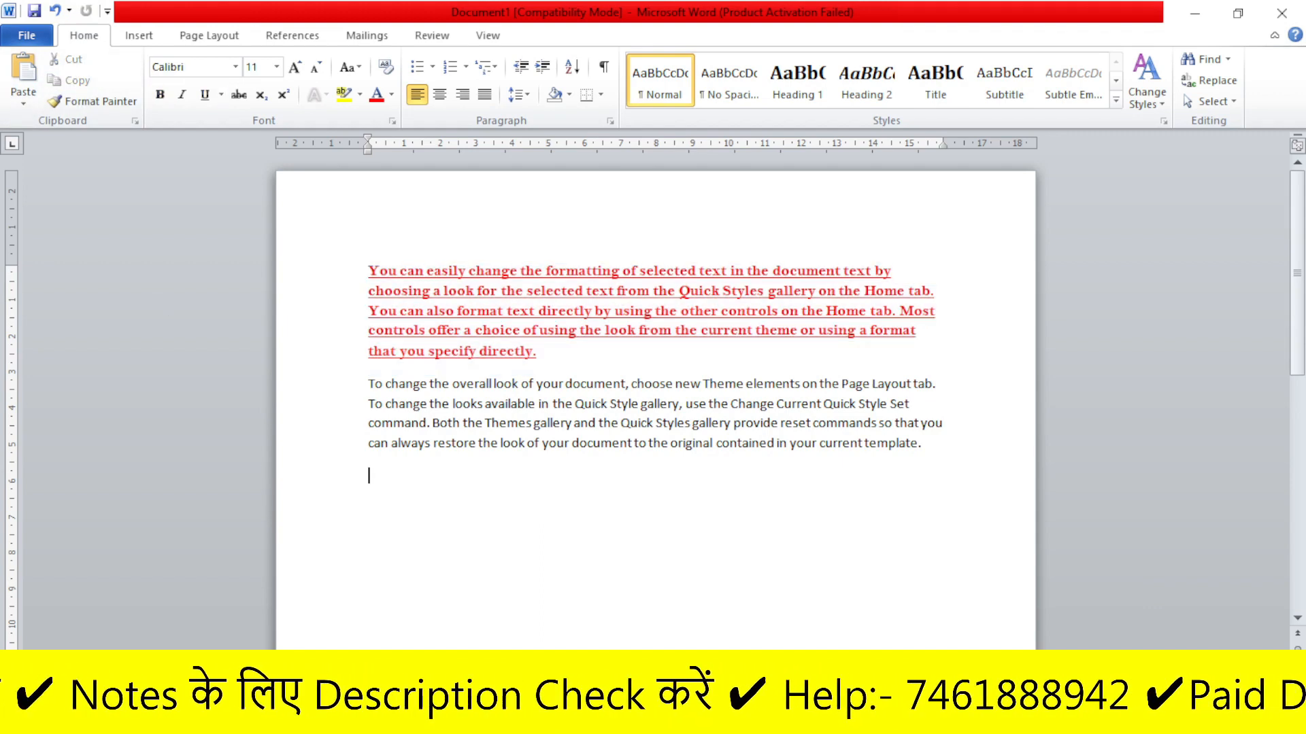
{"action": "left_click", "coordinate": [23, 98]}
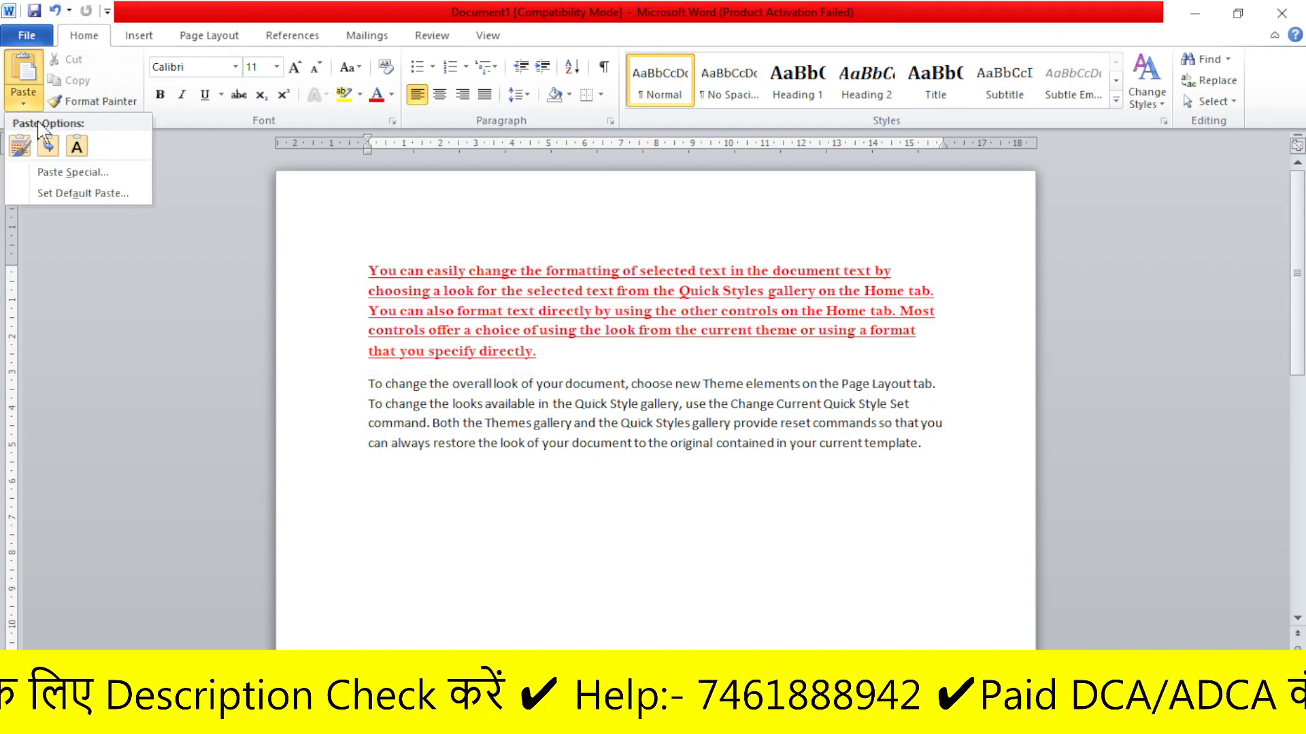
{"action": "left_click", "coordinate": [74, 174]}
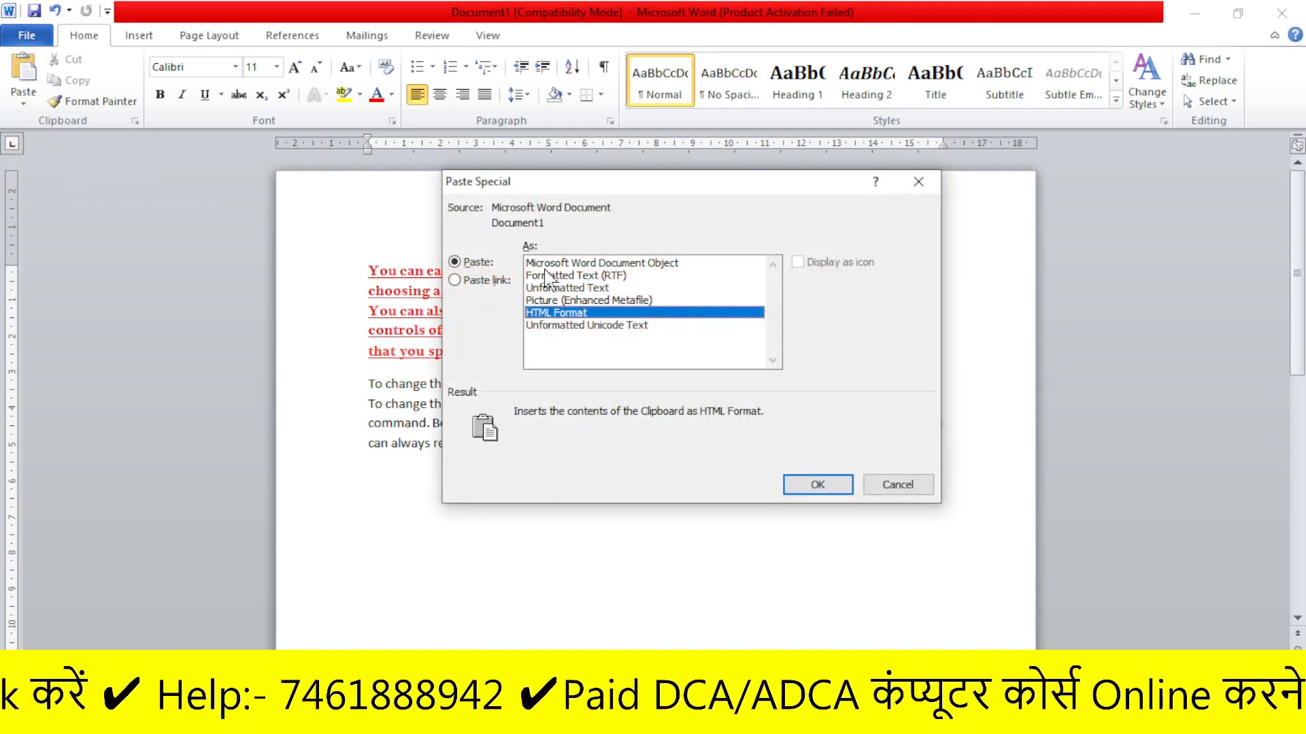
{"action": "left_click", "coordinate": [655, 267]}
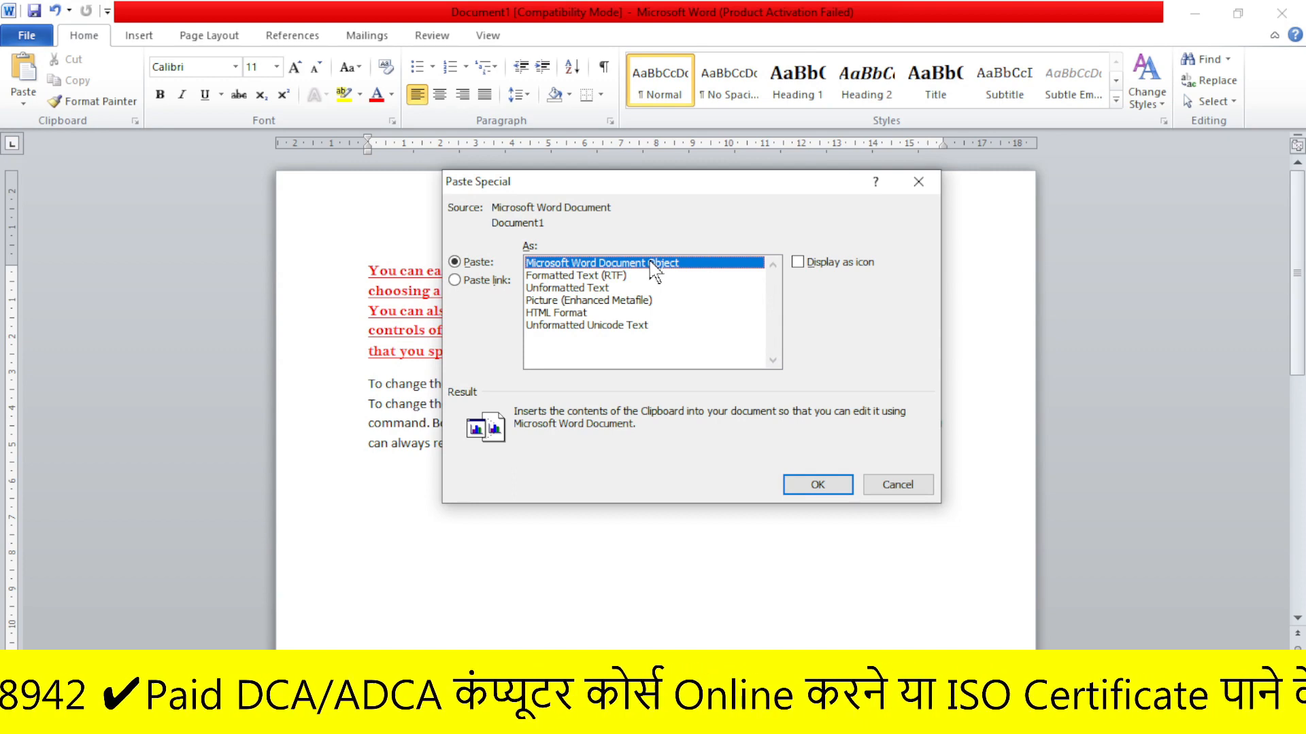
{"action": "left_click", "coordinate": [819, 485]}
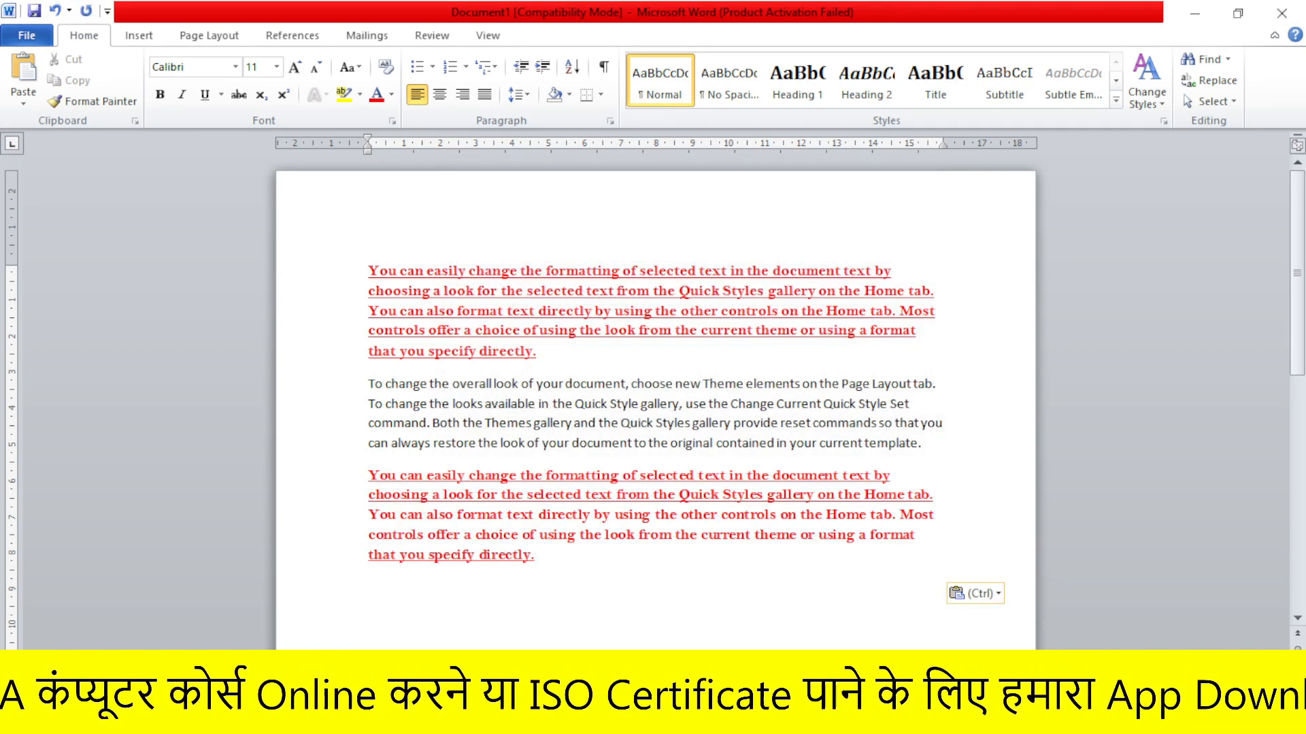
Step: Open the pasted document object in its own window and compare it with the object in the main document
{"action": "left_click", "coordinate": [546, 492]}
{"action": "left_click_drag", "start_coordinate": [369, 271], "coordinate": [548, 351]}
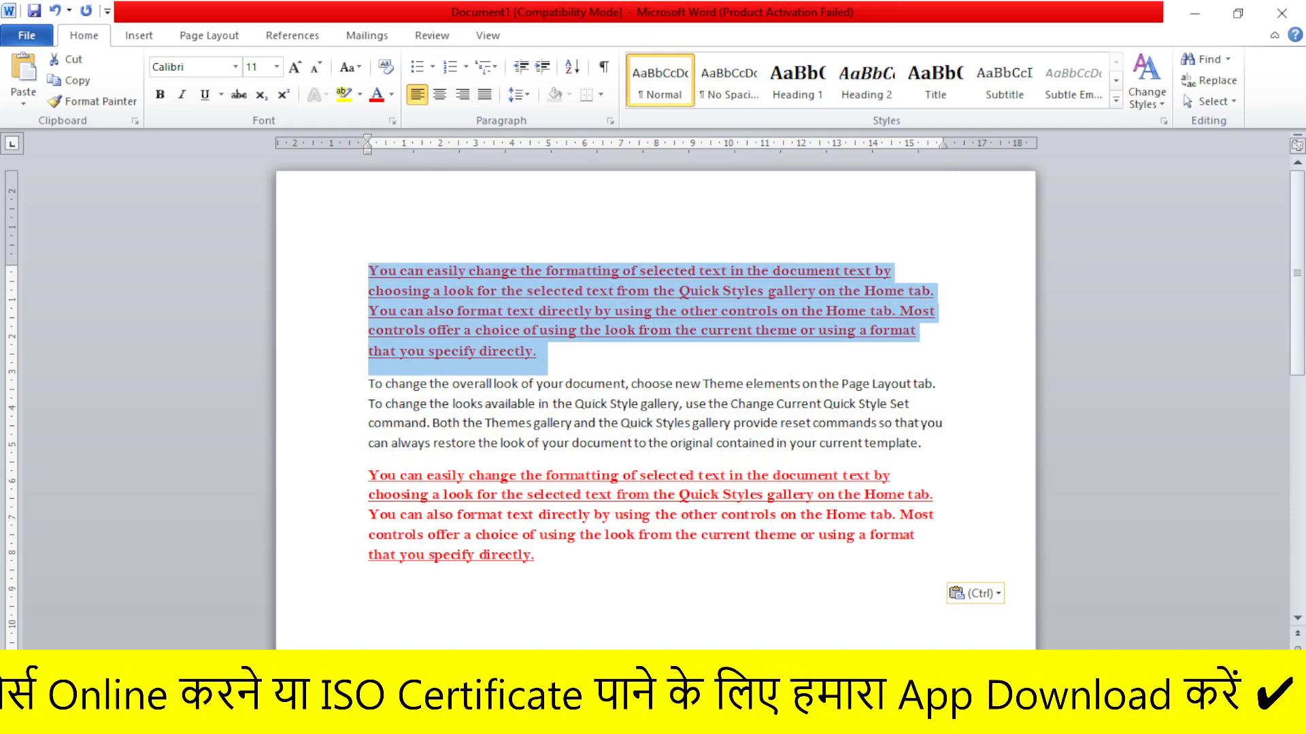
{"action": "left_click", "coordinate": [571, 352]}
{"action": "left_click", "coordinate": [544, 573]}
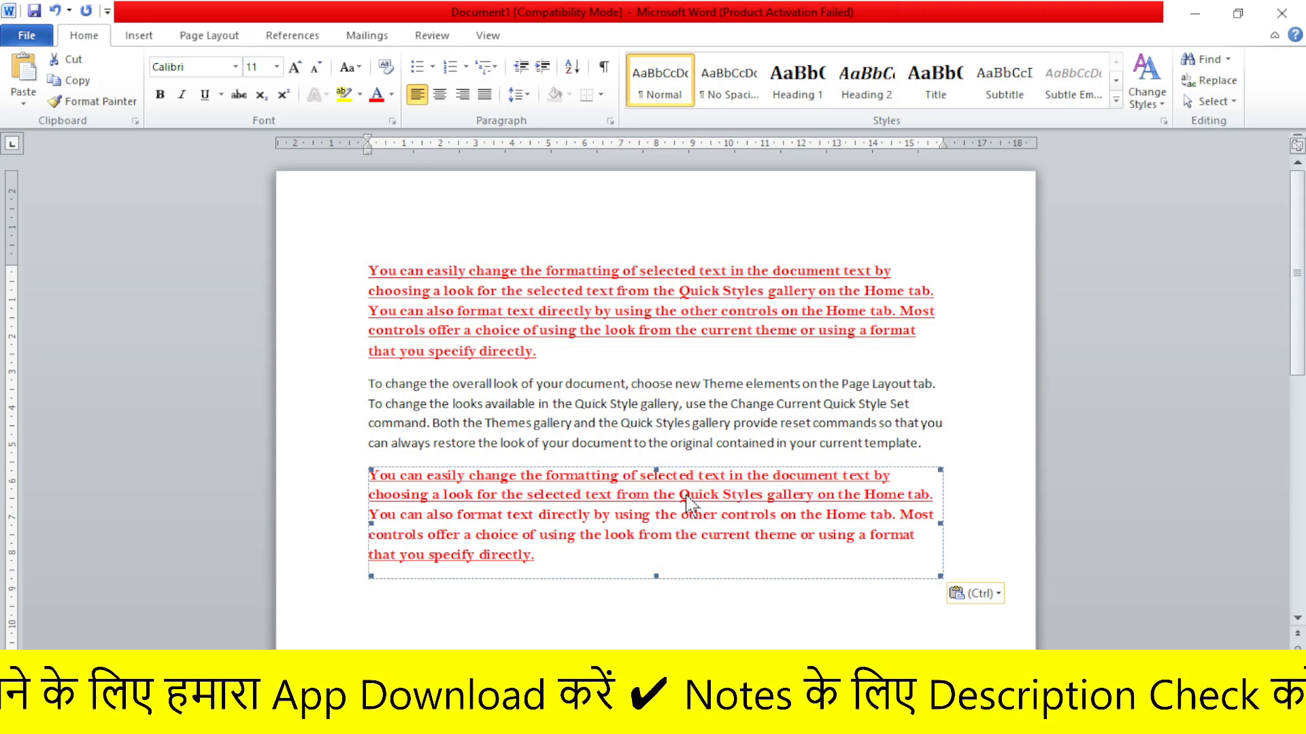
{"action": "double_click", "coordinate": [619, 523]}
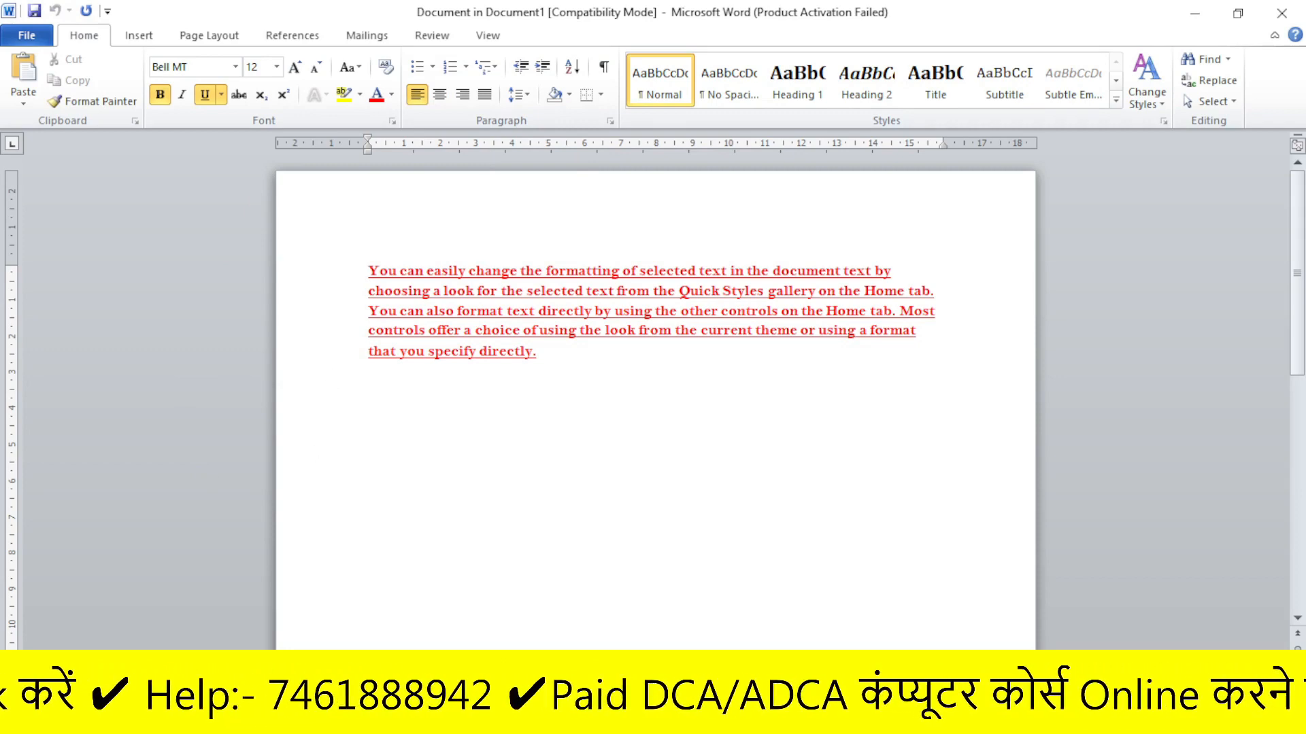
{"action": "mouse_move", "coordinate": [673, 720]}
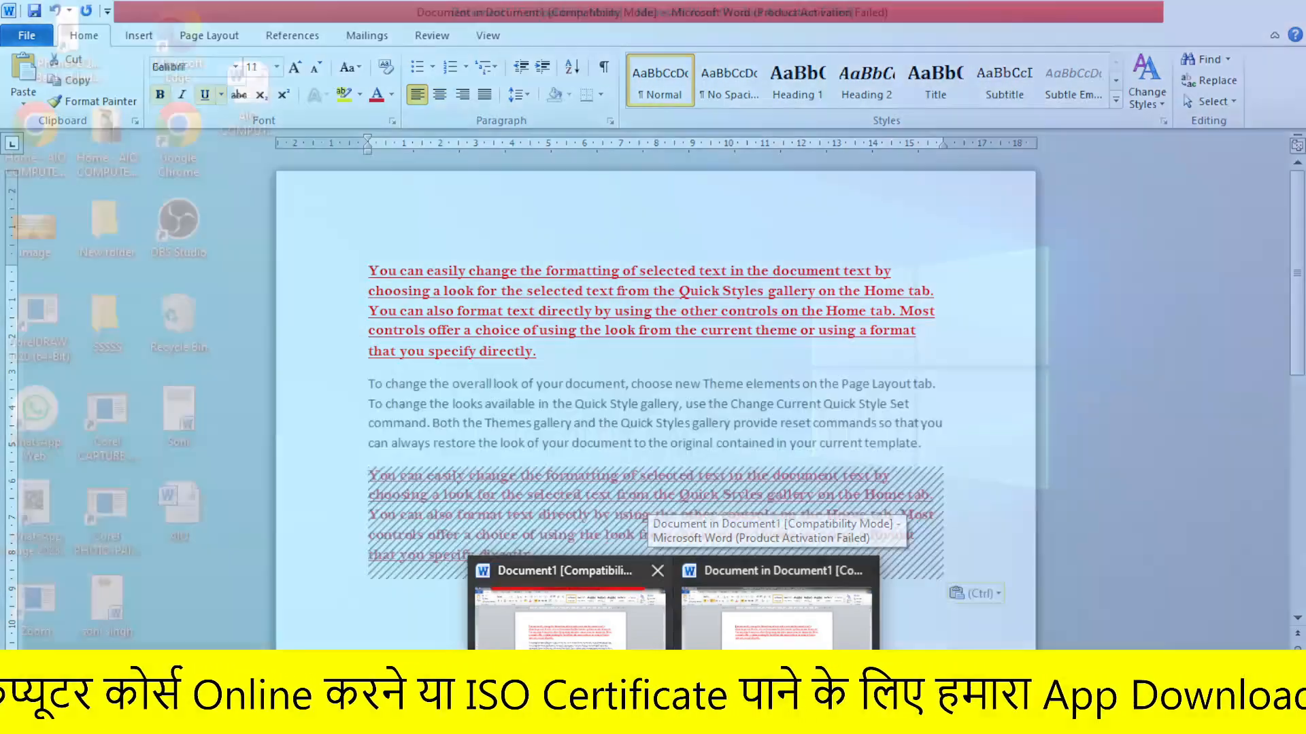
{"action": "left_click", "coordinate": [571, 612]}
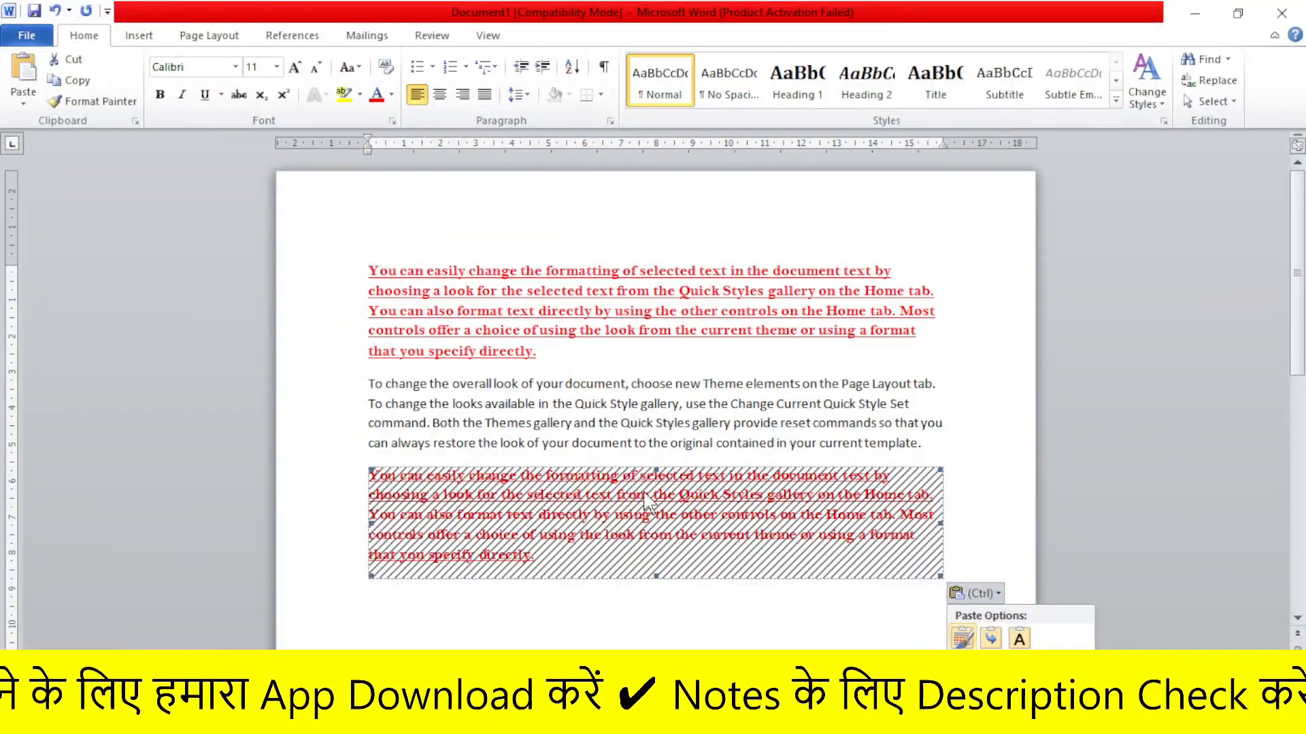
{"action": "mouse_move", "coordinate": [673, 719]}
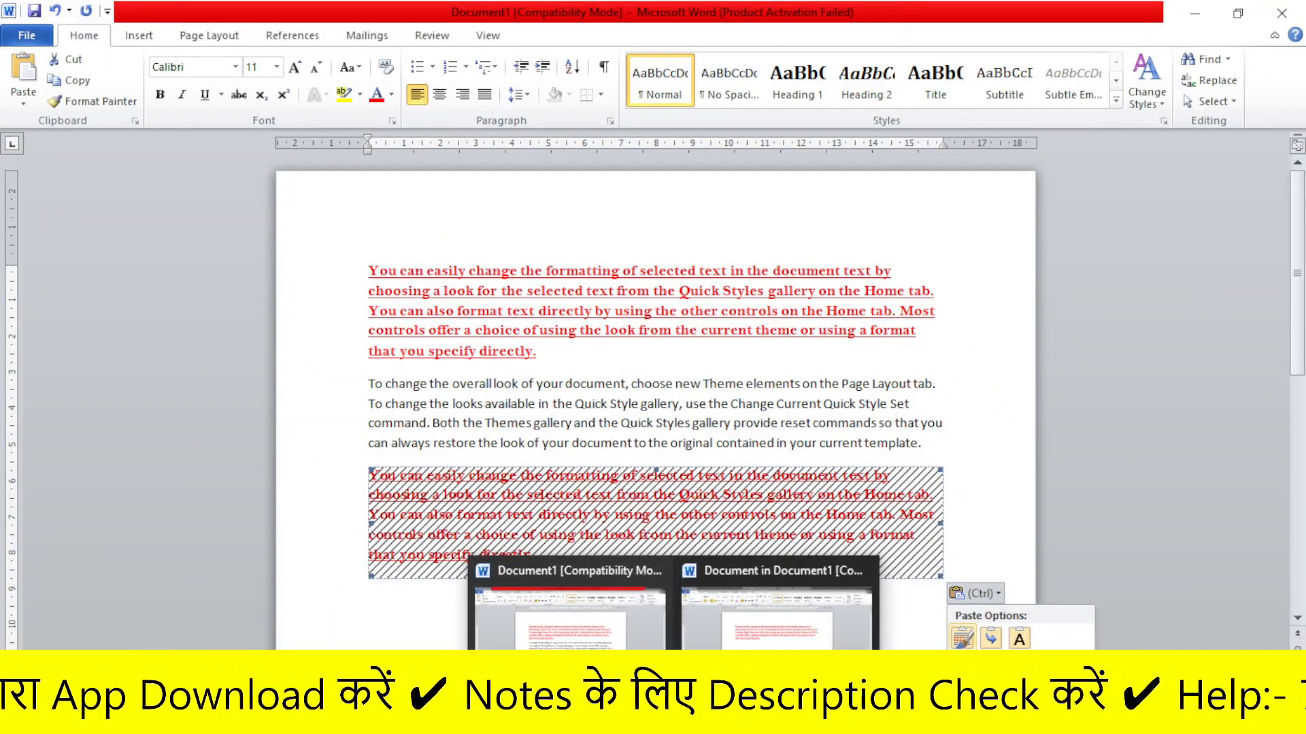
Step: Delete all the text in the embedded document, check the object in the main document, and close the embedded document's window
{"action": "left_click", "coordinate": [775, 605]}
{"action": "left_click_drag", "start_coordinate": [369, 270], "coordinate": [680, 368]}
{"action": "key", "text": "Delete"}
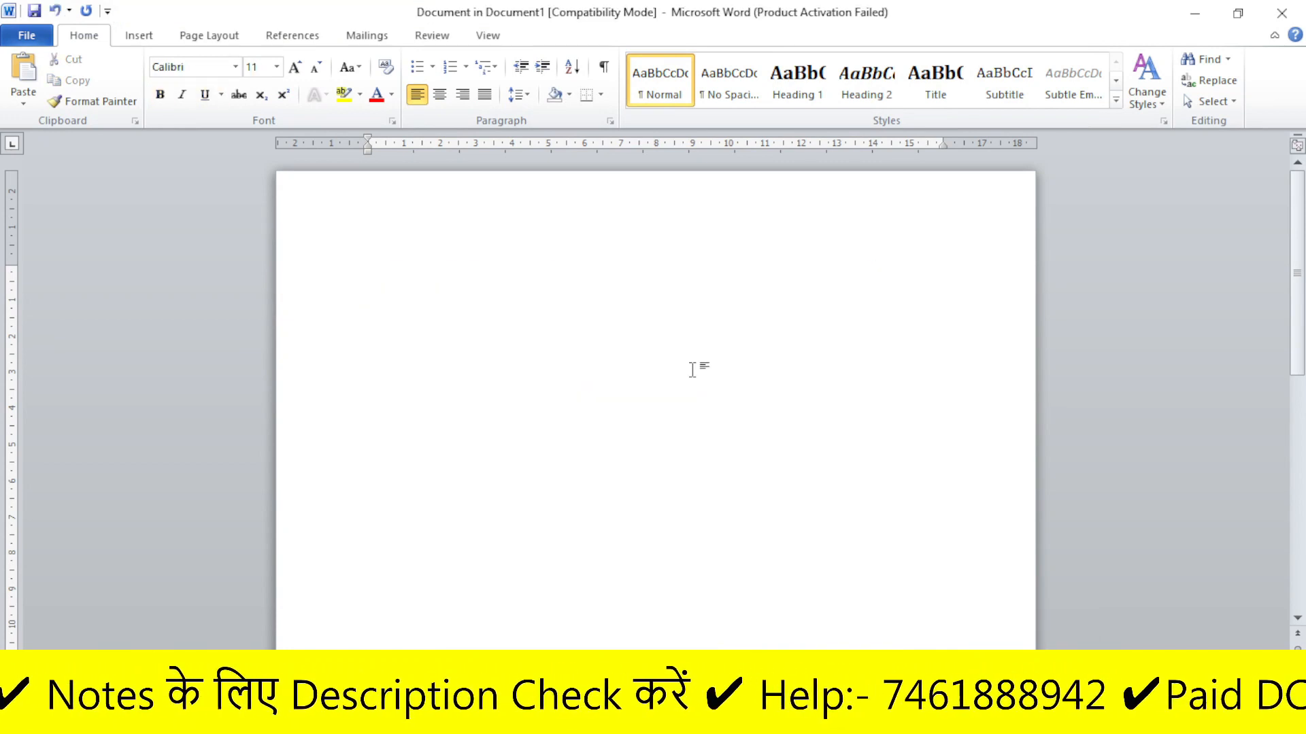
{"action": "mouse_move", "coordinate": [670, 721]}
{"action": "left_click", "coordinate": [565, 608]}
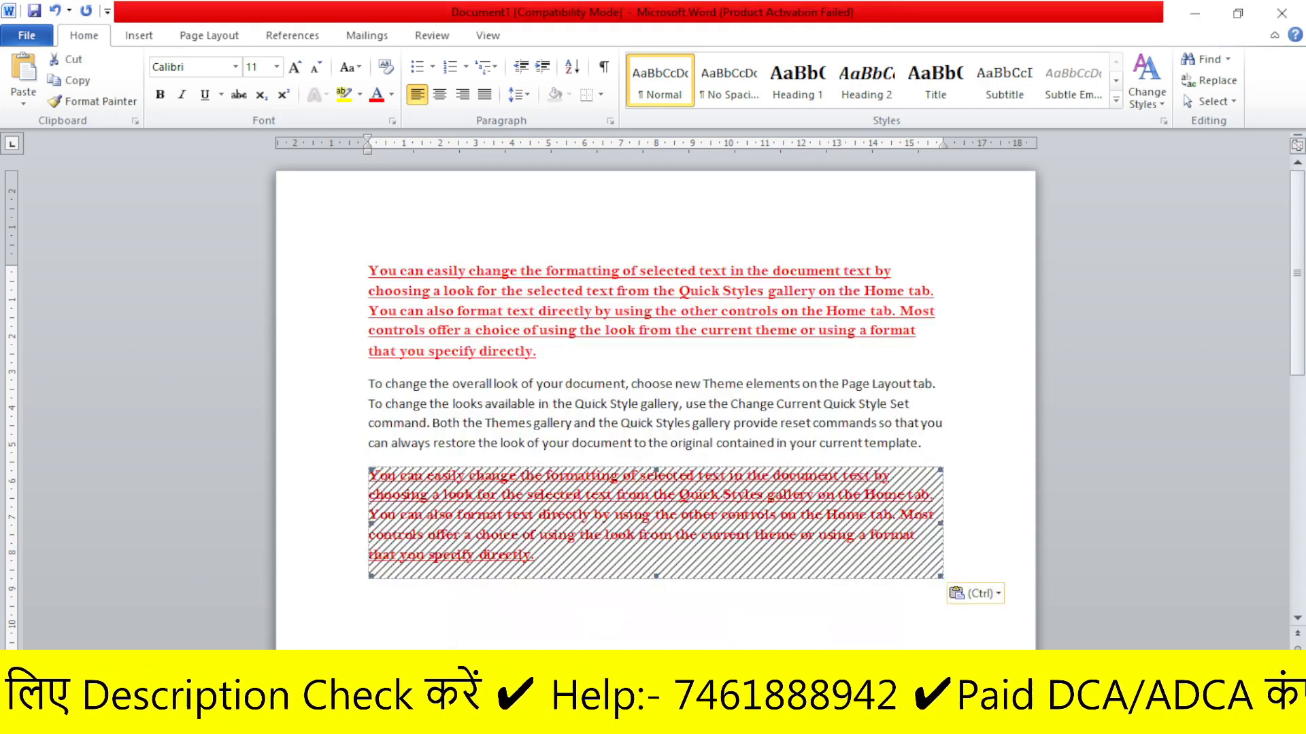
{"action": "left_click", "coordinate": [789, 604]}
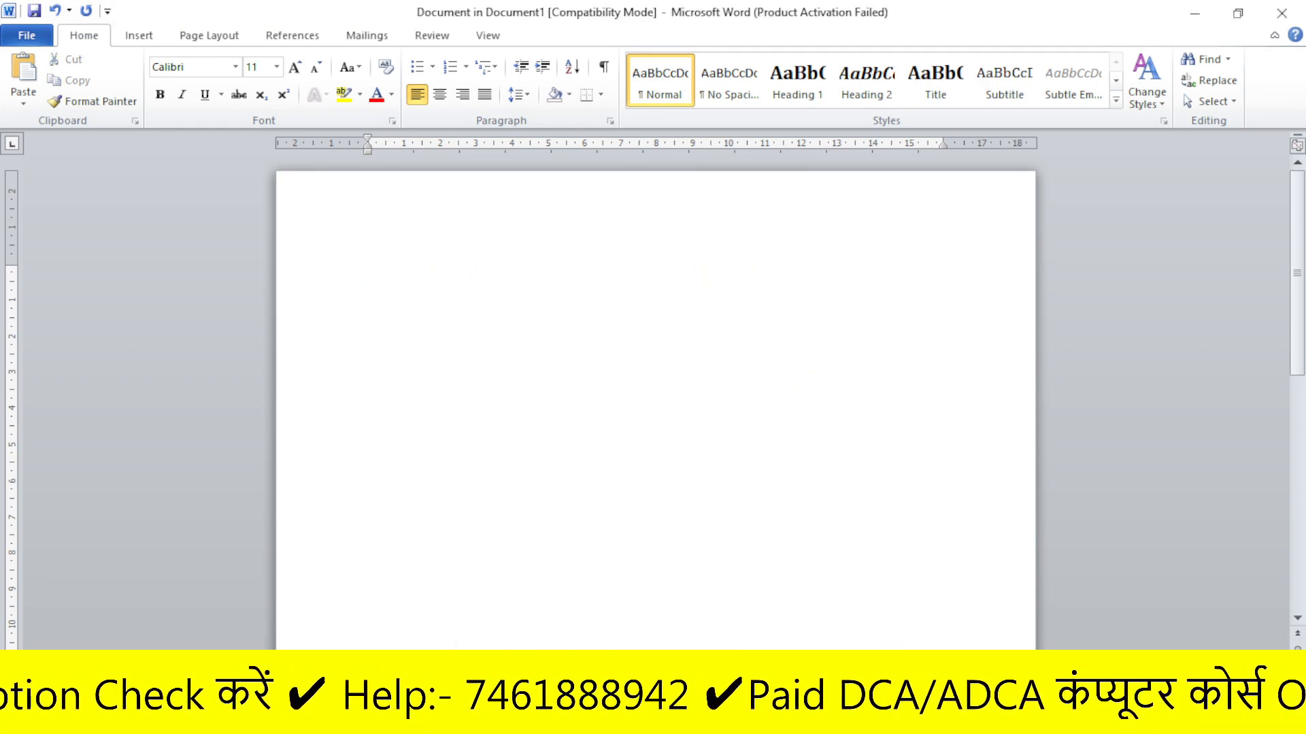
{"action": "left_click", "coordinate": [1282, 13]}
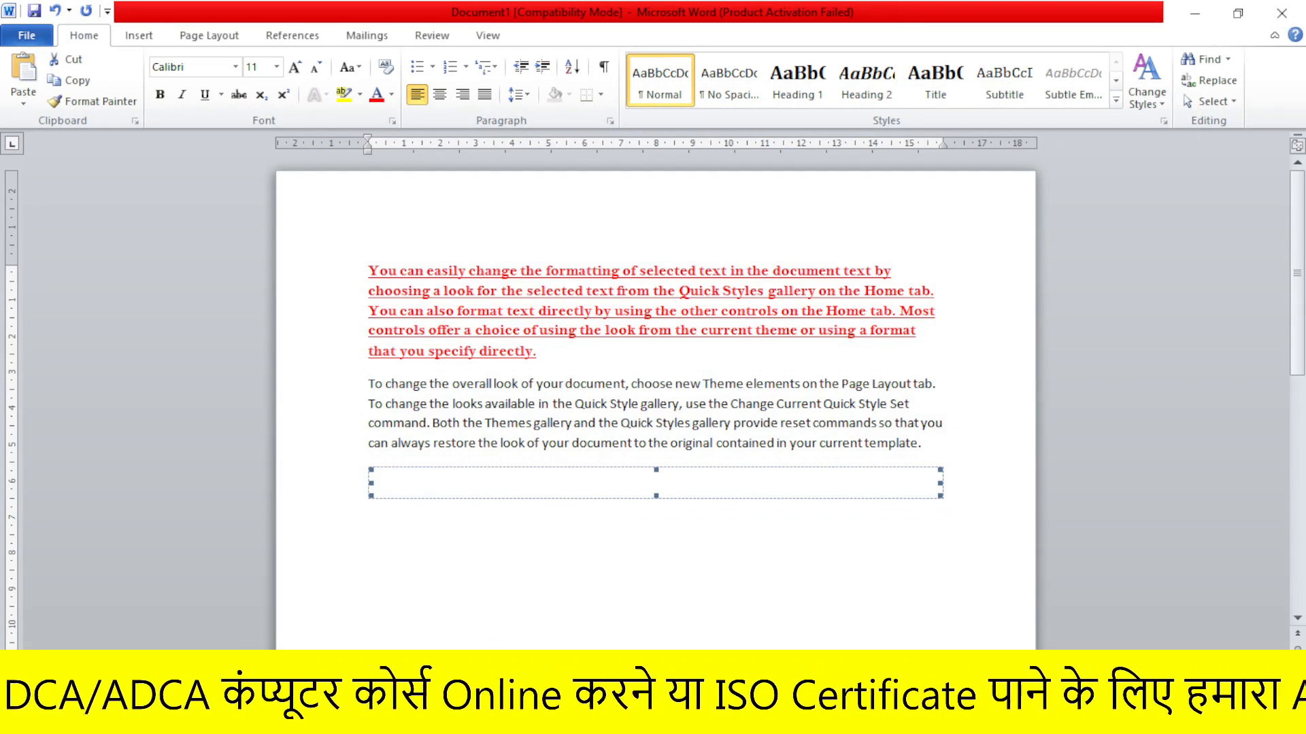
Step: Copy the second paragraph with the empty object below it and paste them on the line underneath as a Microsoft Word Document Object
{"action": "left_click_drag", "start_coordinate": [368, 383], "coordinate": [910, 490]}
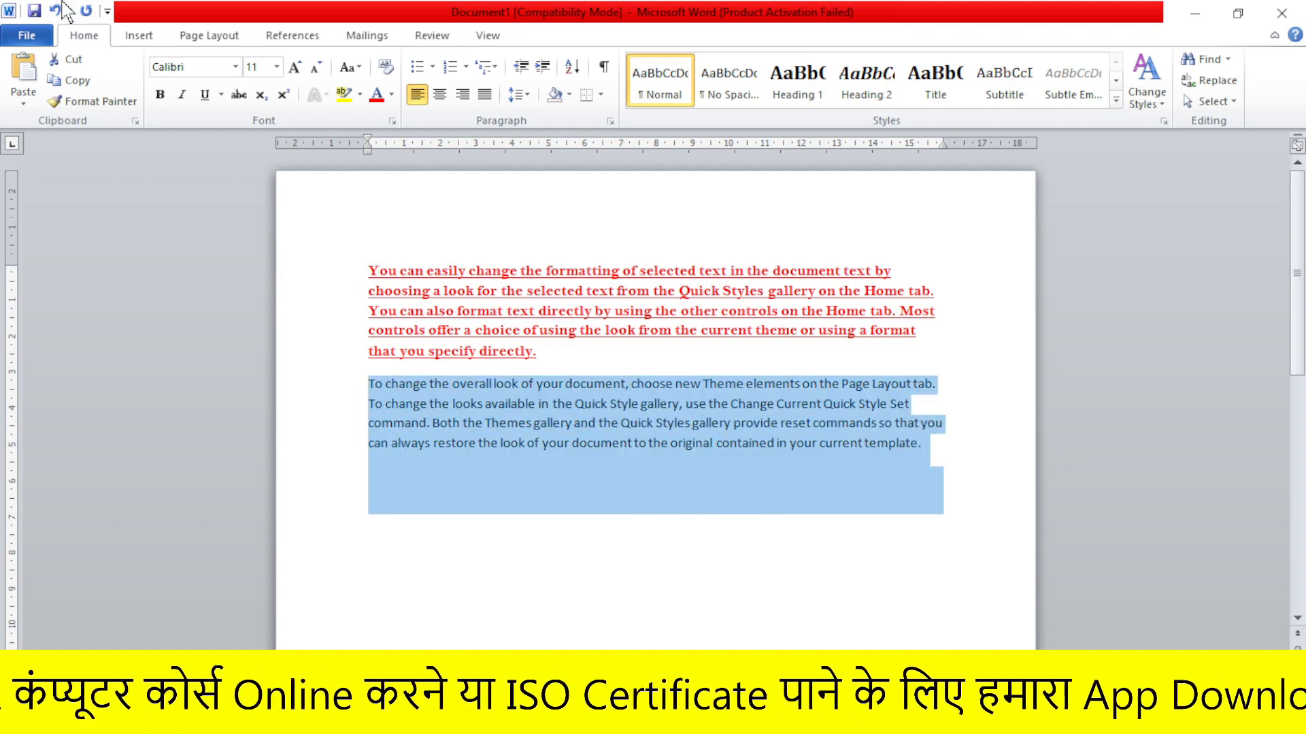
{"action": "left_click", "coordinate": [23, 102]}
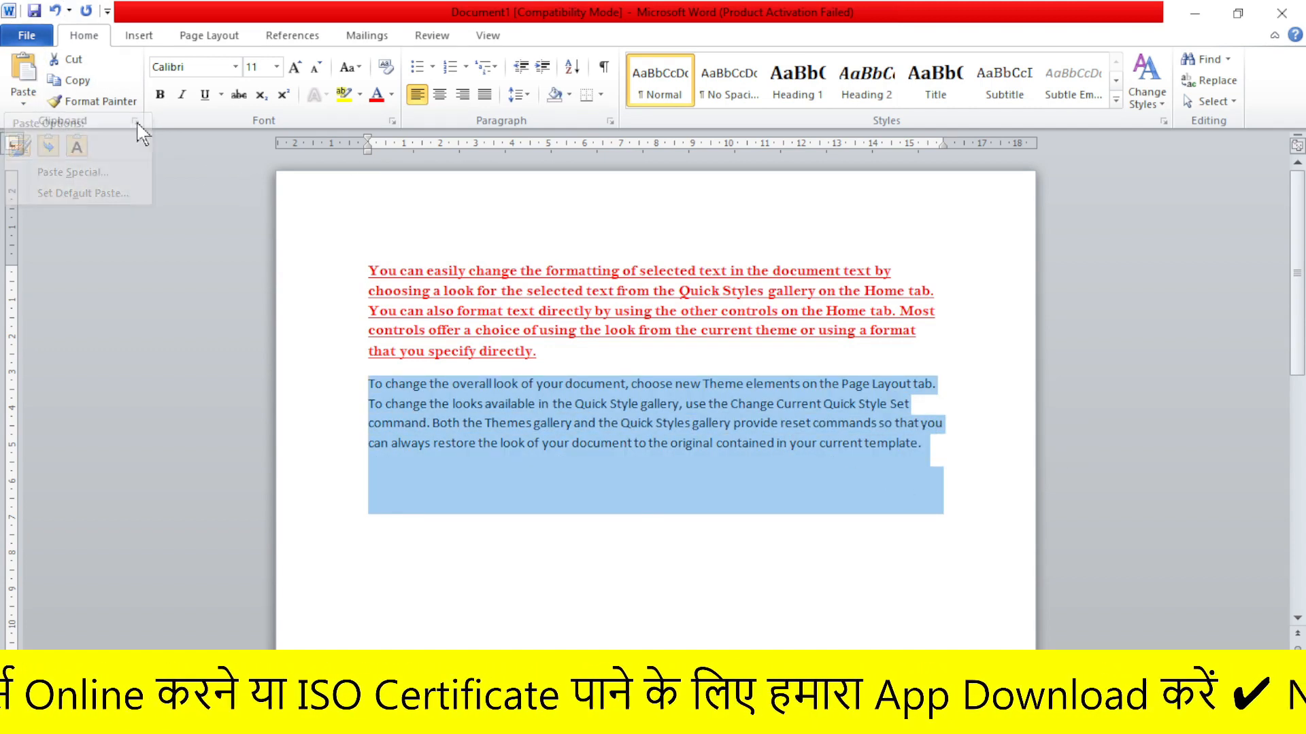
{"action": "left_click", "coordinate": [83, 83]}
{"action": "left_click", "coordinate": [439, 518]}
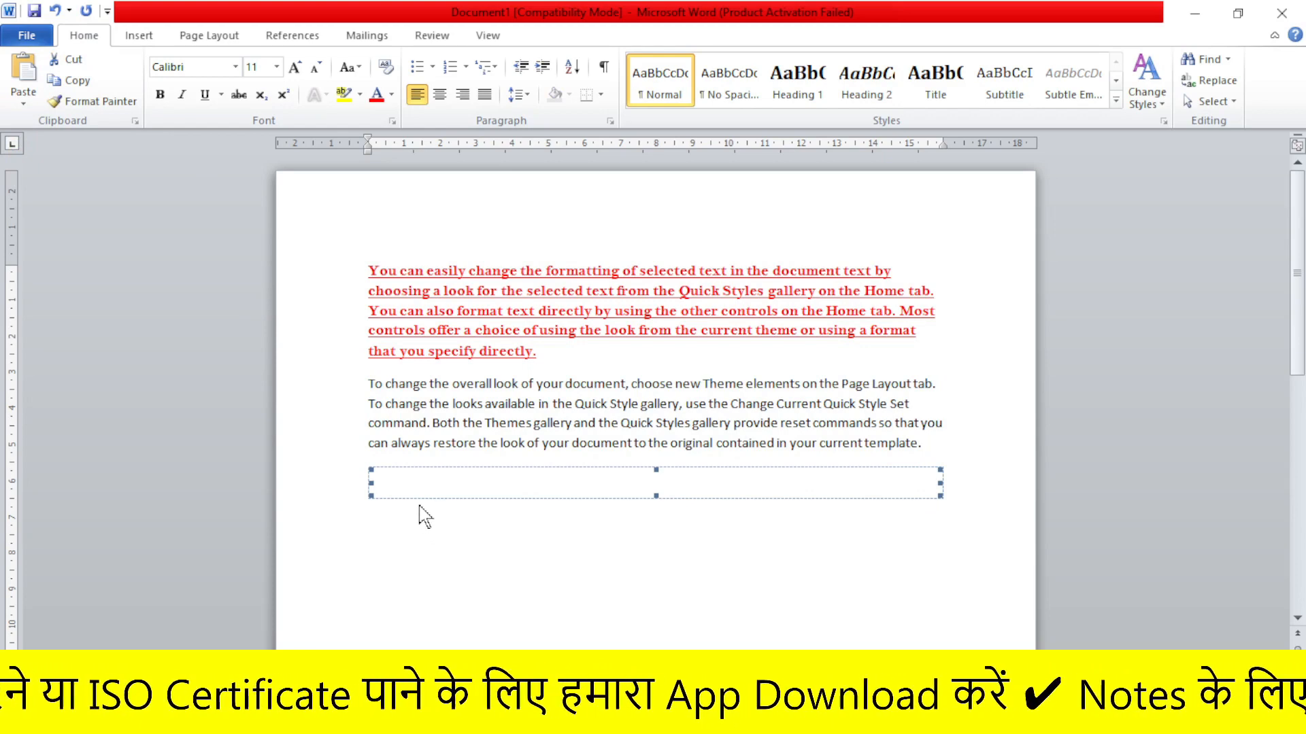
{"action": "left_click", "coordinate": [379, 524]}
{"action": "left_click", "coordinate": [23, 101]}
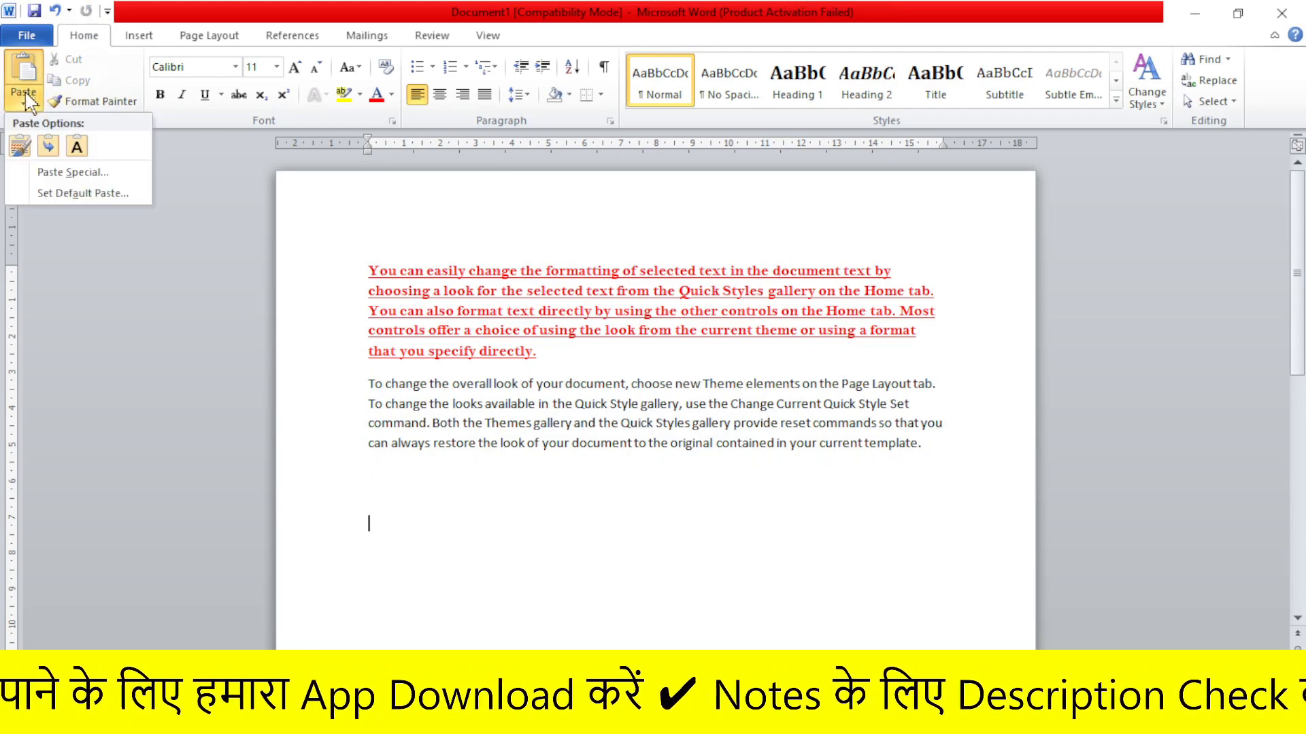
{"action": "left_click", "coordinate": [68, 175]}
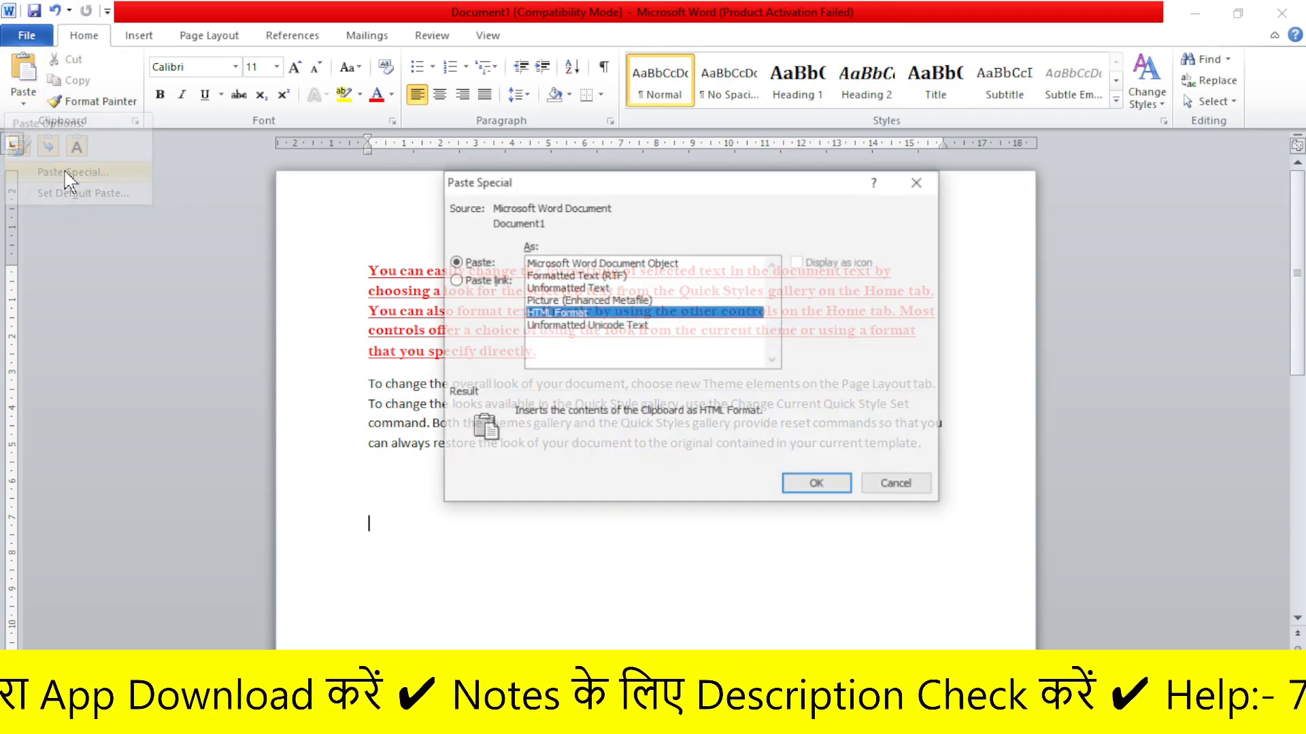
{"action": "left_click", "coordinate": [616, 264]}
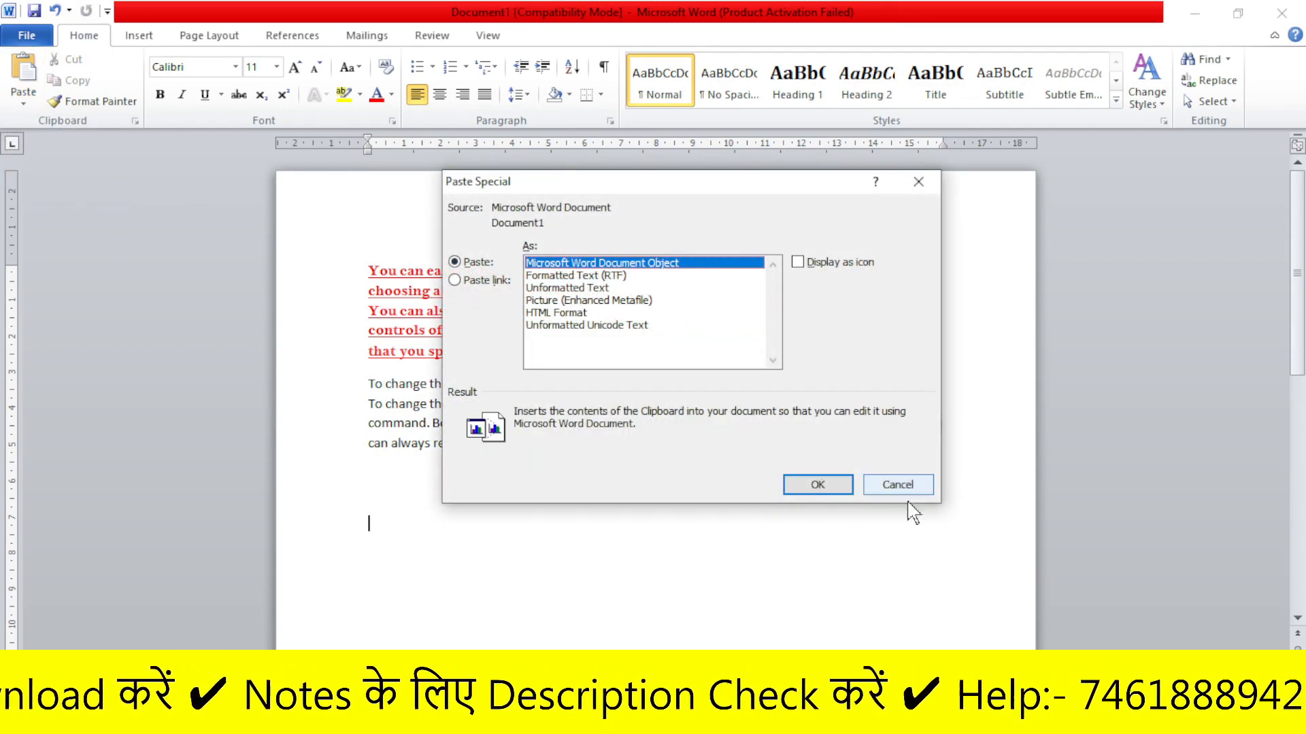
{"action": "left_click", "coordinate": [817, 483]}
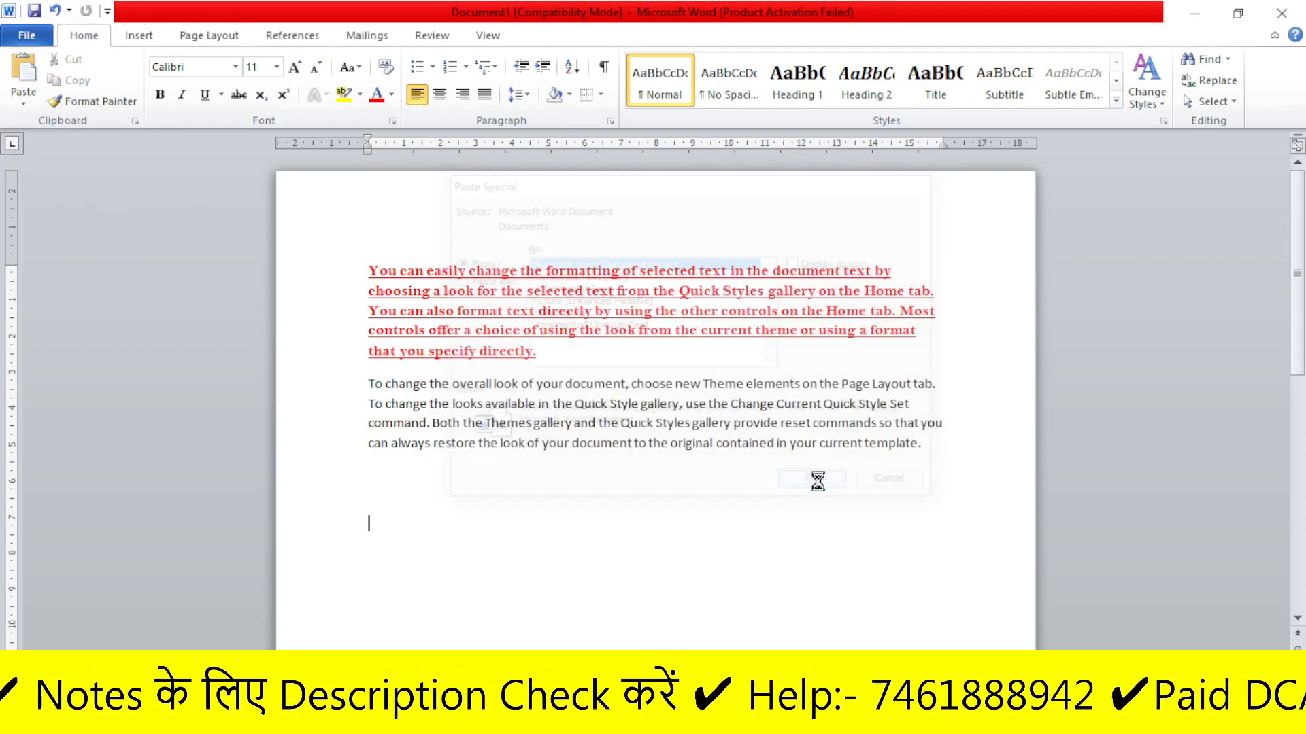
Step: Open the newly pasted document object in its own window and compare it with the object in the main document
{"action": "left_click", "coordinate": [446, 544]}
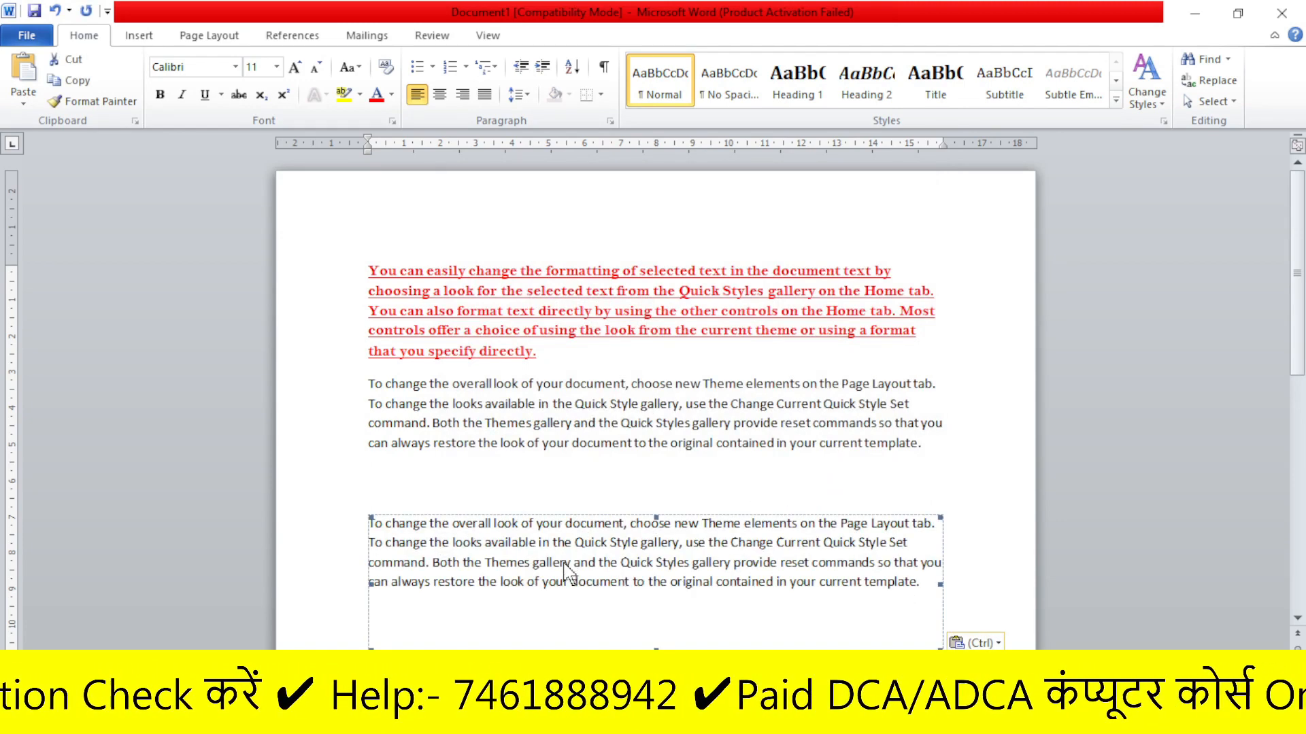
{"action": "double_click", "coordinate": [594, 578]}
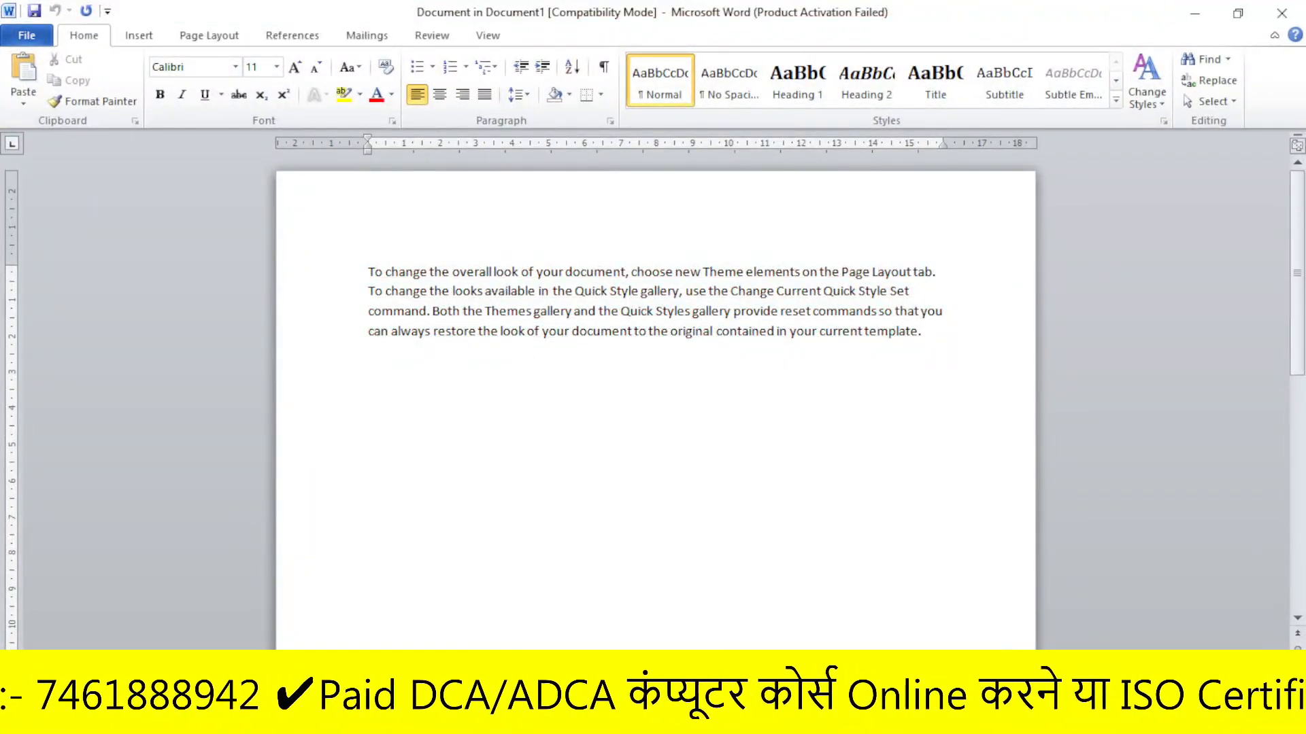
{"action": "mouse_move", "coordinate": [676, 721]}
{"action": "left_click", "coordinate": [578, 663]}
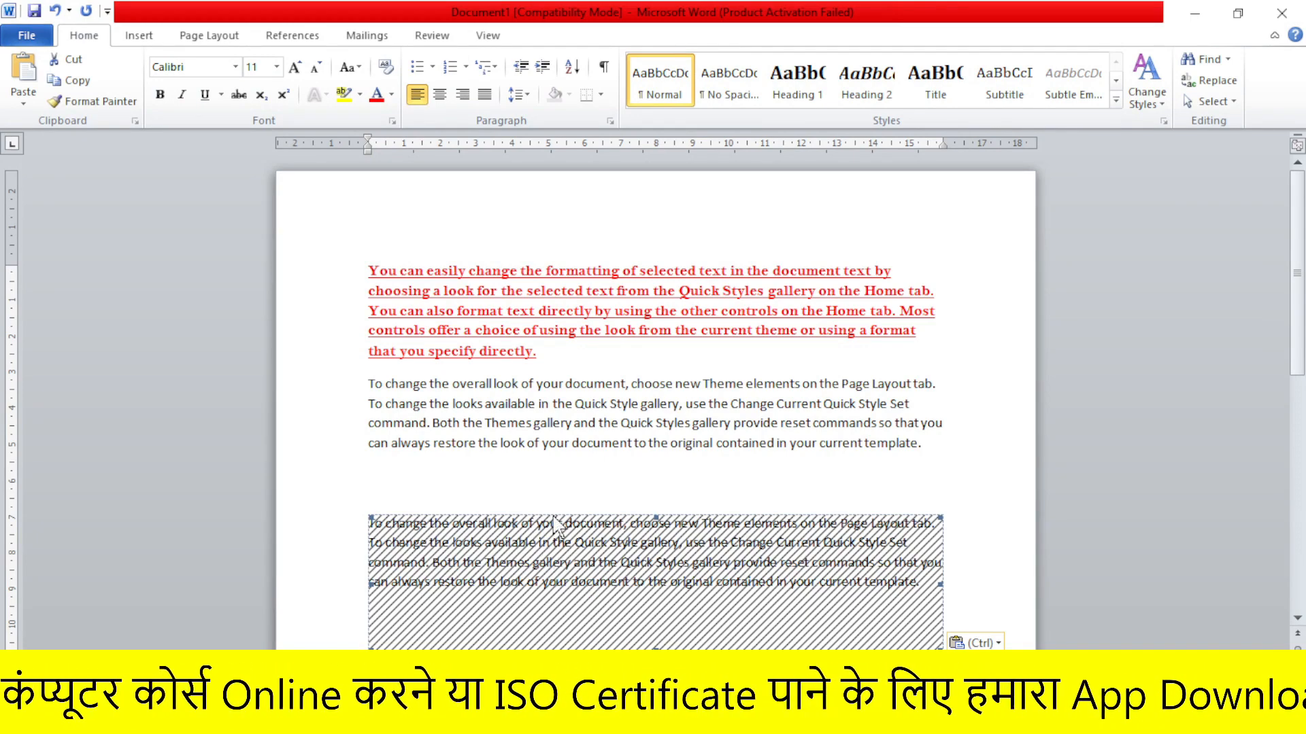
{"action": "mouse_move", "coordinate": [673, 721]}
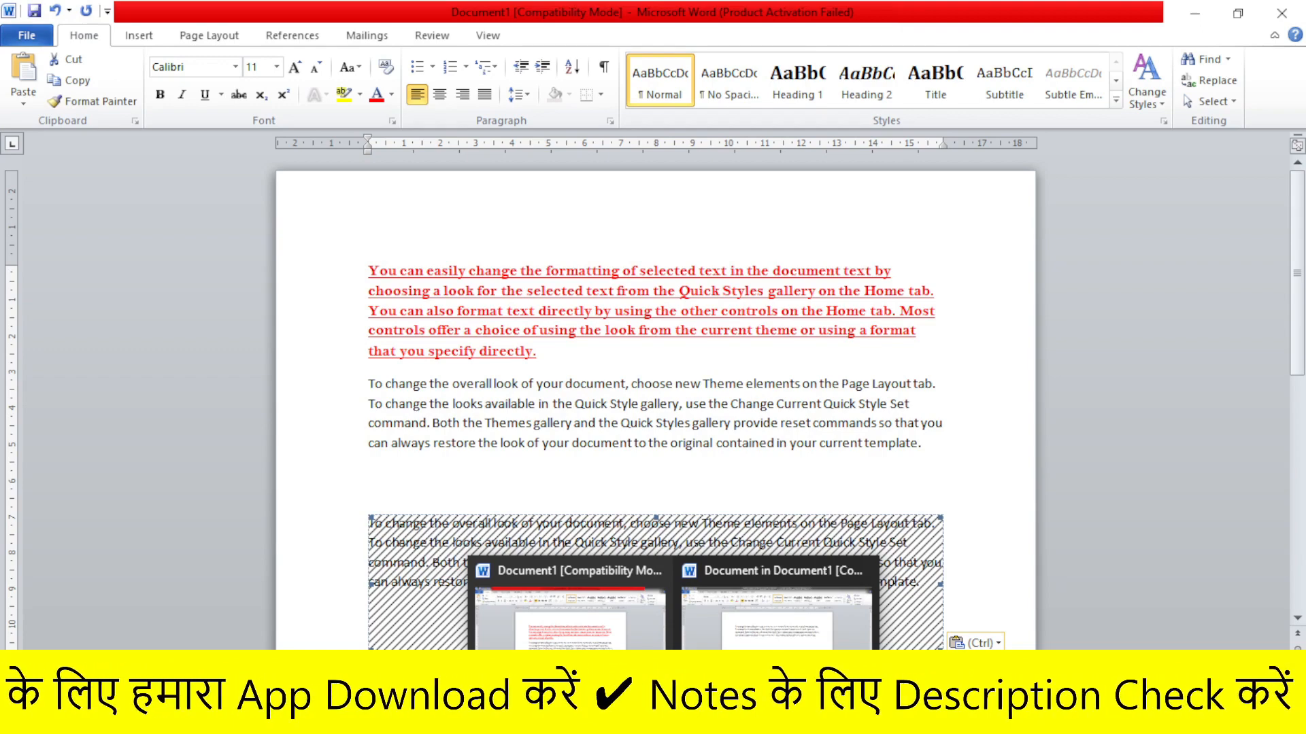
Step: Delete the whole paragraph in the embedded document and close its window to return to the main document
{"action": "left_click", "coordinate": [775, 601]}
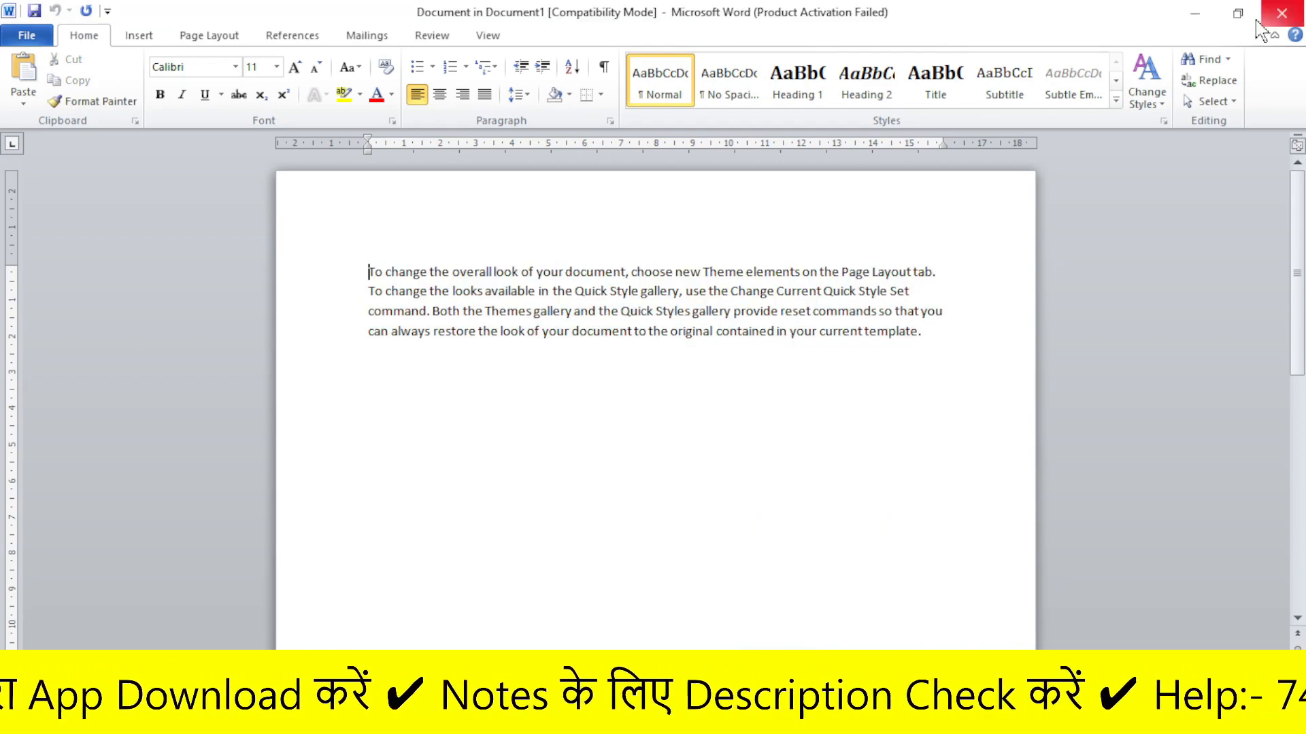
{"action": "left_click_drag", "start_coordinate": [921, 332], "coordinate": [278, 270]}
{"action": "key", "text": "Delete"}
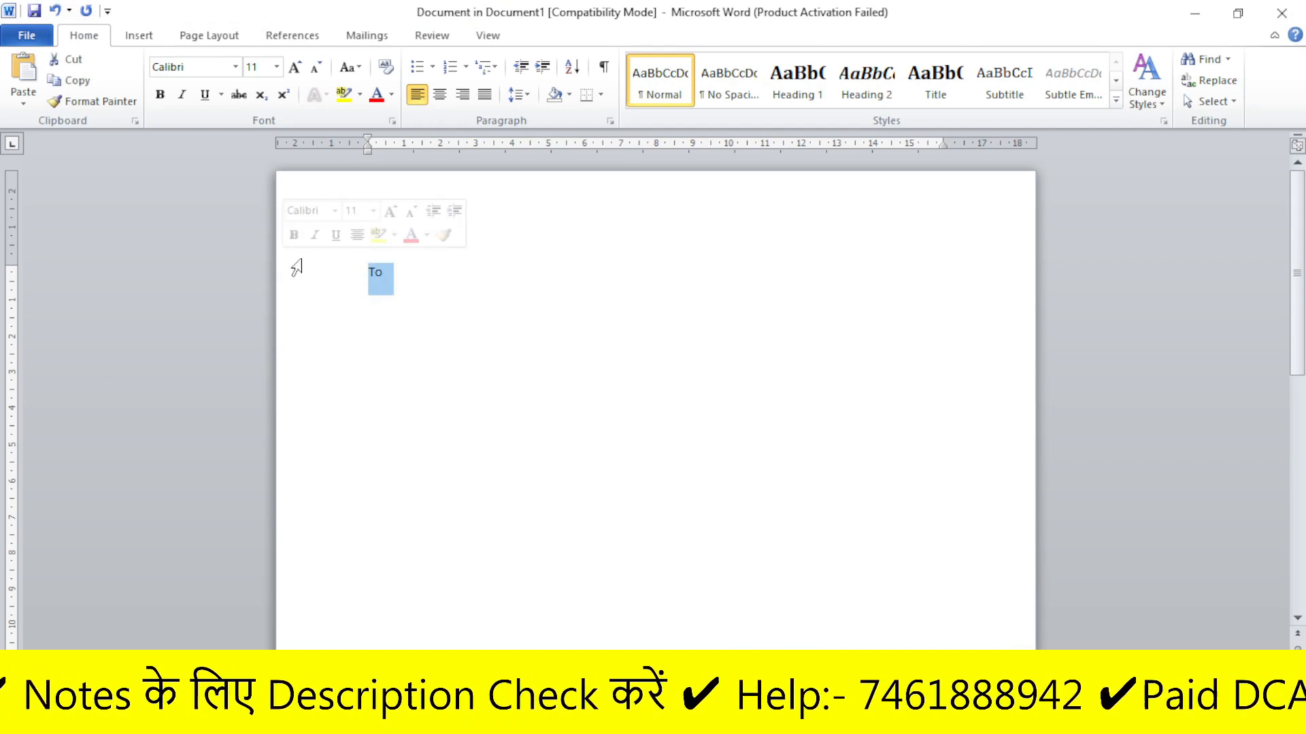
{"action": "key", "text": "Delete"}
{"action": "left_click", "coordinate": [1265, 23]}
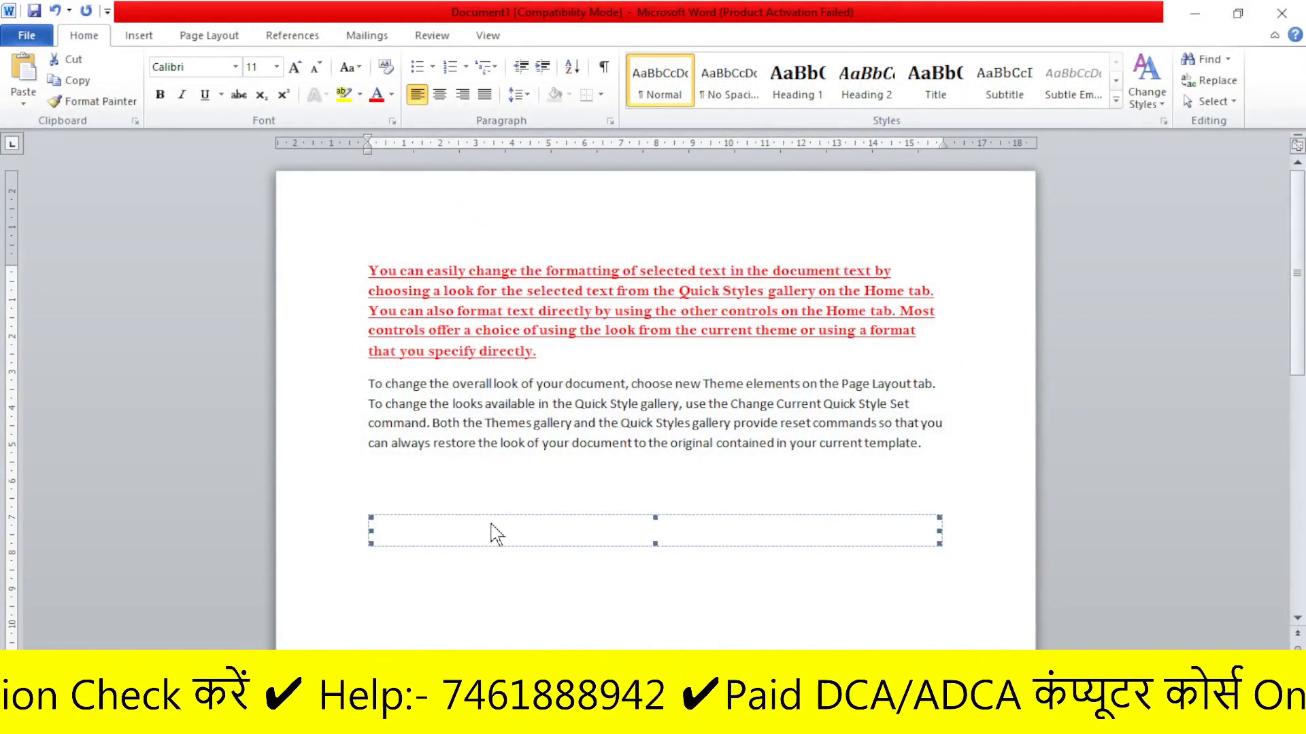
Step: Select the red underlined paragraph, then reopen the emptied document object in its own window
{"action": "left_click_drag", "start_coordinate": [368, 270], "coordinate": [603, 352]}
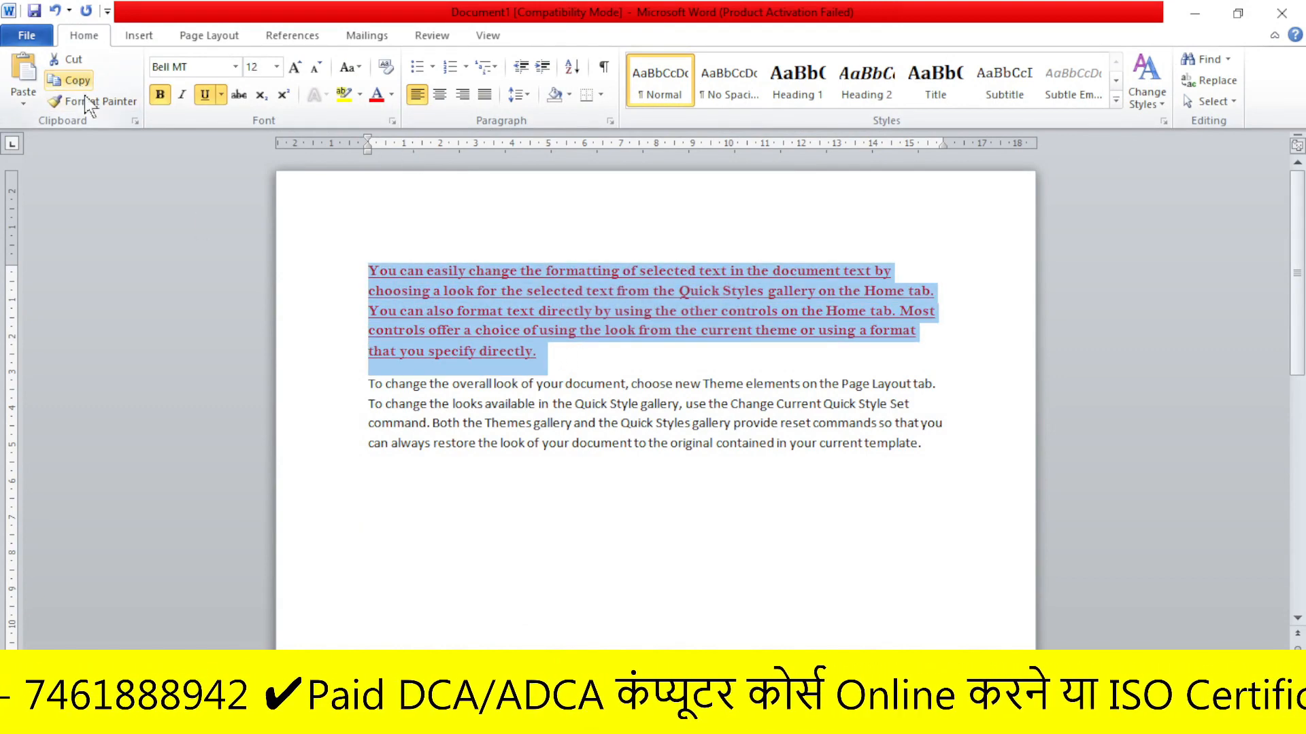
{"action": "left_click", "coordinate": [392, 483]}
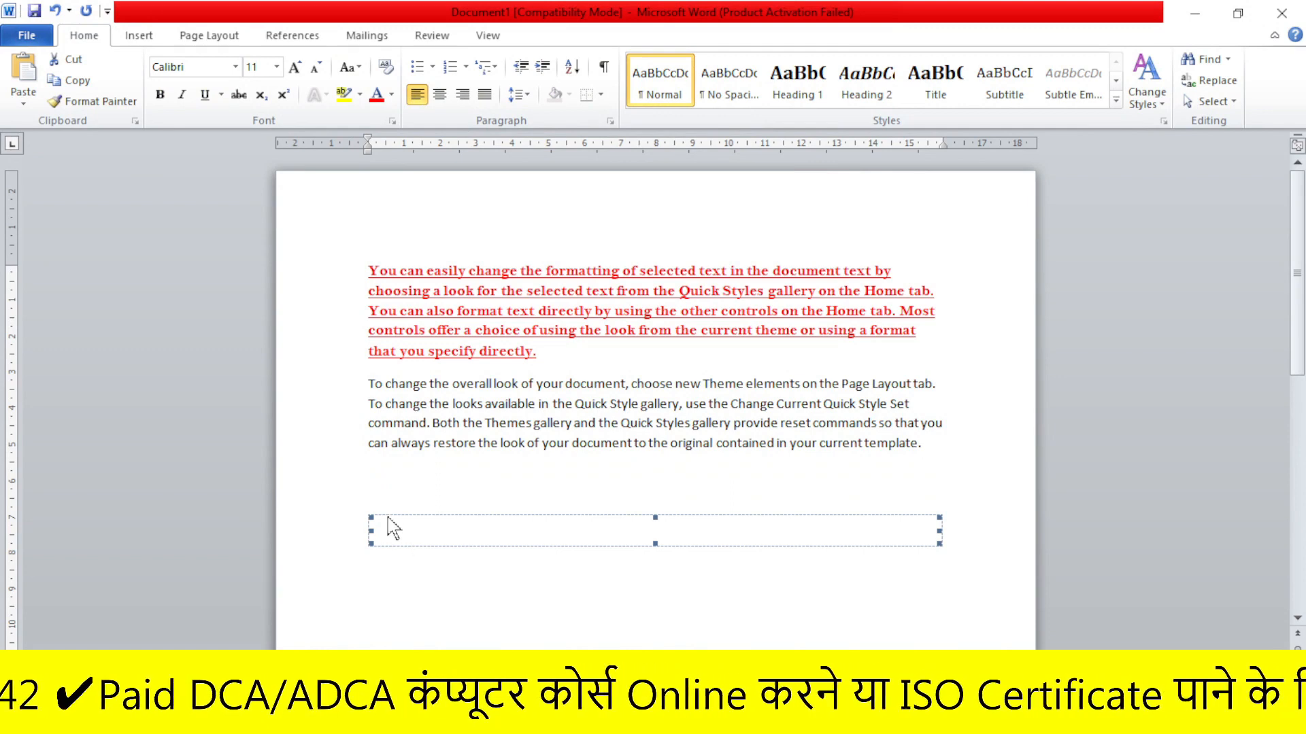
{"action": "double_click", "coordinate": [391, 490]}
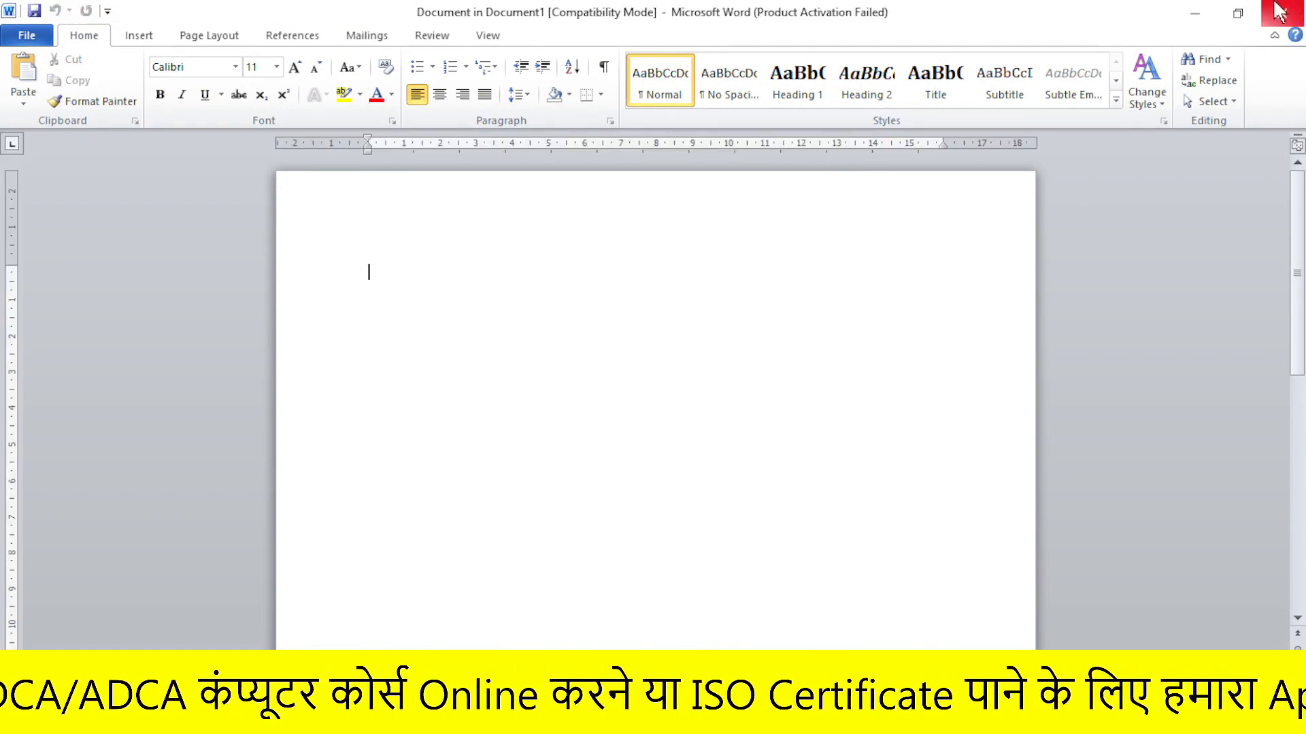